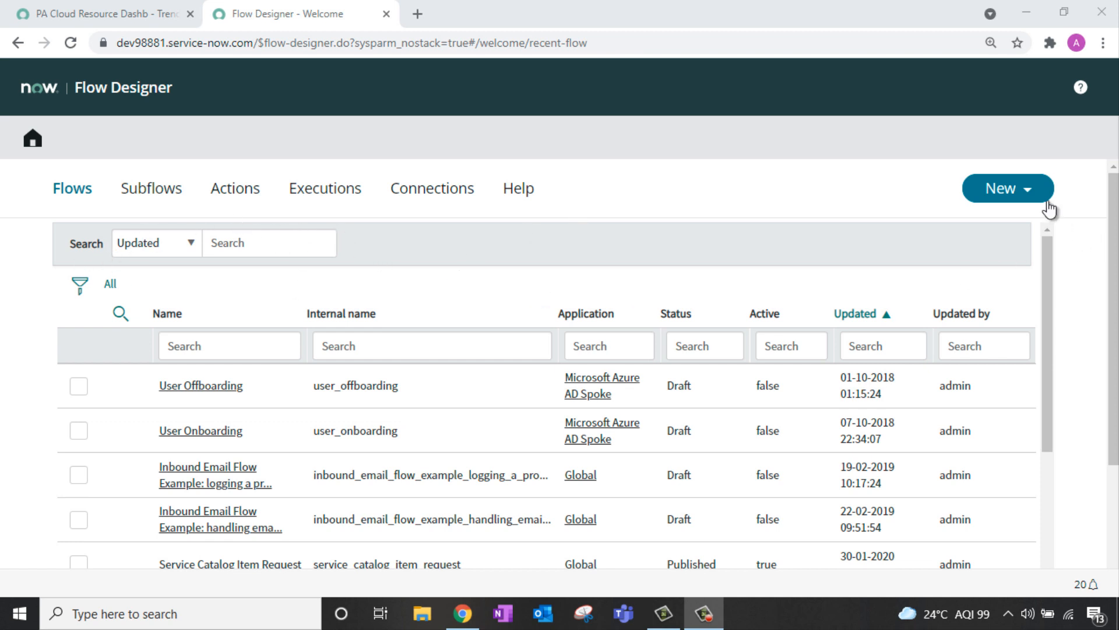
# Step: Create a new flow named 'Error Handler Flow', using the same text as its description
pyautogui.click(1043, 182)
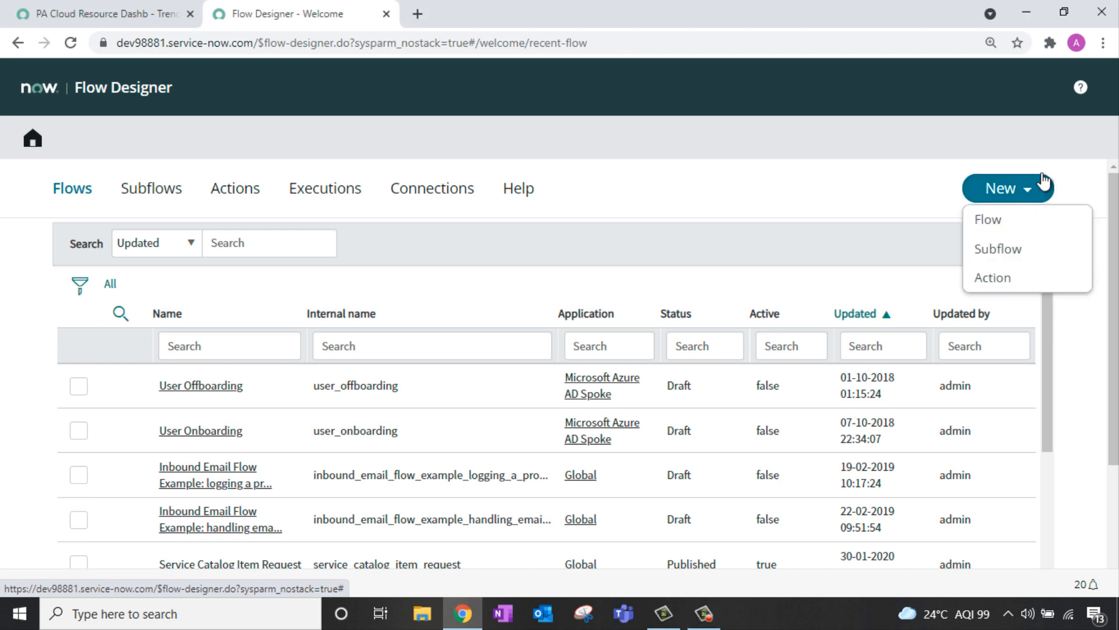
pyautogui.click(1020, 219)
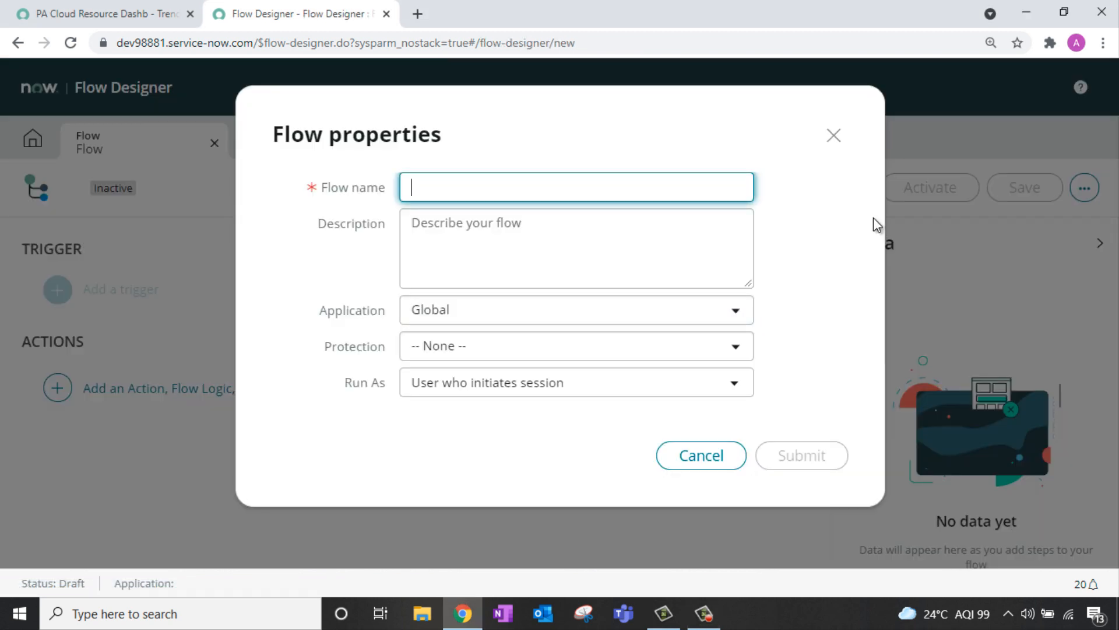
pyautogui.write('Error Ha')
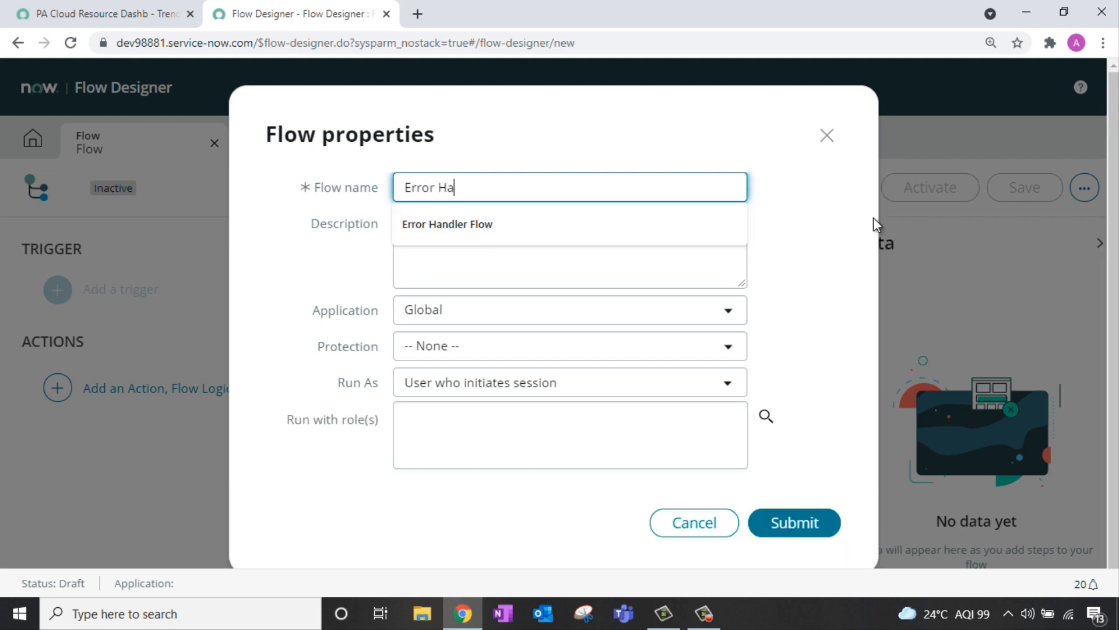
pyautogui.write('ndler Flow')
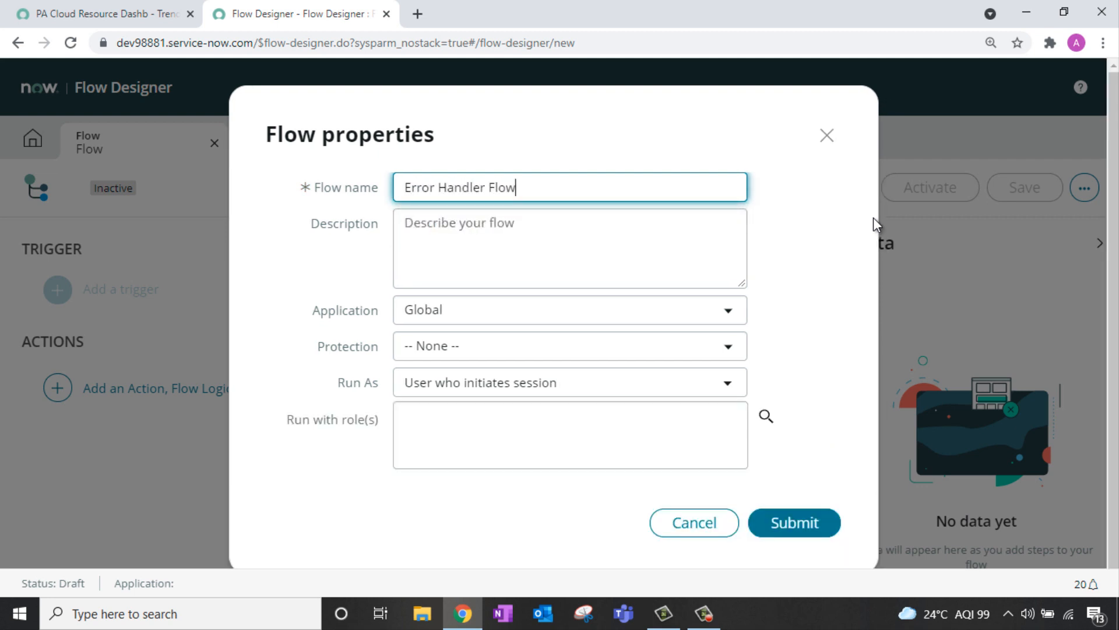
pyautogui.hotkey('ctrl', 'a')
pyautogui.hotkey('ctrl', 'c')
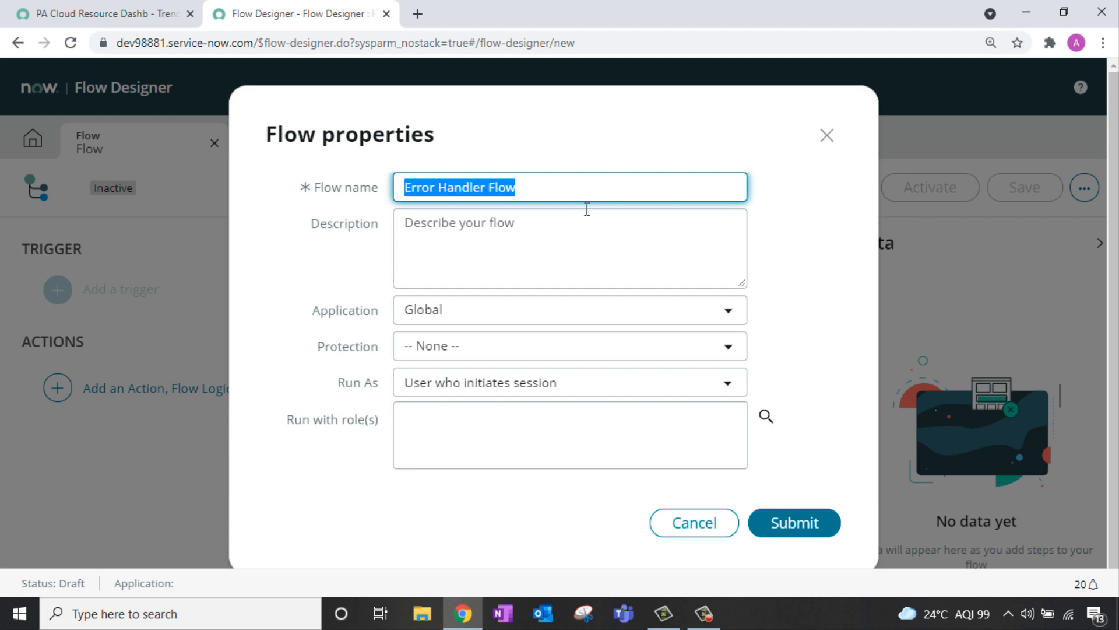
pyautogui.click(575, 233)
pyautogui.hotkey('ctrl', 'v')
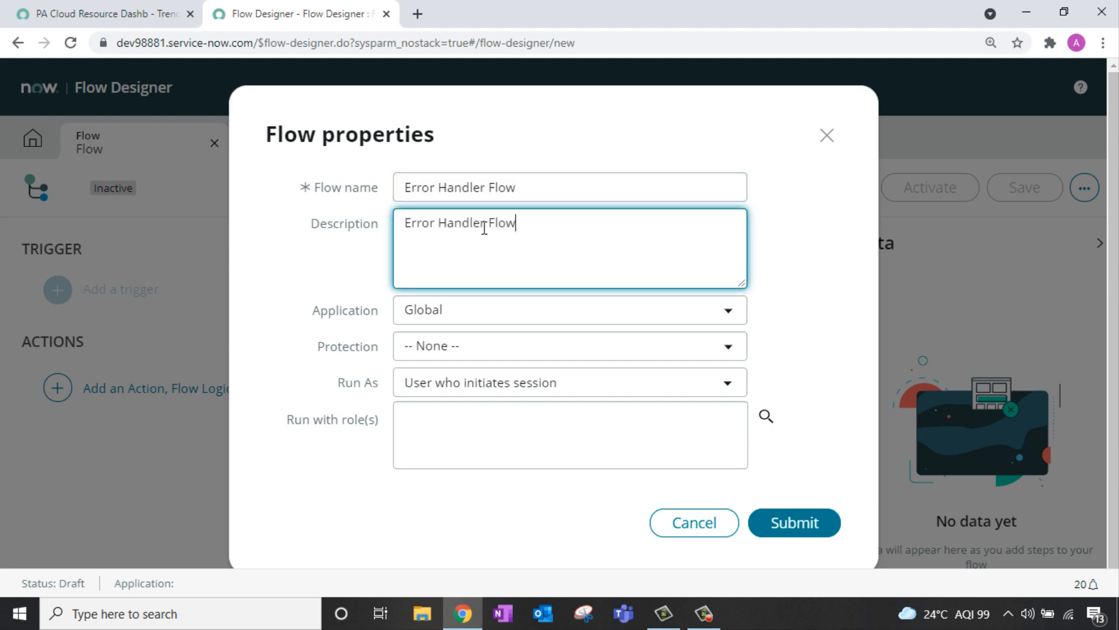
pyautogui.click(807, 523)
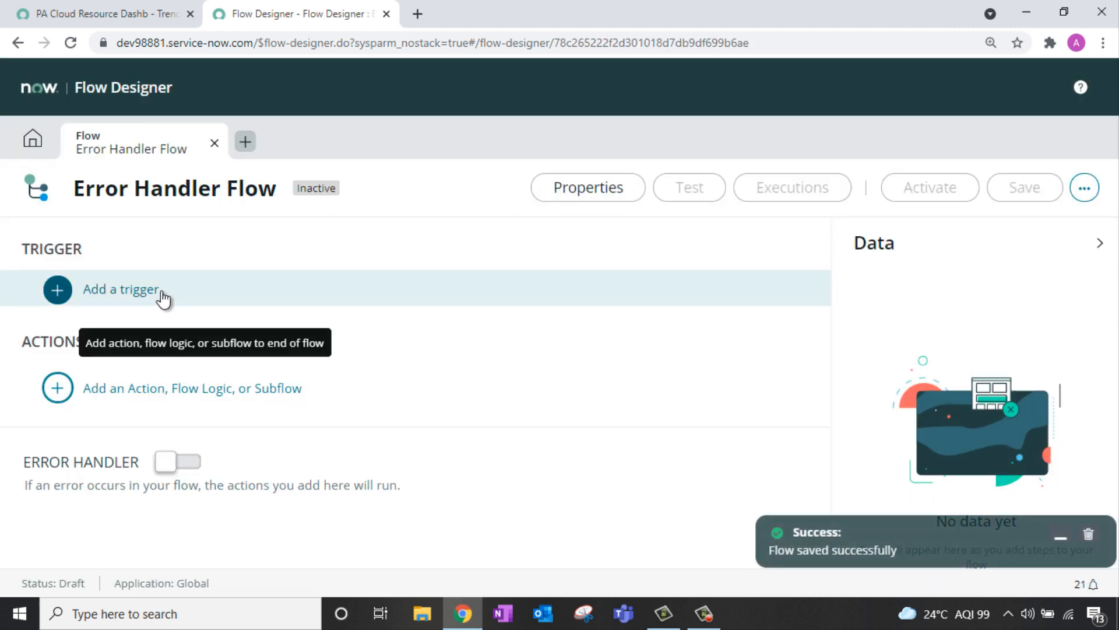
# Step: Add a Created or Updated record trigger on the Incident [incident] table
pyautogui.click(145, 299)
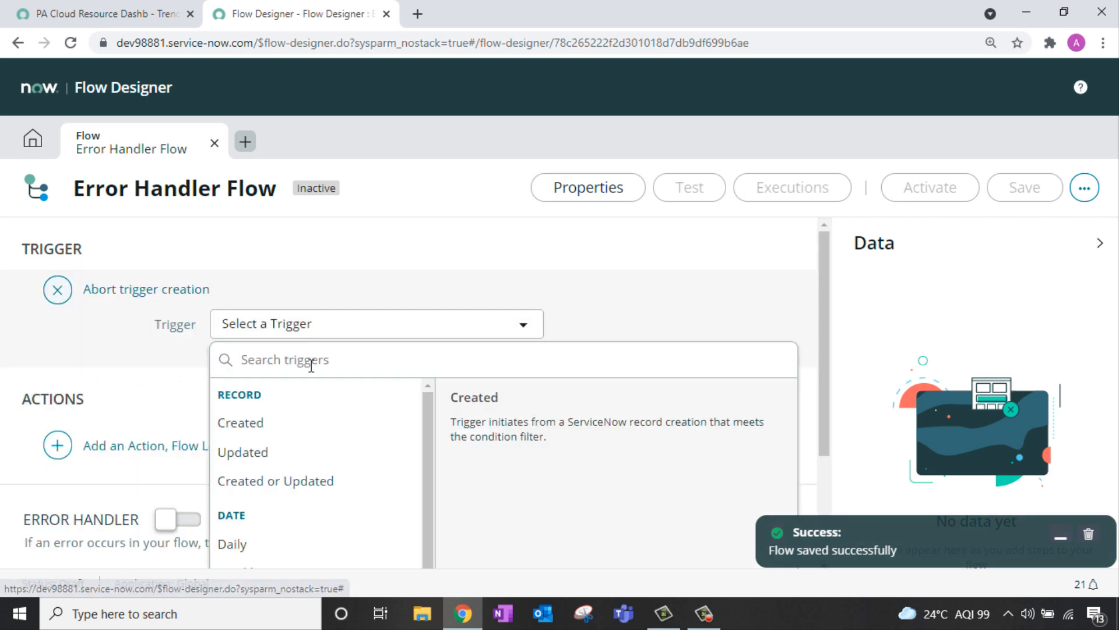
pyautogui.click(286, 489)
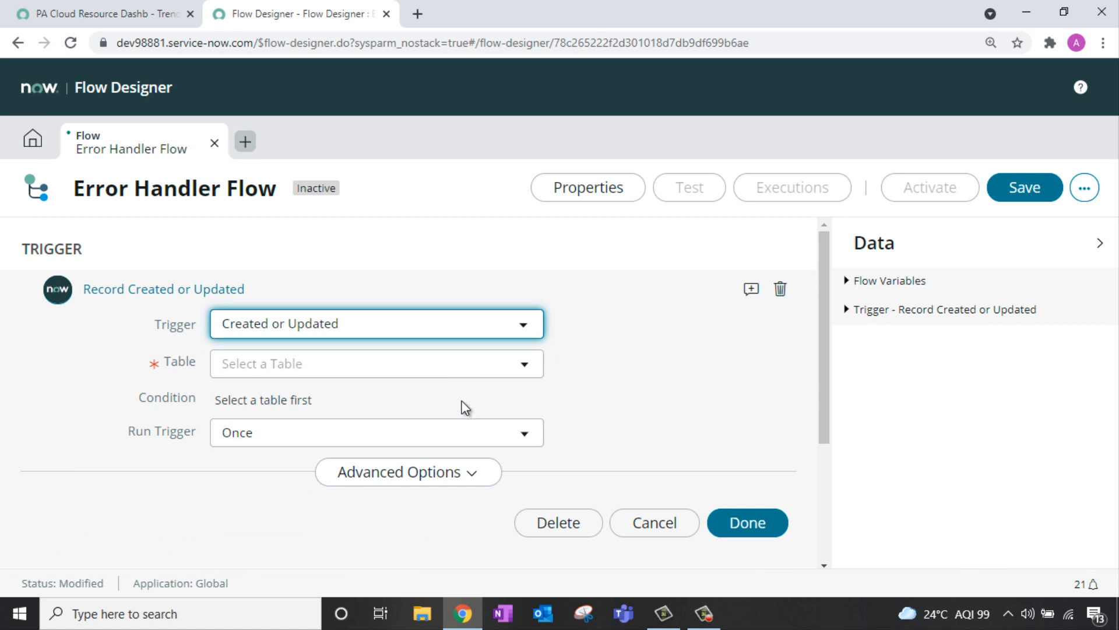
pyautogui.click(461, 367)
pyautogui.write('i')
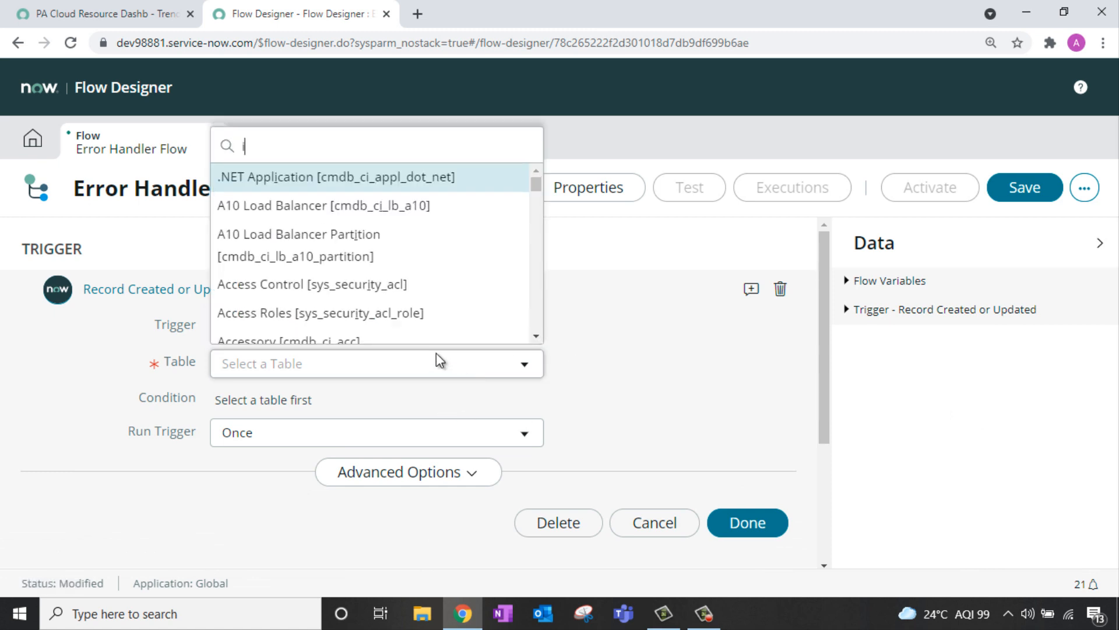
pyautogui.write('nciden')
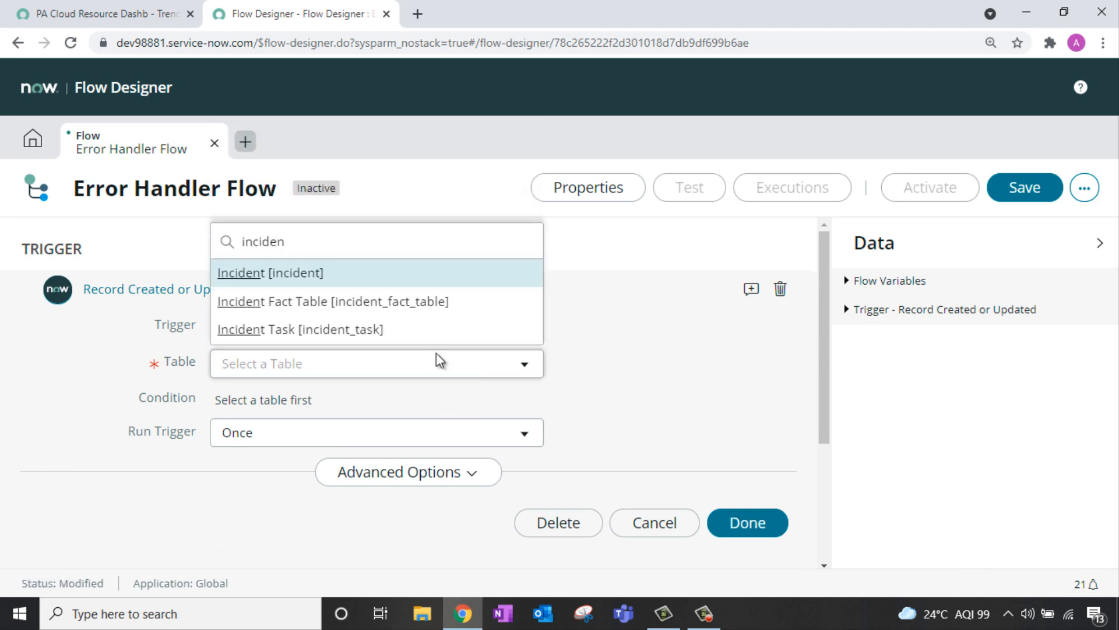
pyautogui.click(455, 285)
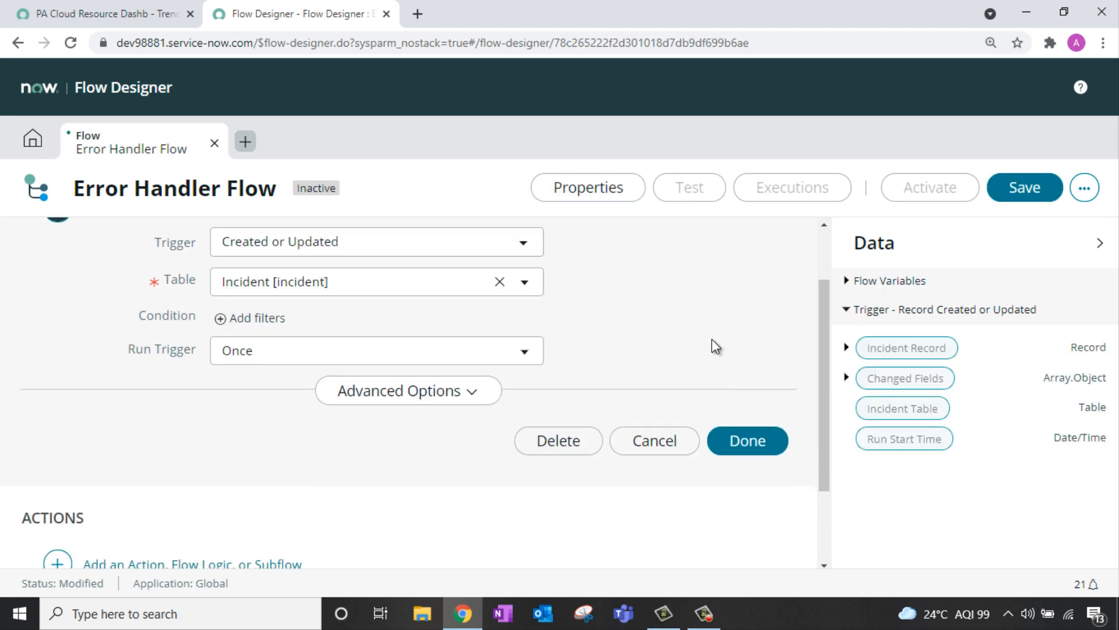
pyautogui.scroll(2, 709, 340)
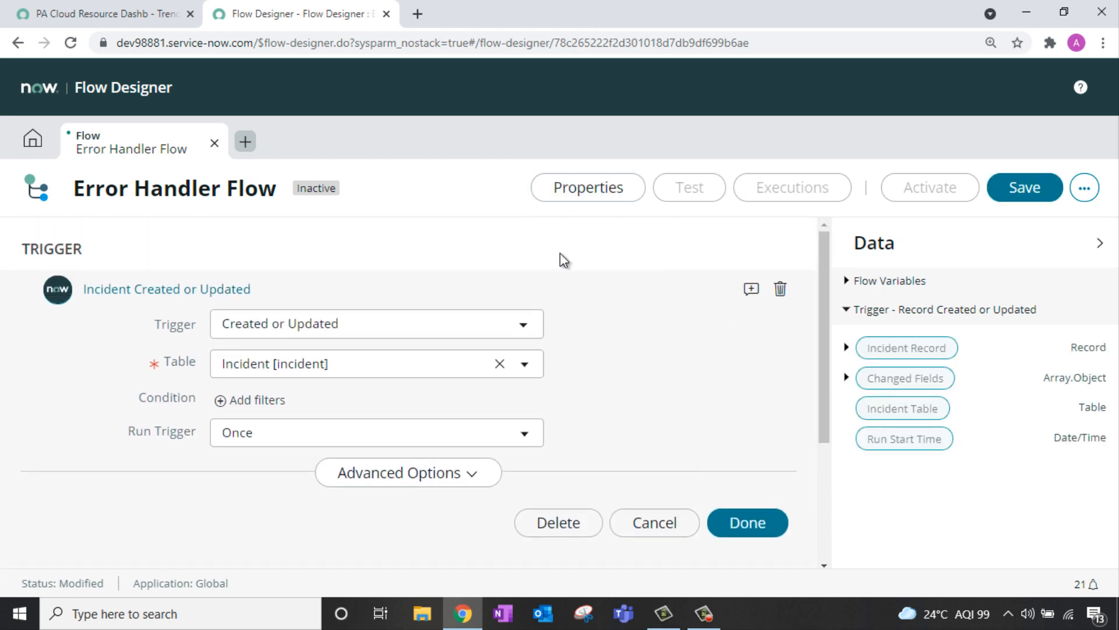
pyautogui.click(761, 523)
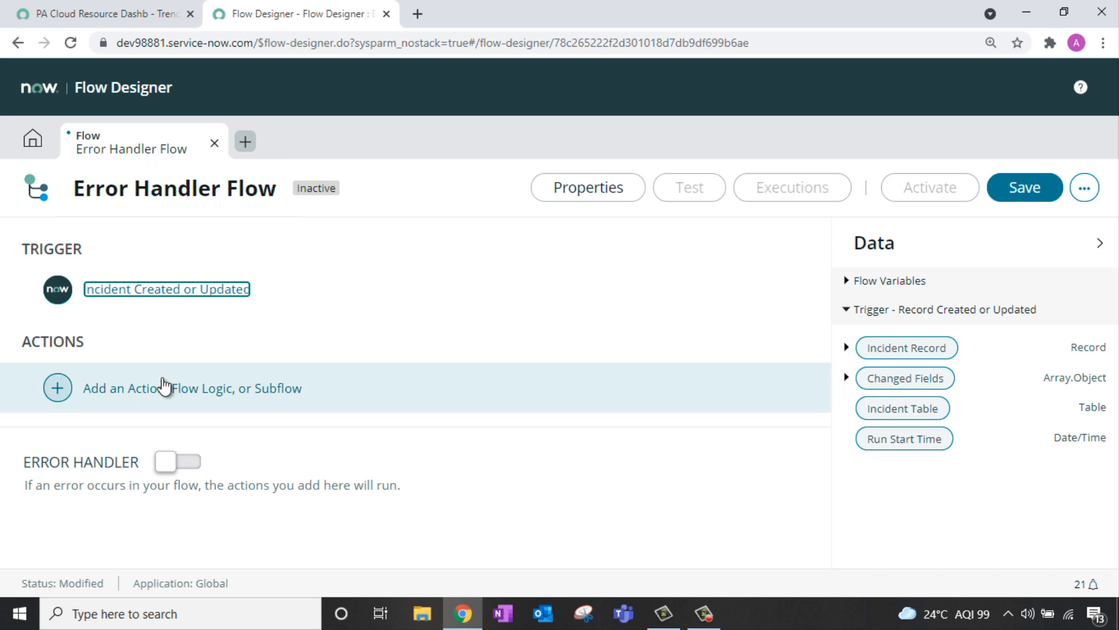
# Step: Add a Look Up Record action on the Incident table as the first step
pyautogui.click(136, 390)
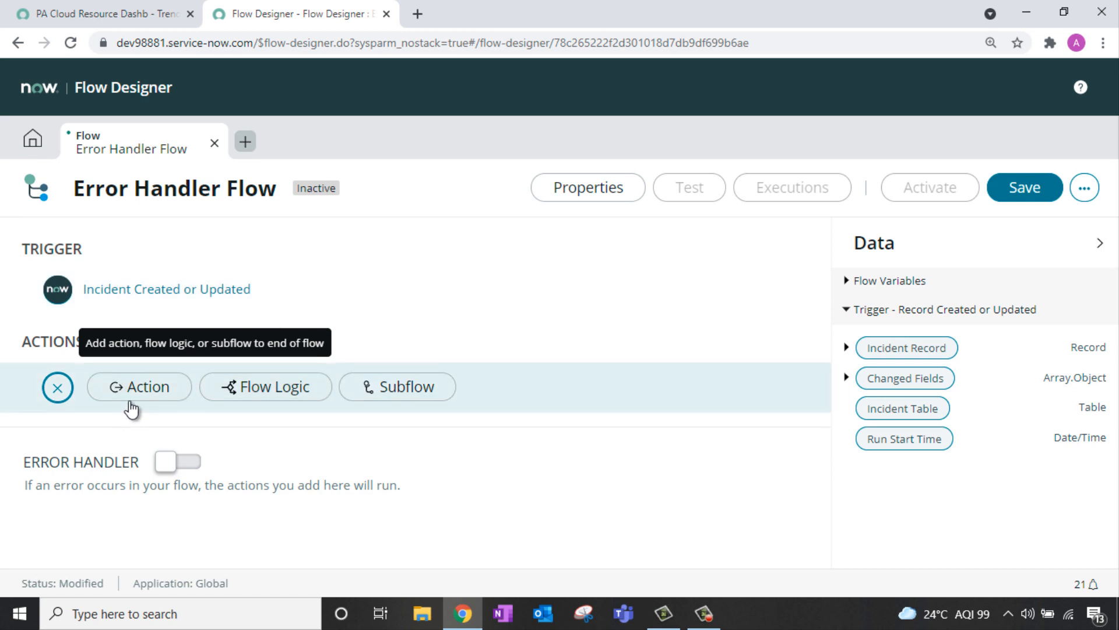
pyautogui.click(138, 387)
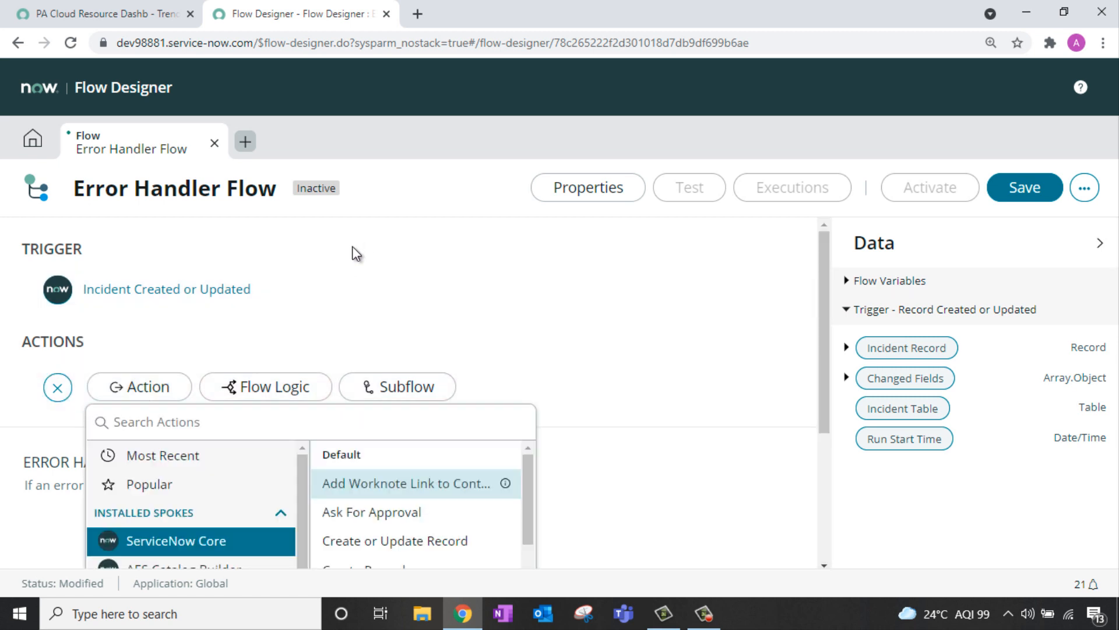
pyautogui.write('lookup')
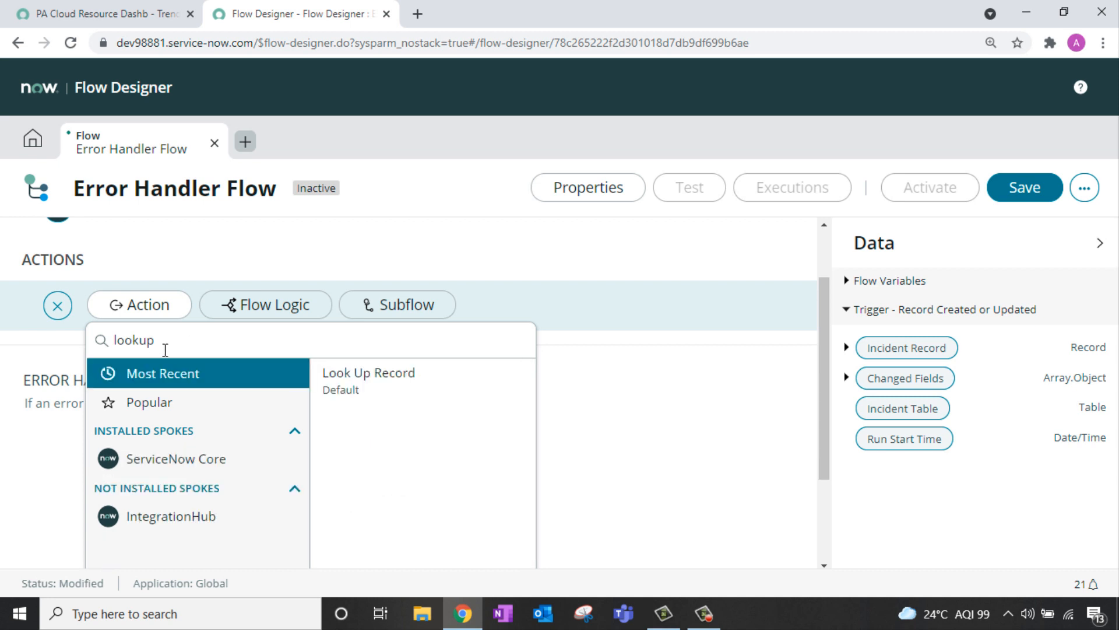
pyautogui.click(382, 377)
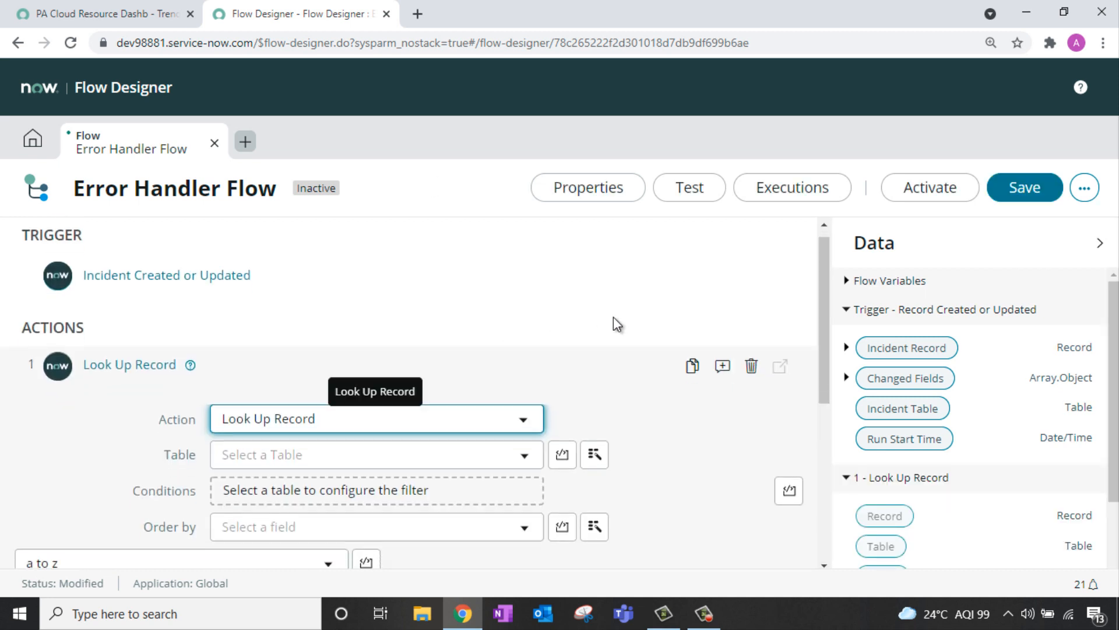
pyautogui.scroll(-1, 613, 320)
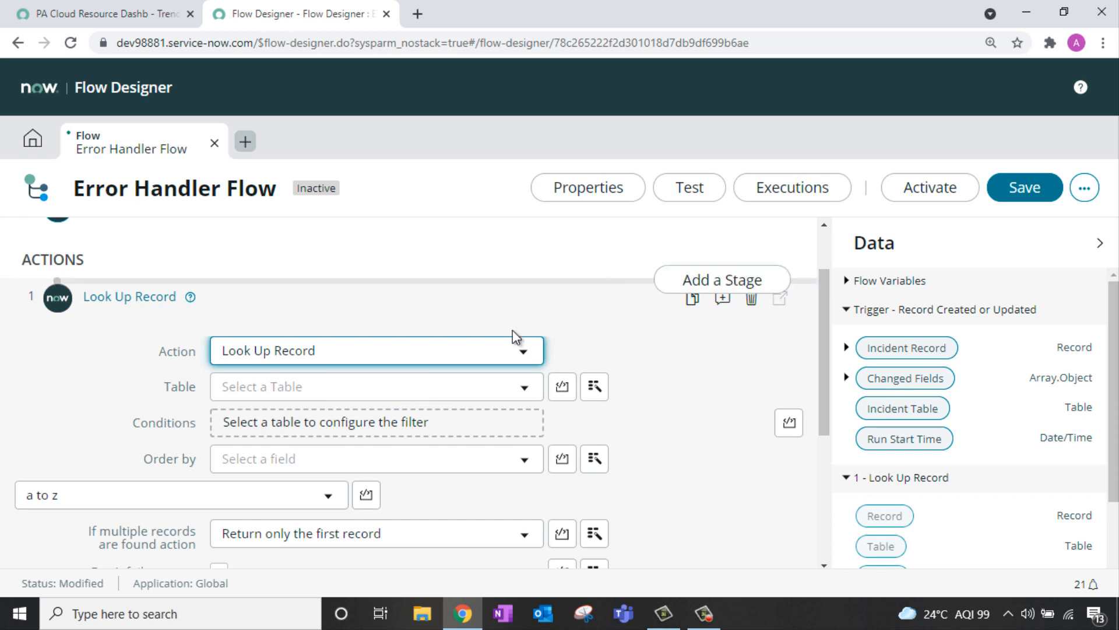
pyautogui.click(443, 390)
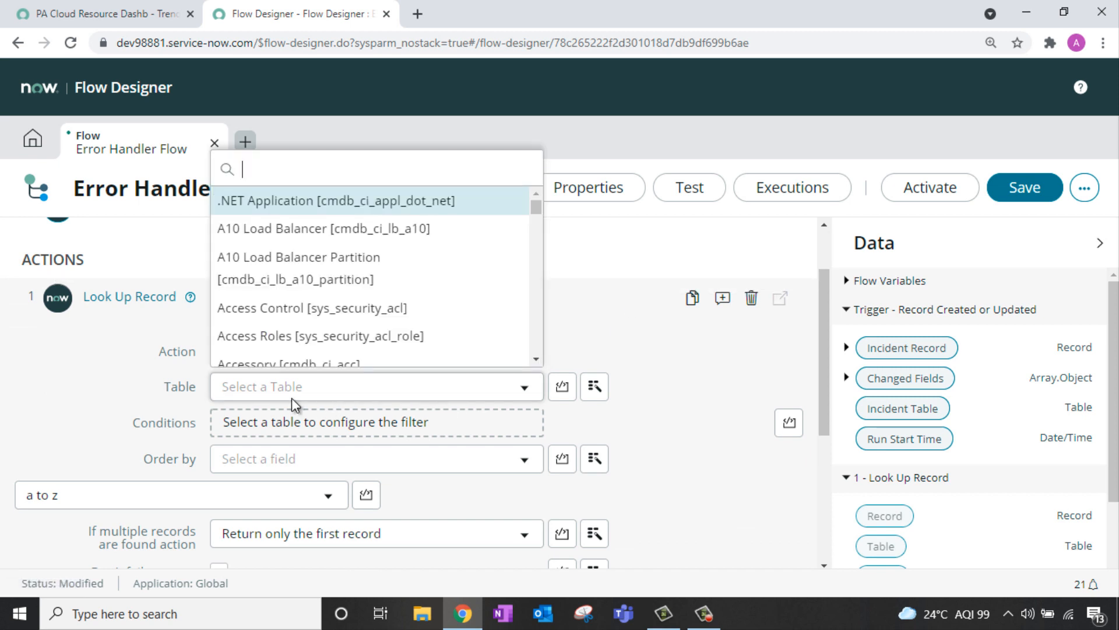
pyautogui.write('inciden')
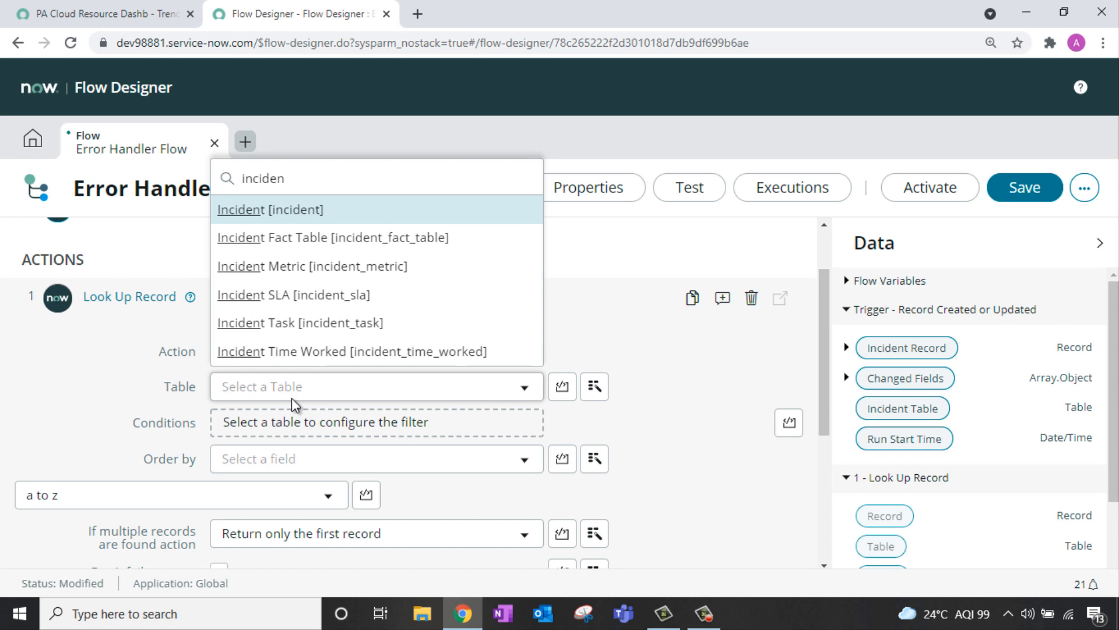
pyautogui.press('Return')
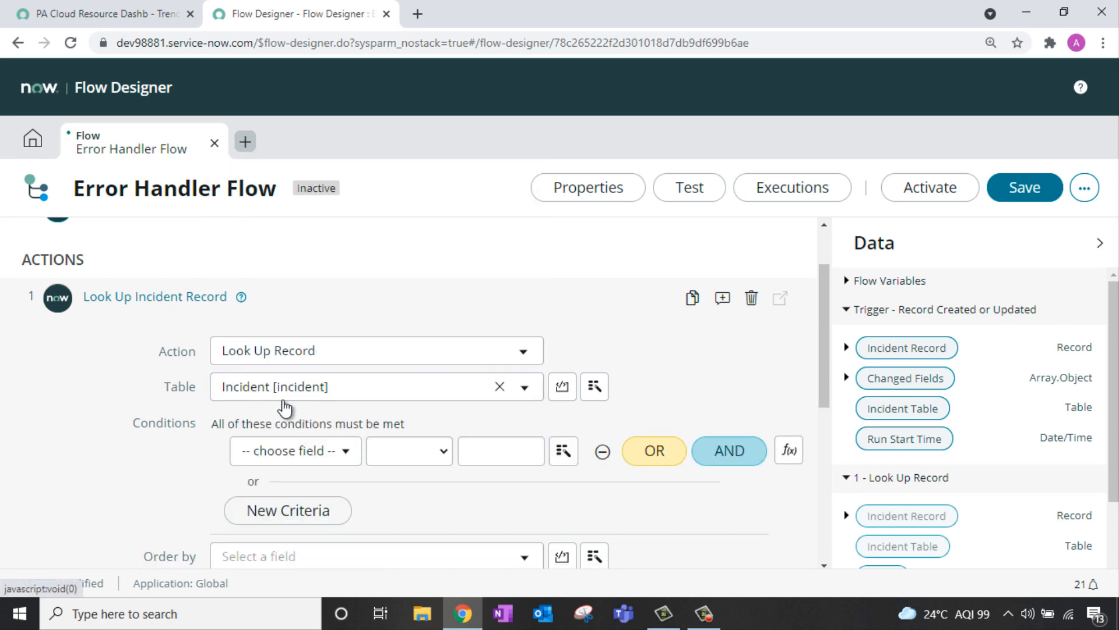
# Step: Give the lookup the condition Short description contains 'xysjsjss' and finish the step
pyautogui.scroll(-1, 392, 309)
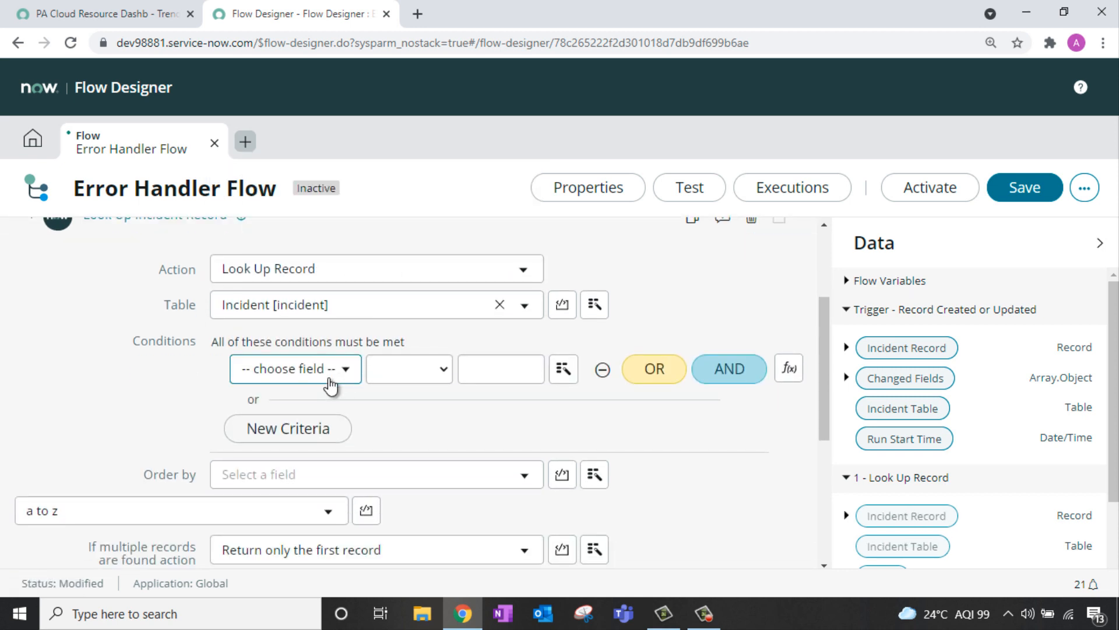
pyautogui.click(329, 382)
pyautogui.write('shor')
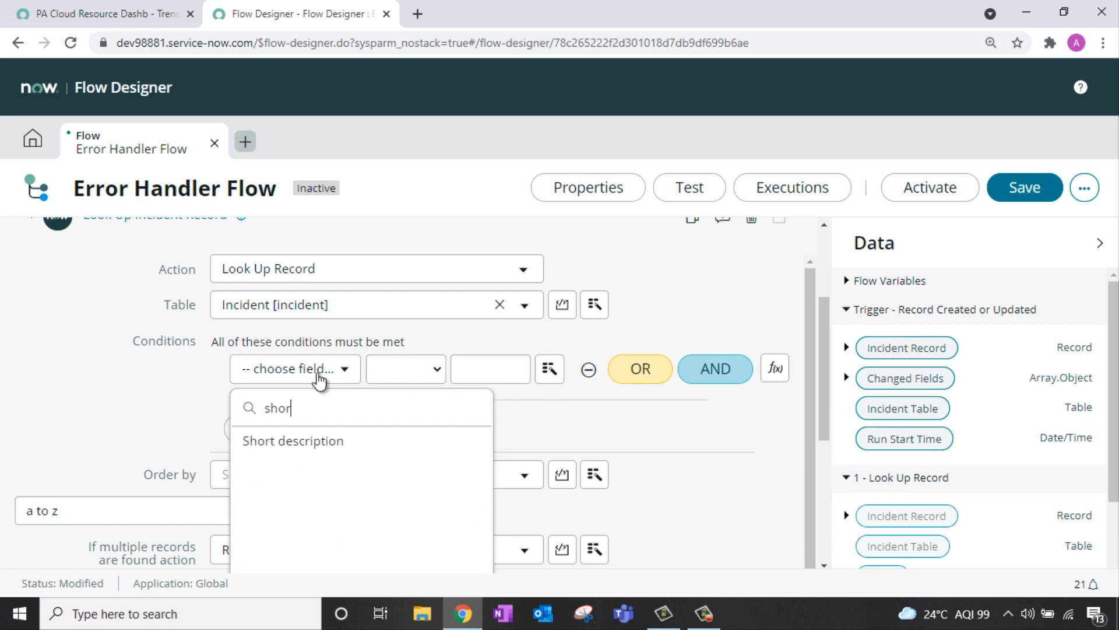
pyautogui.click(348, 440)
pyautogui.click(416, 369)
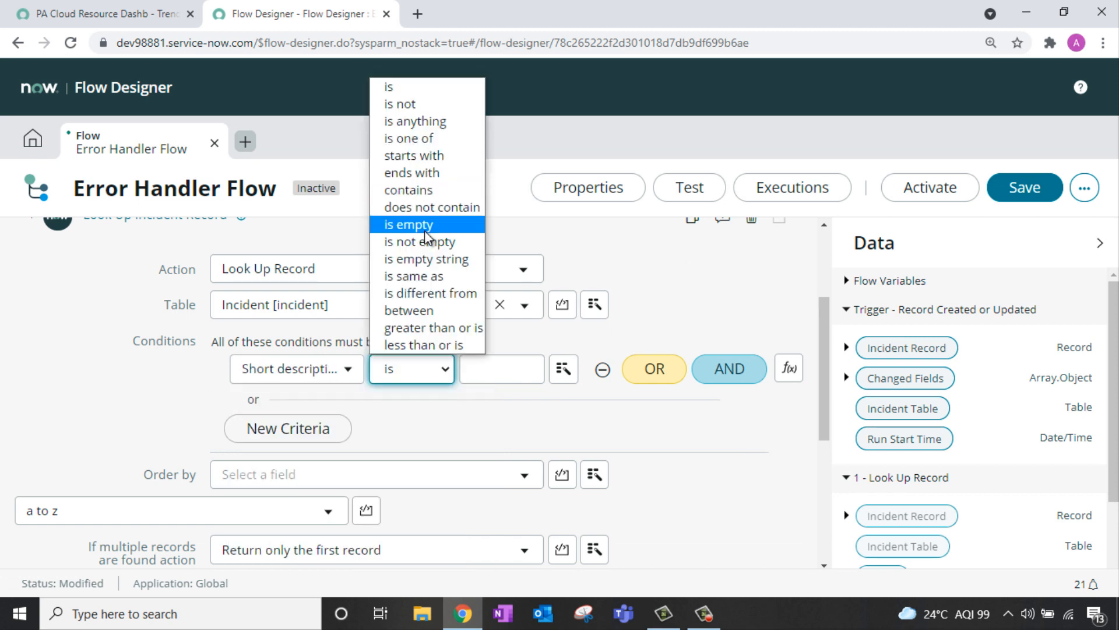
pyautogui.click(432, 188)
pyautogui.click(506, 373)
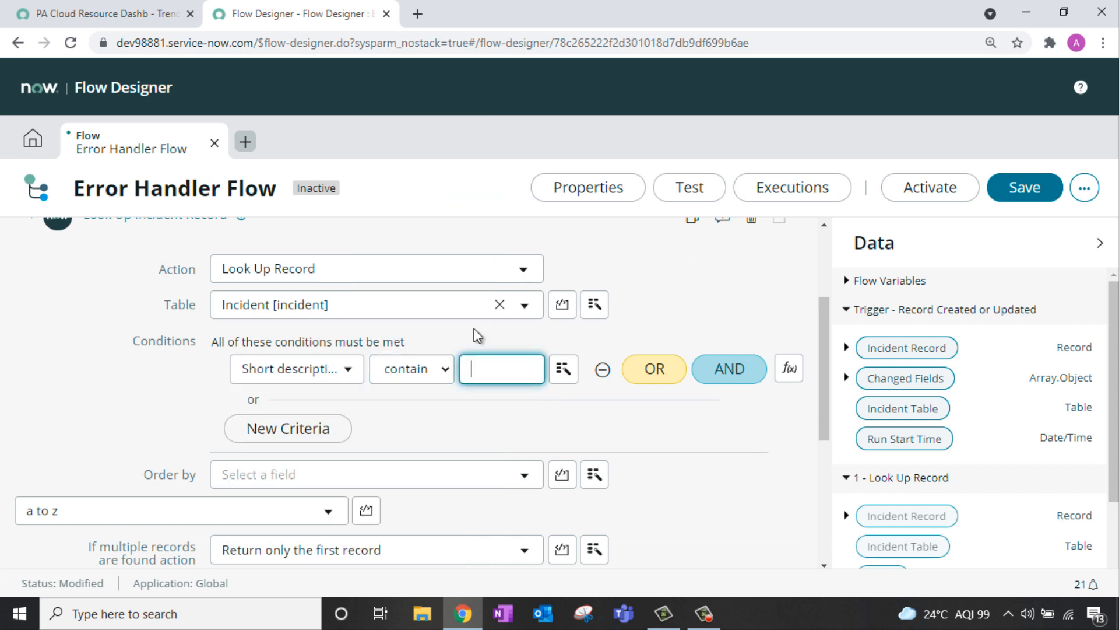
pyautogui.write('xysjsjss')
pyautogui.scroll(-4, 693, 338)
pyautogui.click(742, 400)
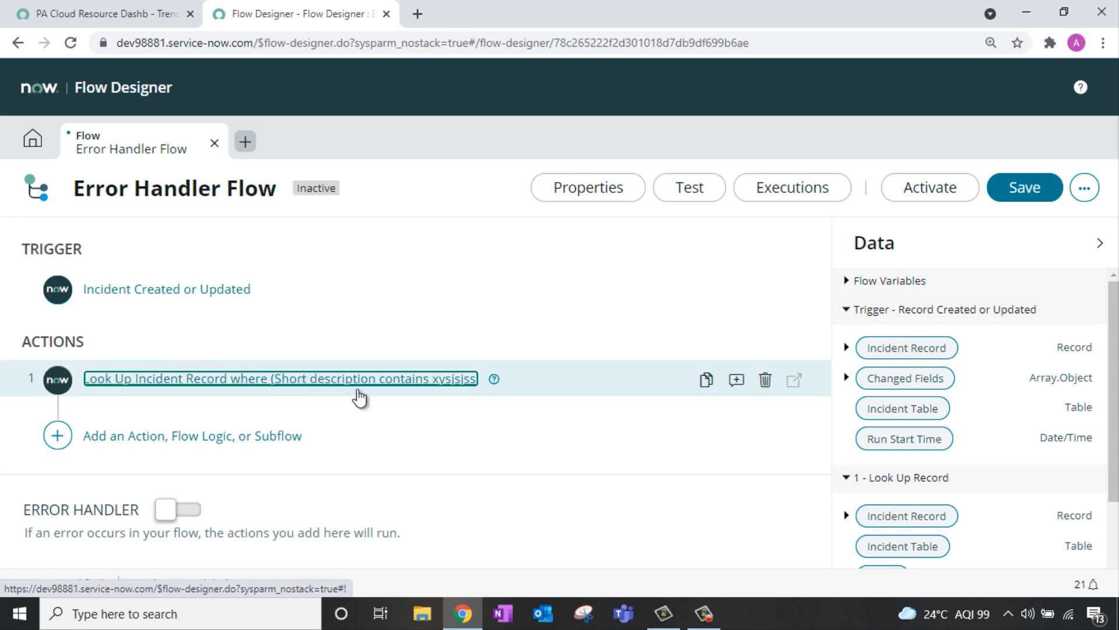
pyautogui.press('Tab')
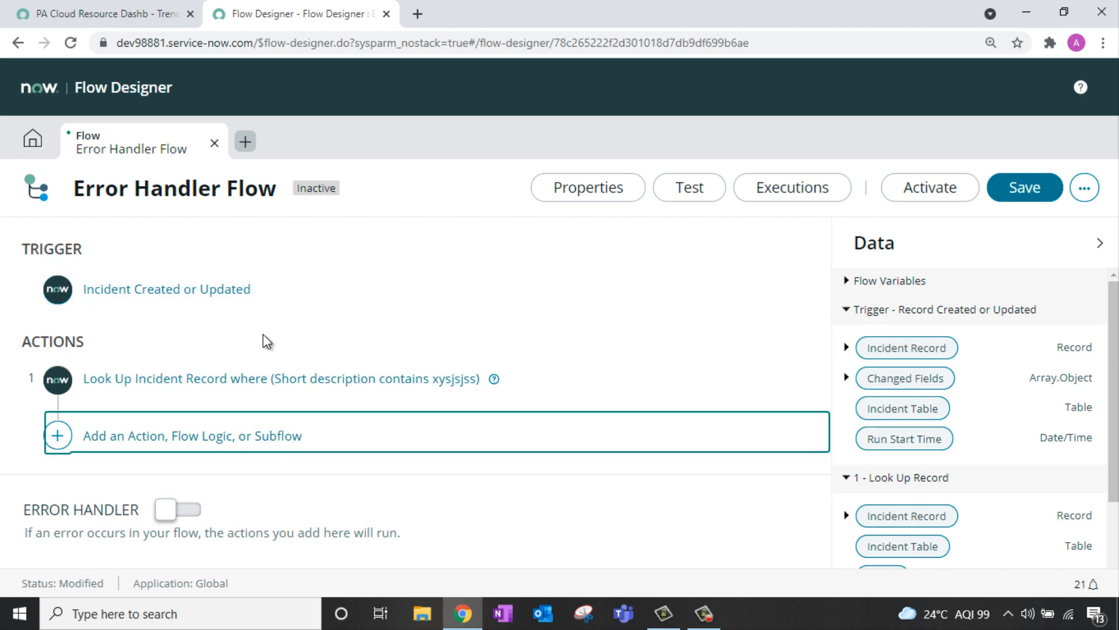
# Step: Add an Update Record action targeting the looked-up Incident Record
pyautogui.click(124, 443)
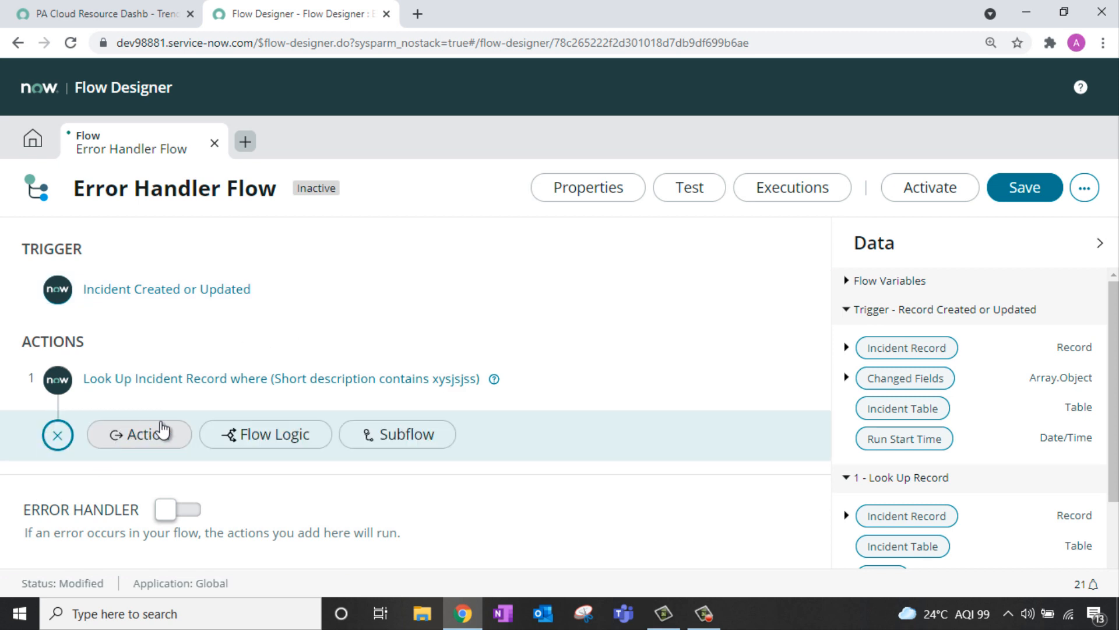
pyautogui.click(160, 433)
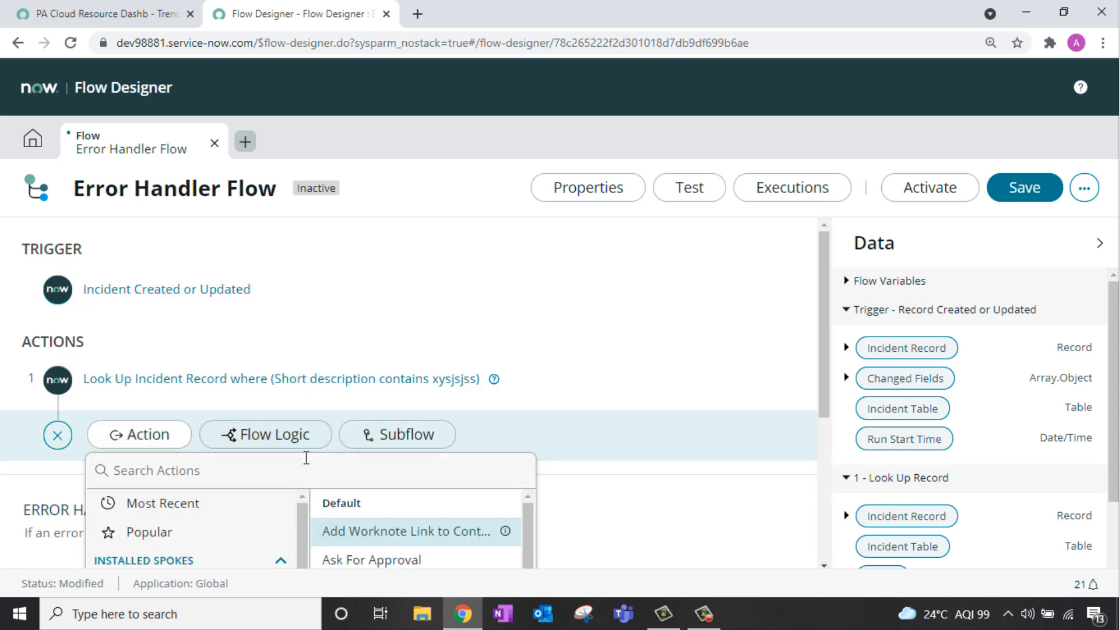
pyautogui.write('updat')
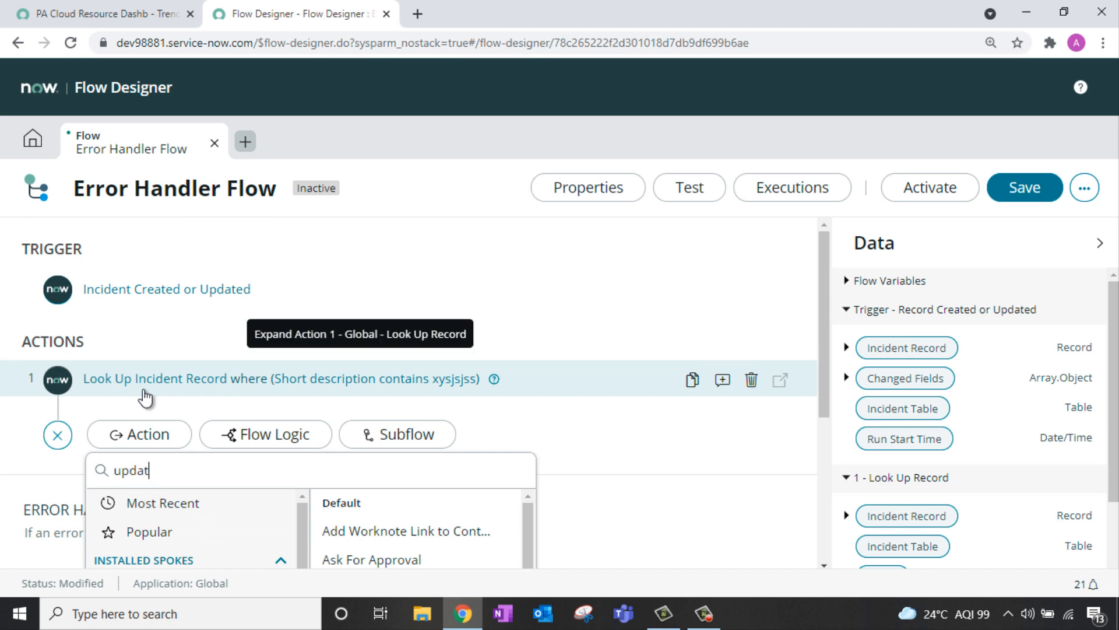
pyautogui.write('e r')
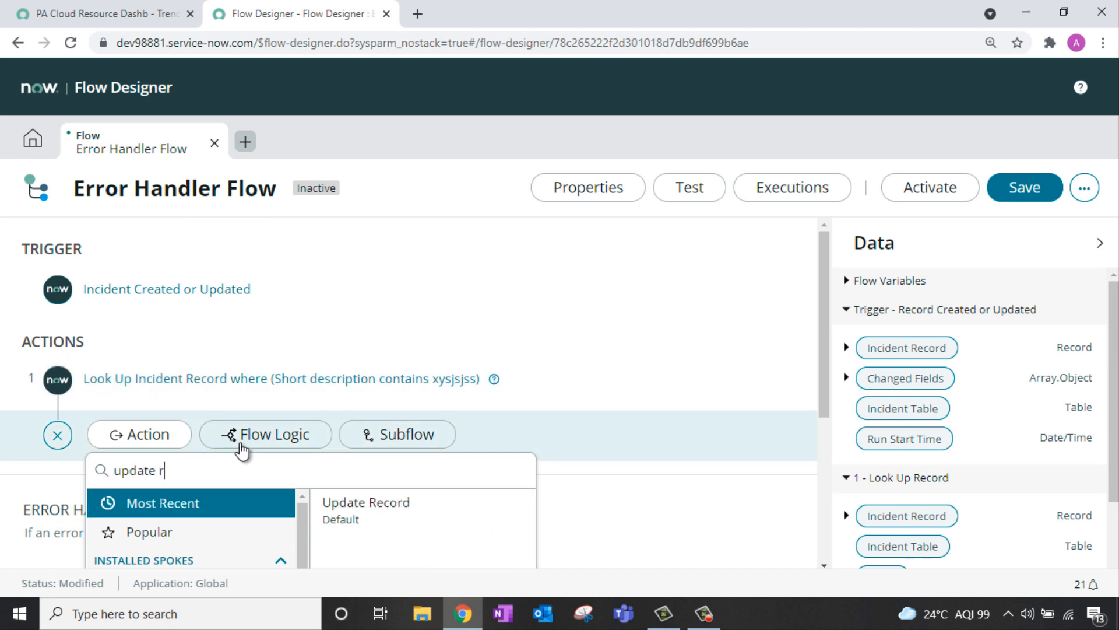
pyautogui.click(399, 518)
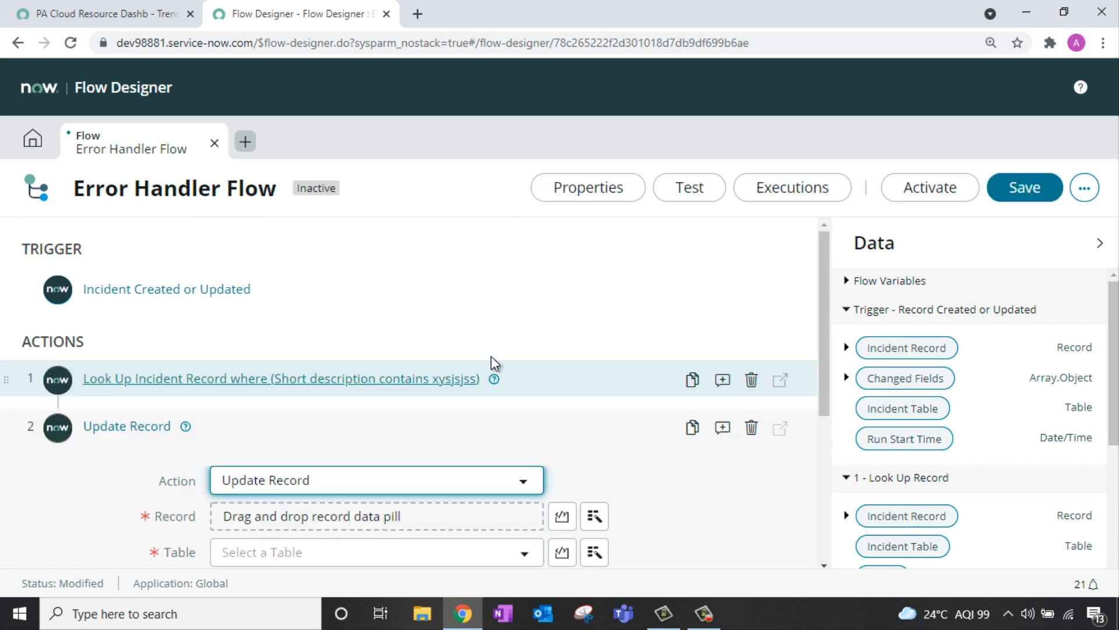
pyautogui.scroll(-1, 499, 355)
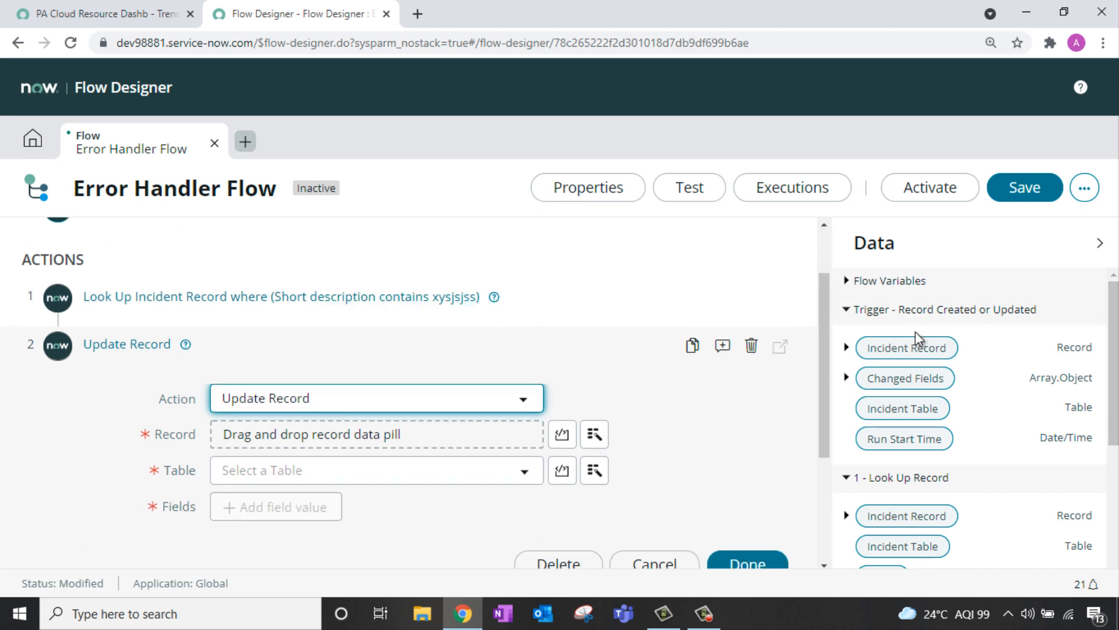
pyautogui.scroll(-1, 913, 344)
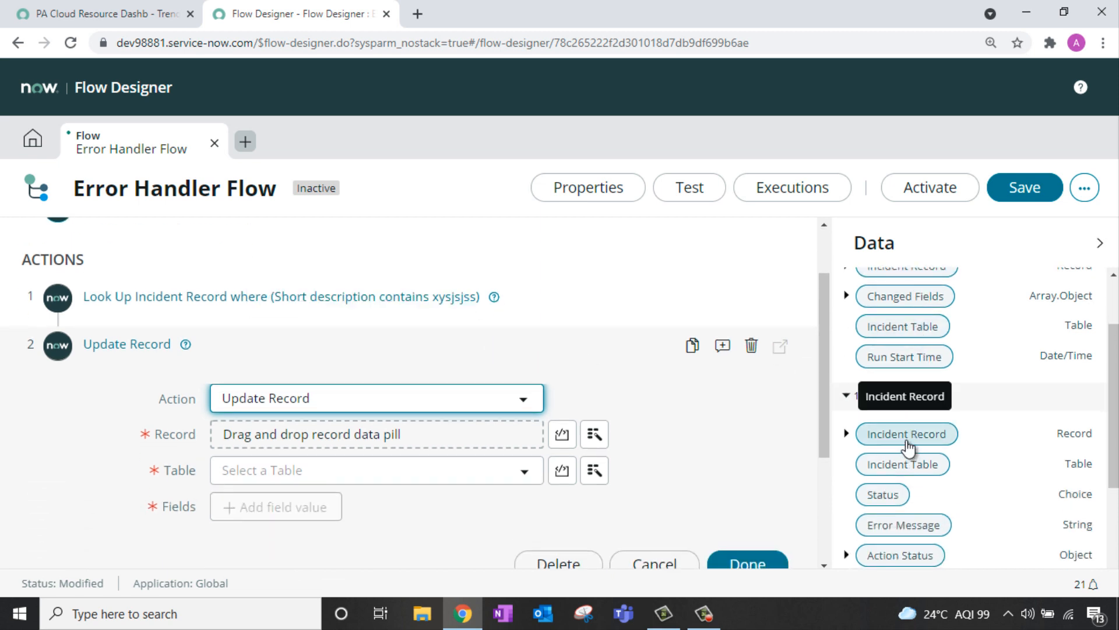
pyautogui.moveTo(907, 441); pyautogui.dragTo(448, 444)
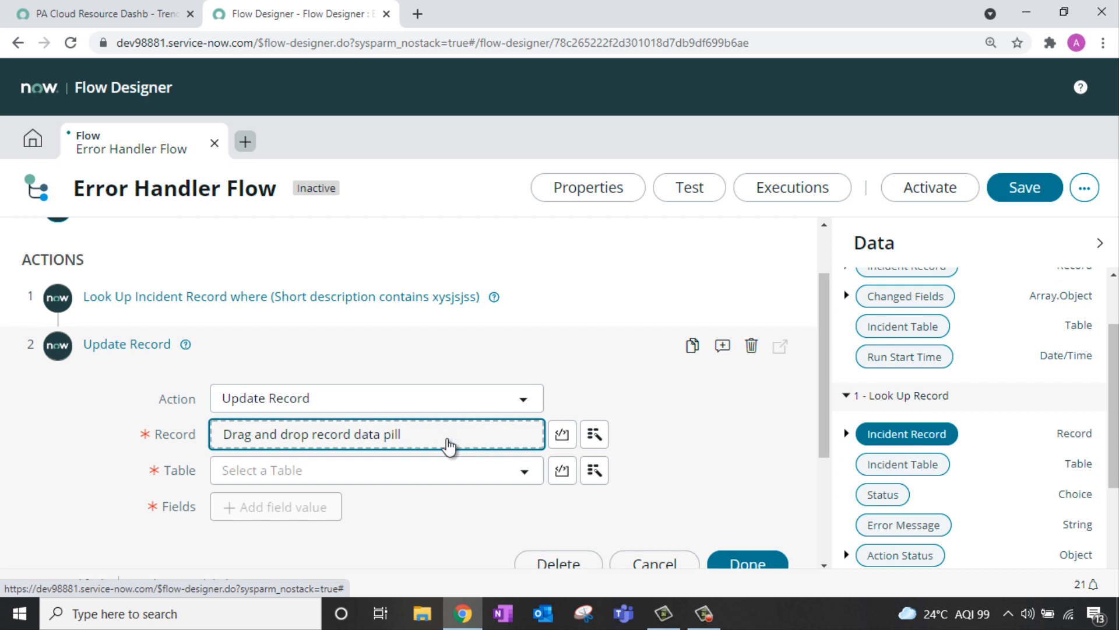
# Step: Set the updated incident's Category field to Network and finish the step
pyautogui.scroll(-1, 517, 320)
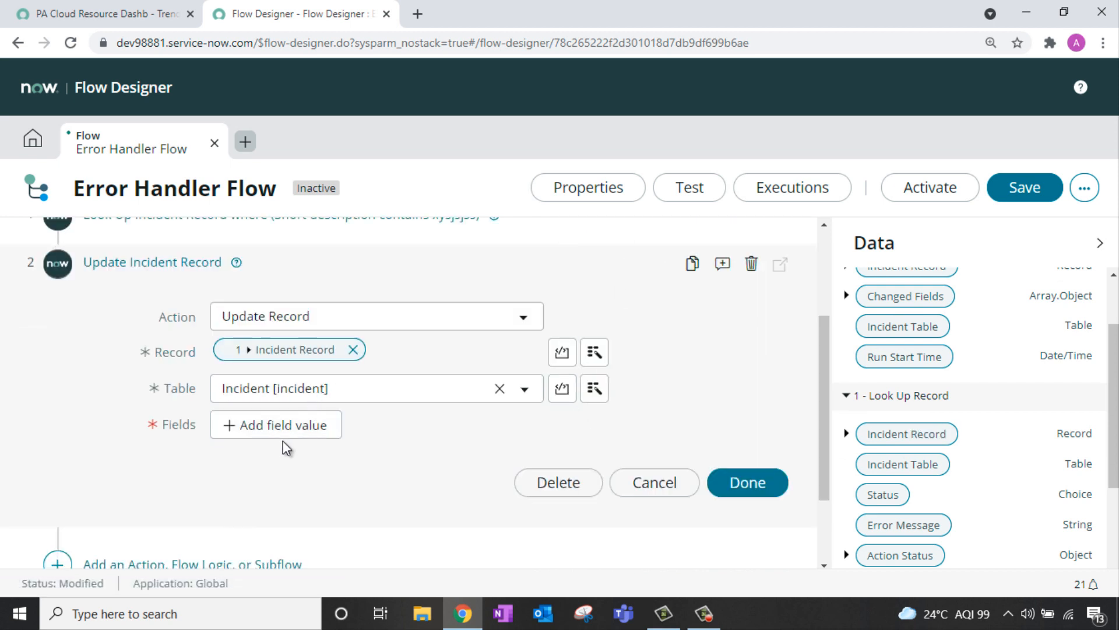
pyautogui.click(292, 422)
pyautogui.click(303, 422)
pyautogui.write('cat')
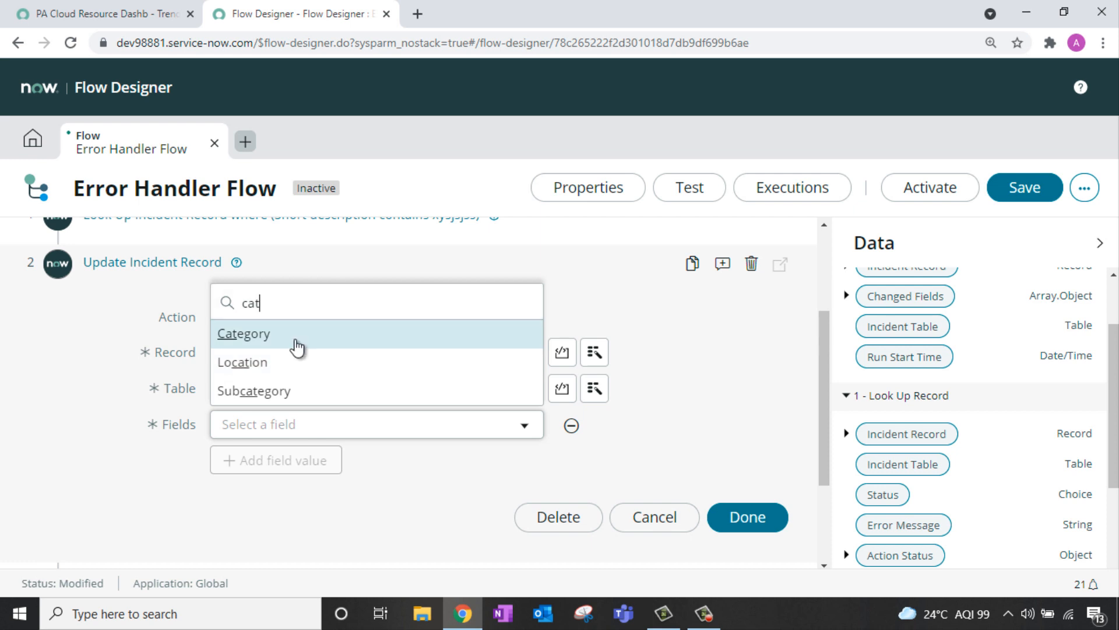
pyautogui.click(298, 347)
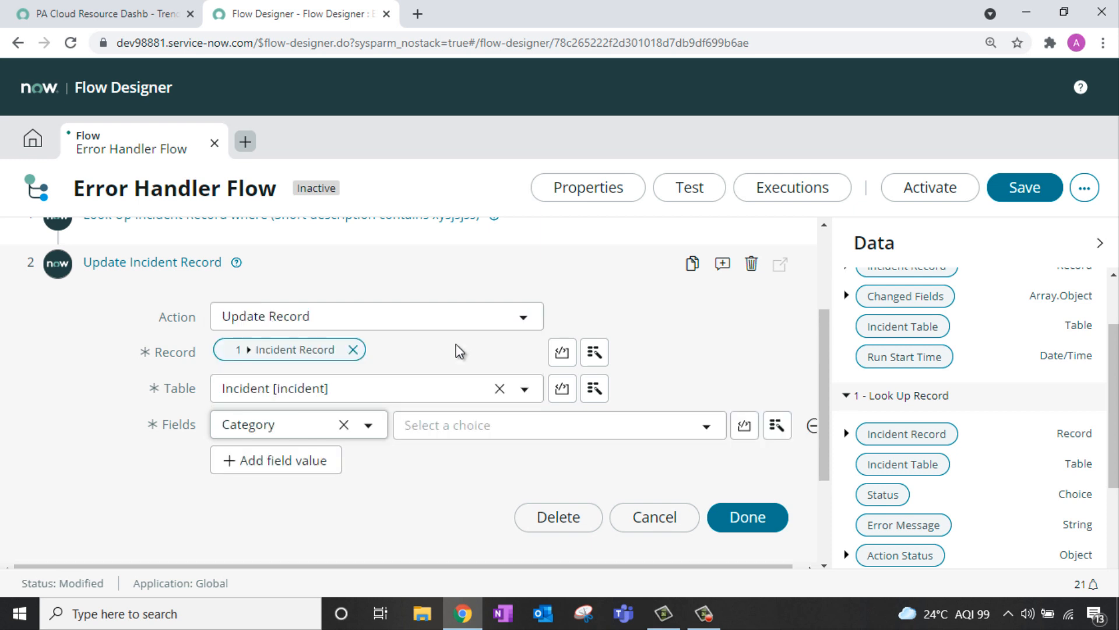
pyautogui.click(472, 433)
pyautogui.click(482, 367)
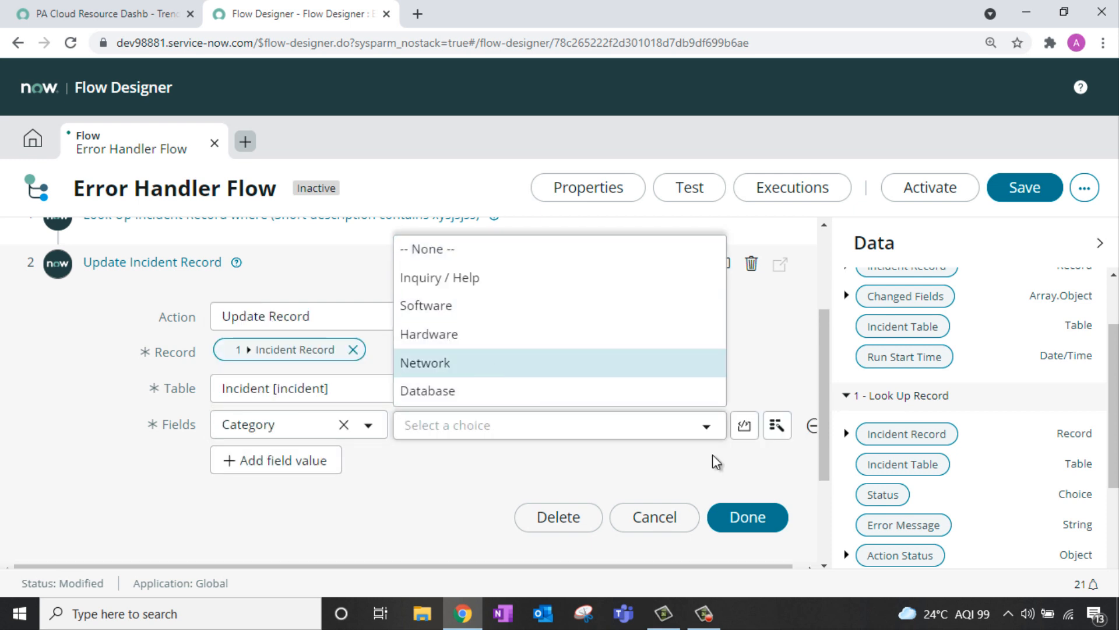
pyautogui.click(746, 518)
pyautogui.scroll(1, 758, 443)
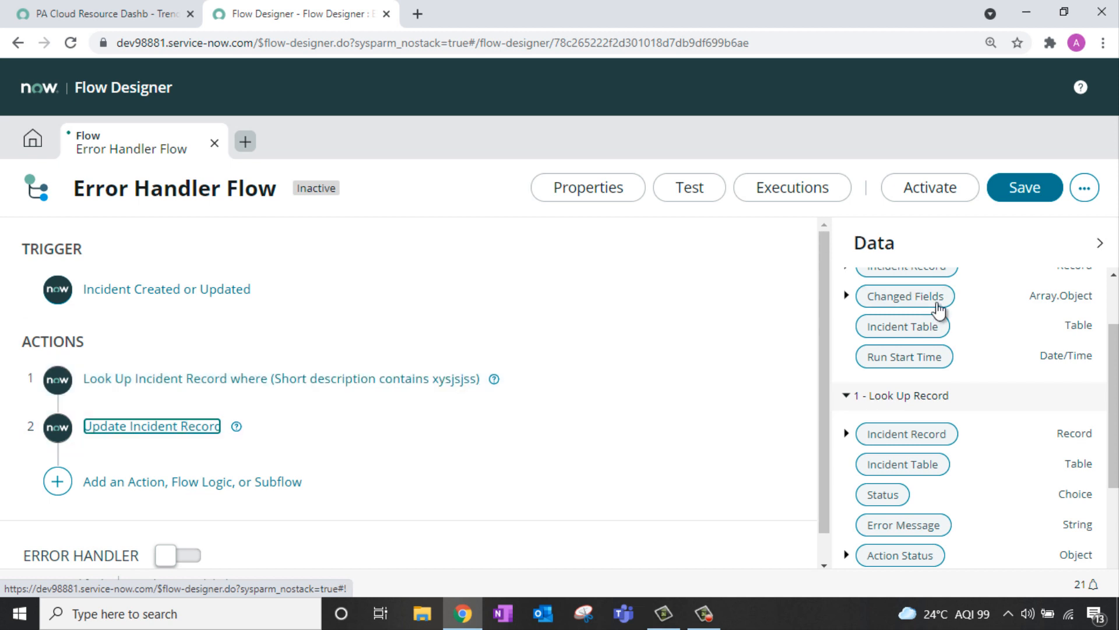
# Step: Expand Action Status under 1 - Look Up Record and 2 - Update Record in the Data pane
pyautogui.scroll(-3, 983, 312)
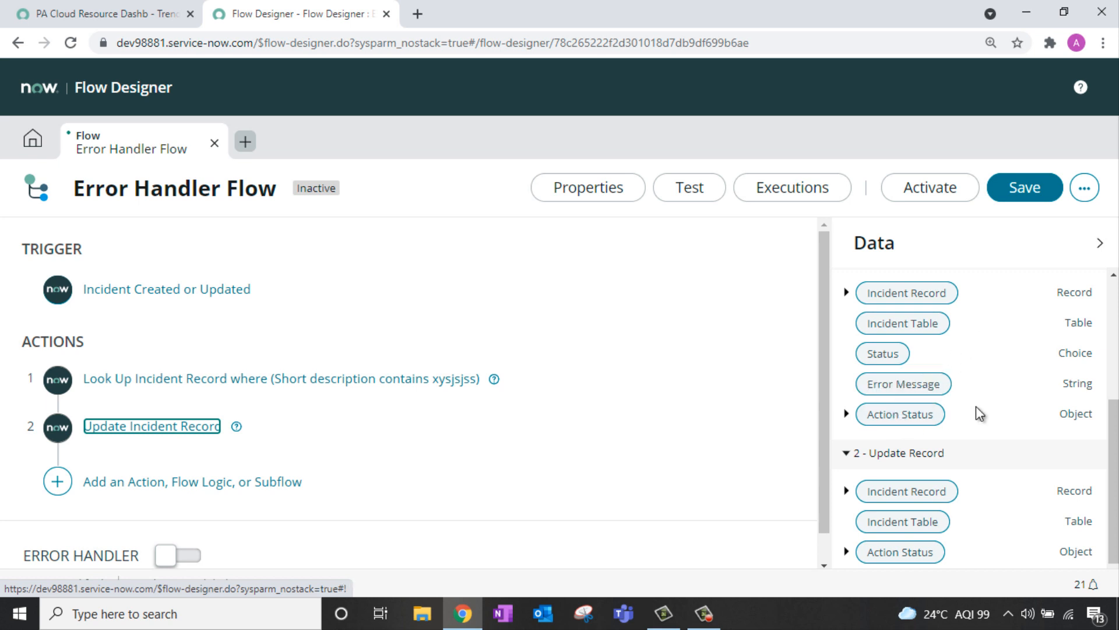
pyautogui.click(846, 414)
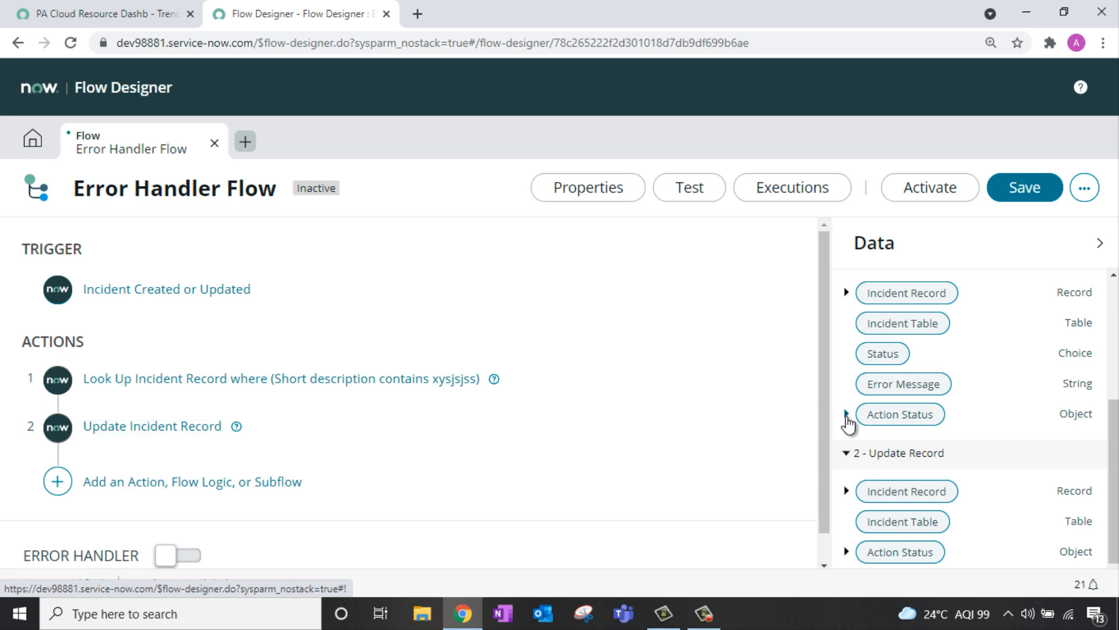
pyautogui.scroll(-1, 1001, 336)
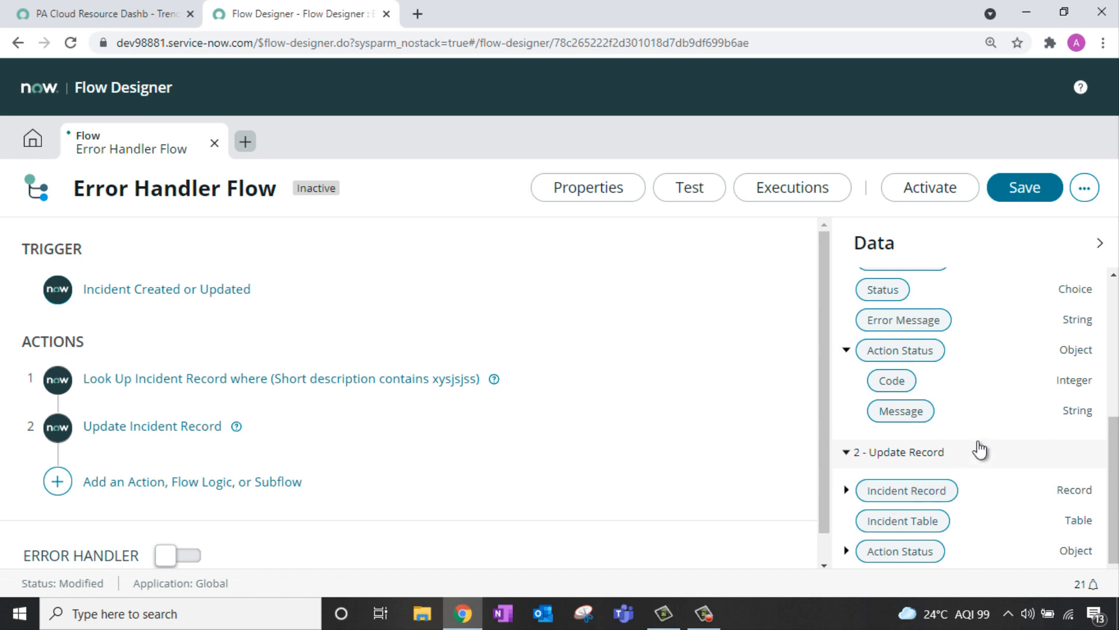
pyautogui.click(846, 550)
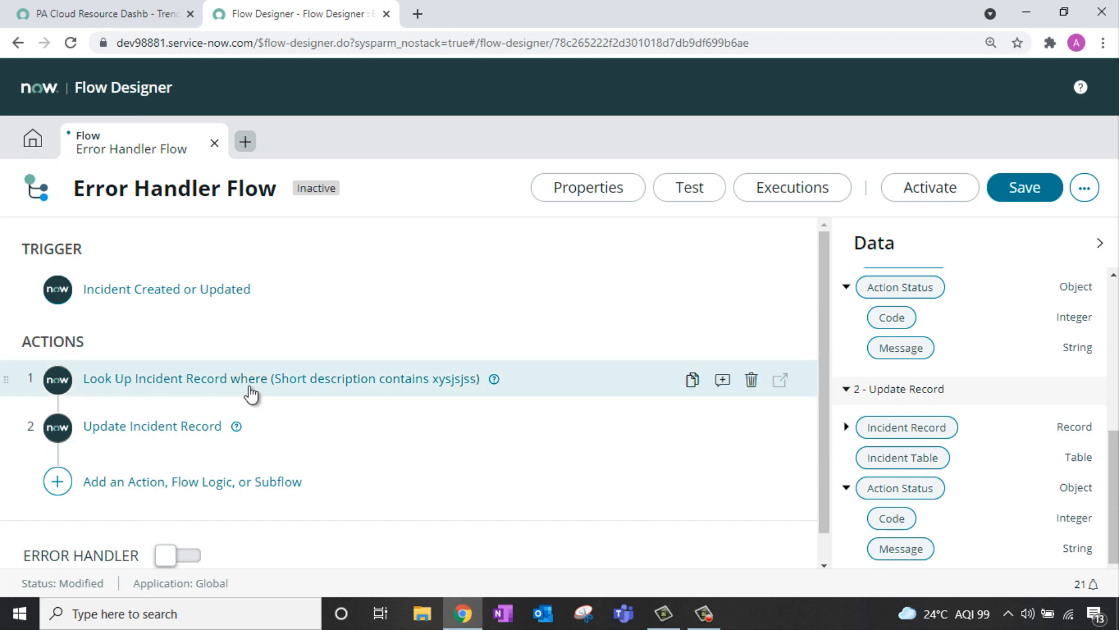
# Step: Switch on the flow's Error Handler toggle
pyautogui.scroll(-1, 187, 427)
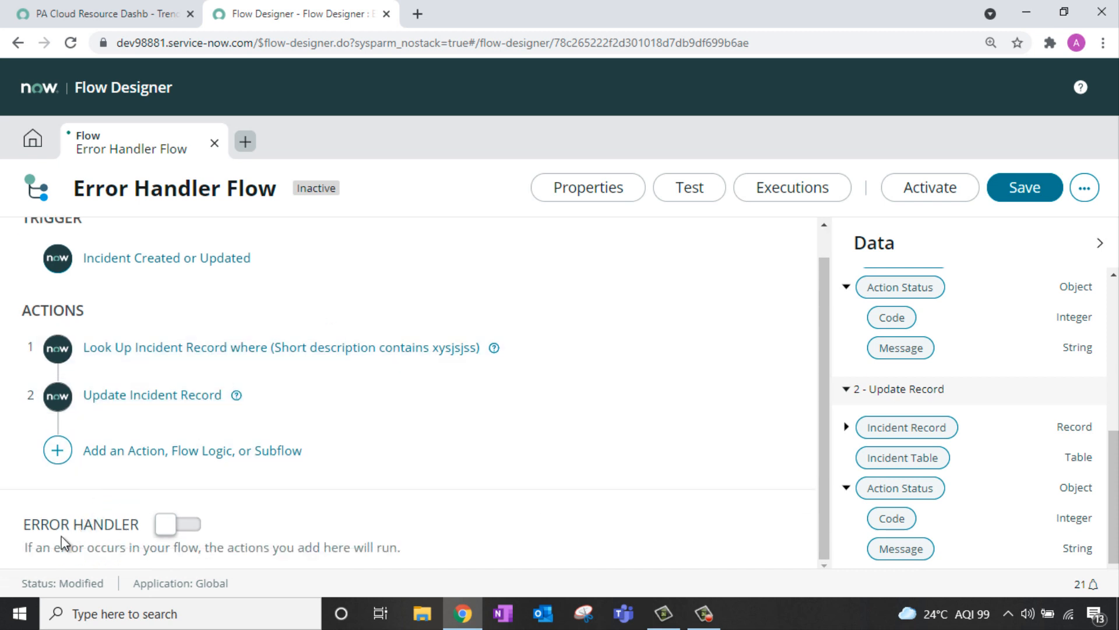
pyautogui.click(186, 521)
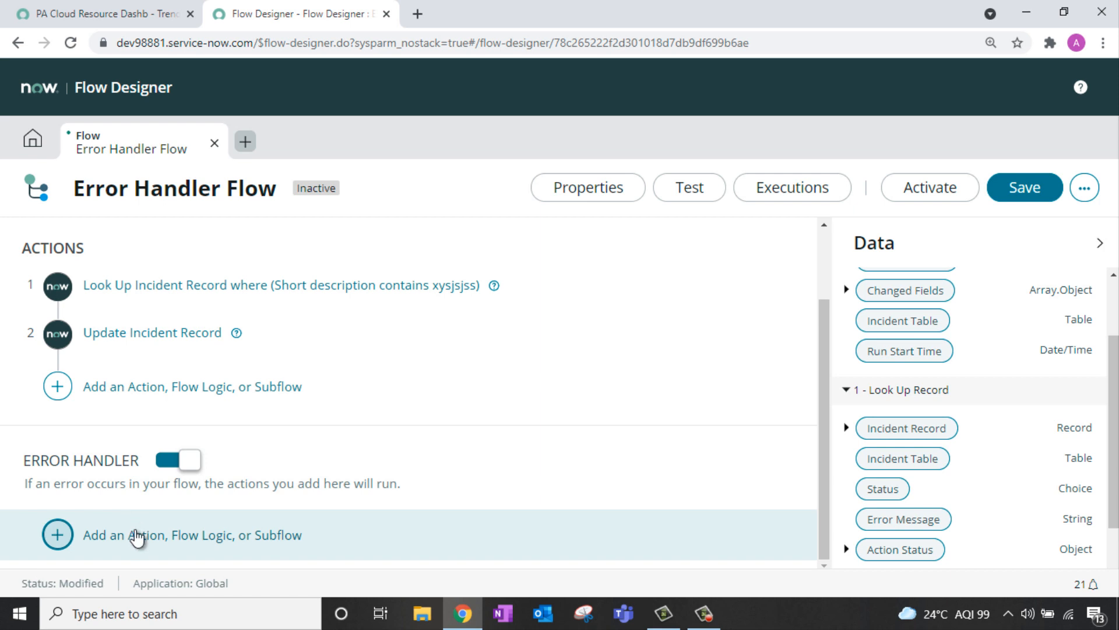
# Step: Add an If flow-logic block inside the error handler
pyautogui.click(114, 531)
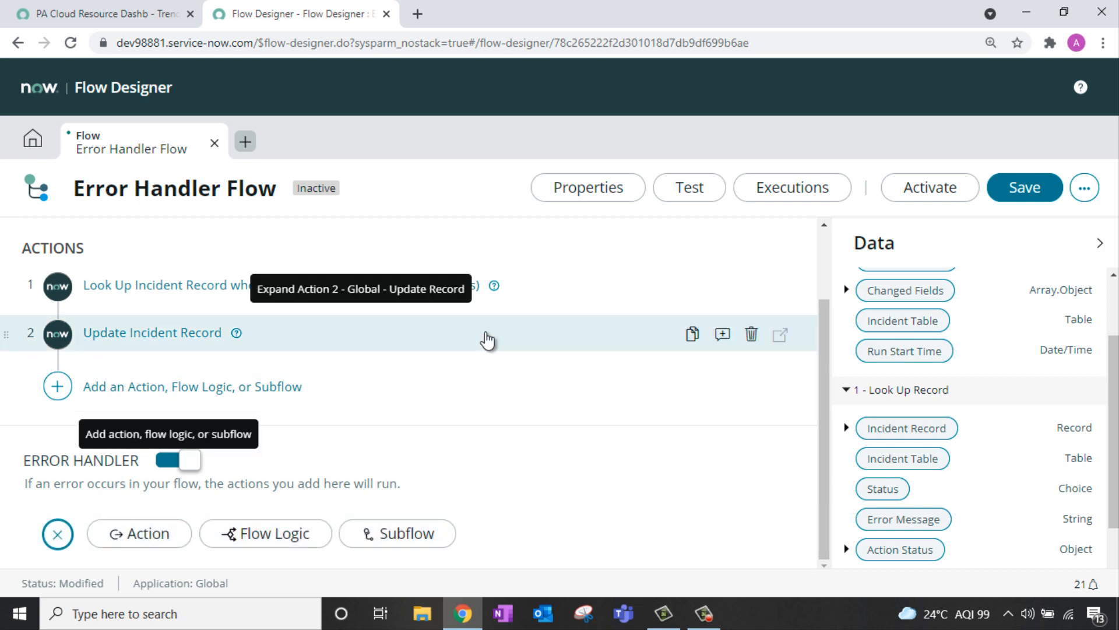
pyautogui.click(129, 542)
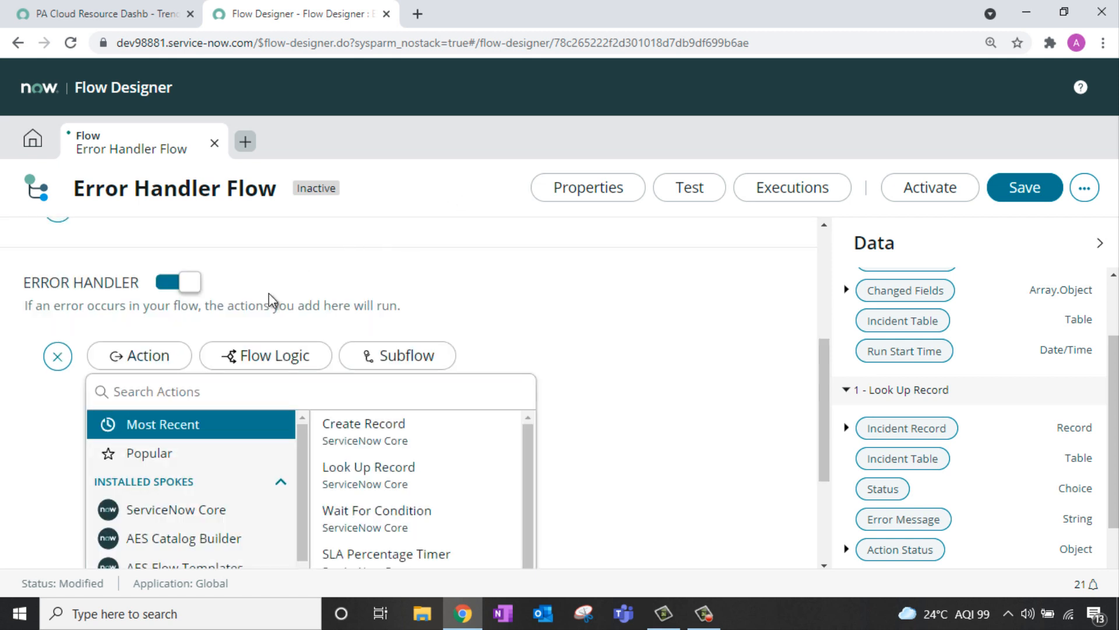
pyautogui.click(264, 358)
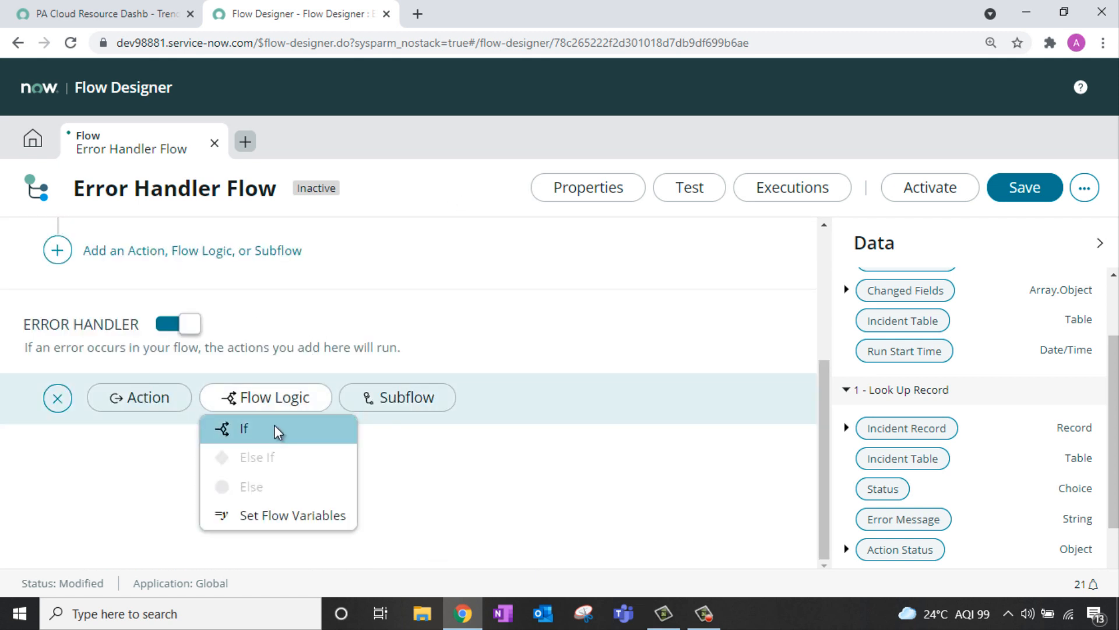
pyautogui.click(275, 430)
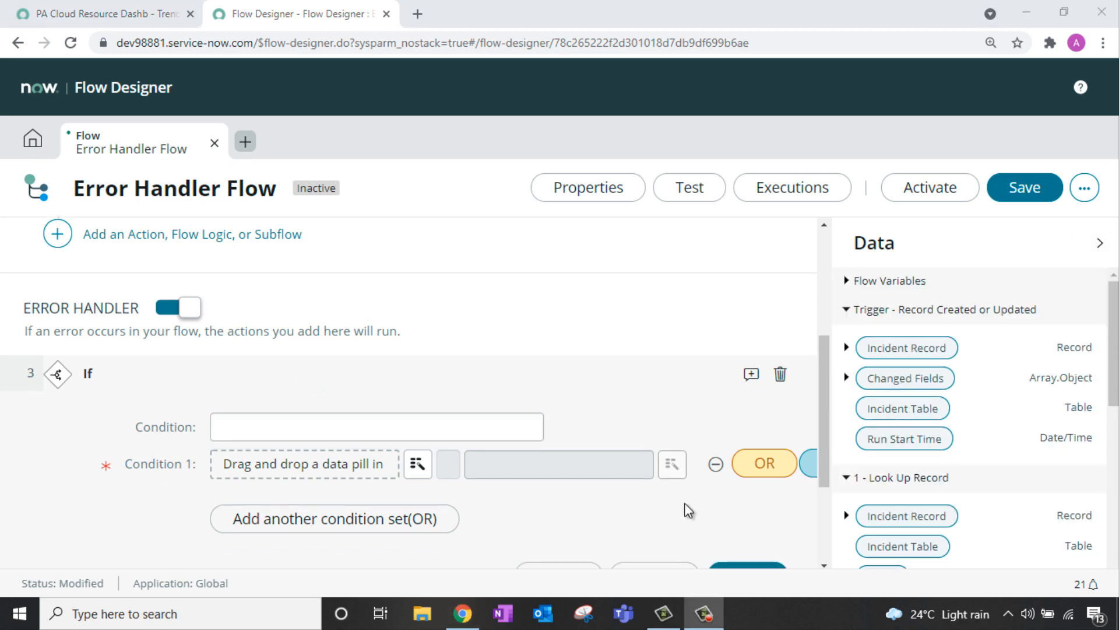
# Step: Make the If check Error Status Code is 1 and label it 'If Error has occured'
pyautogui.scroll(4, 631, 403)
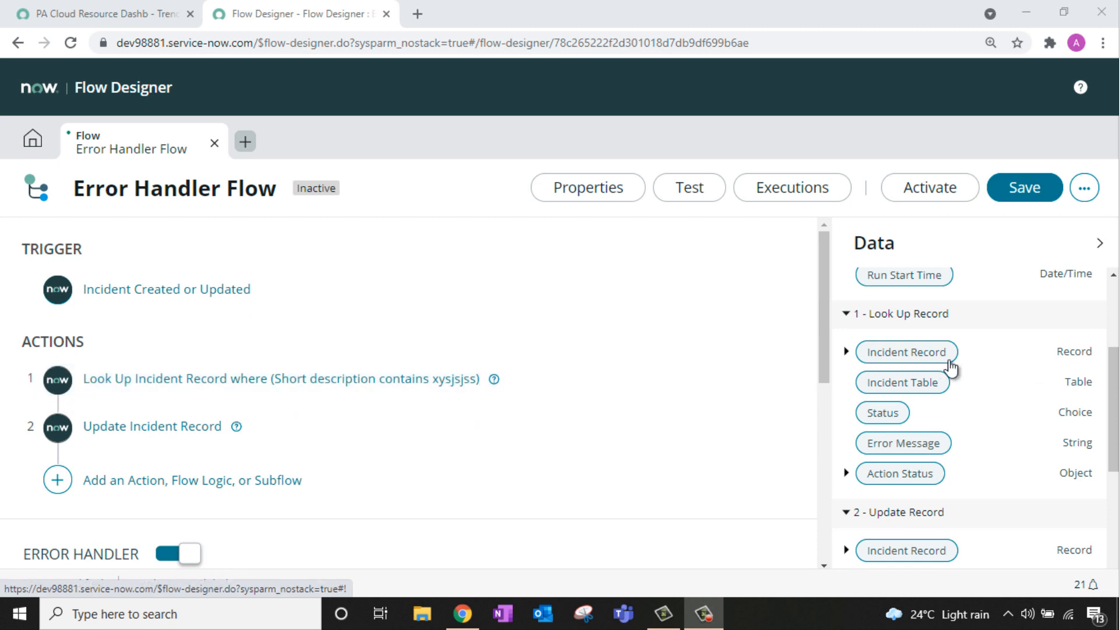
pyautogui.scroll(-3, 989, 371)
pyautogui.scroll(-1, 990, 371)
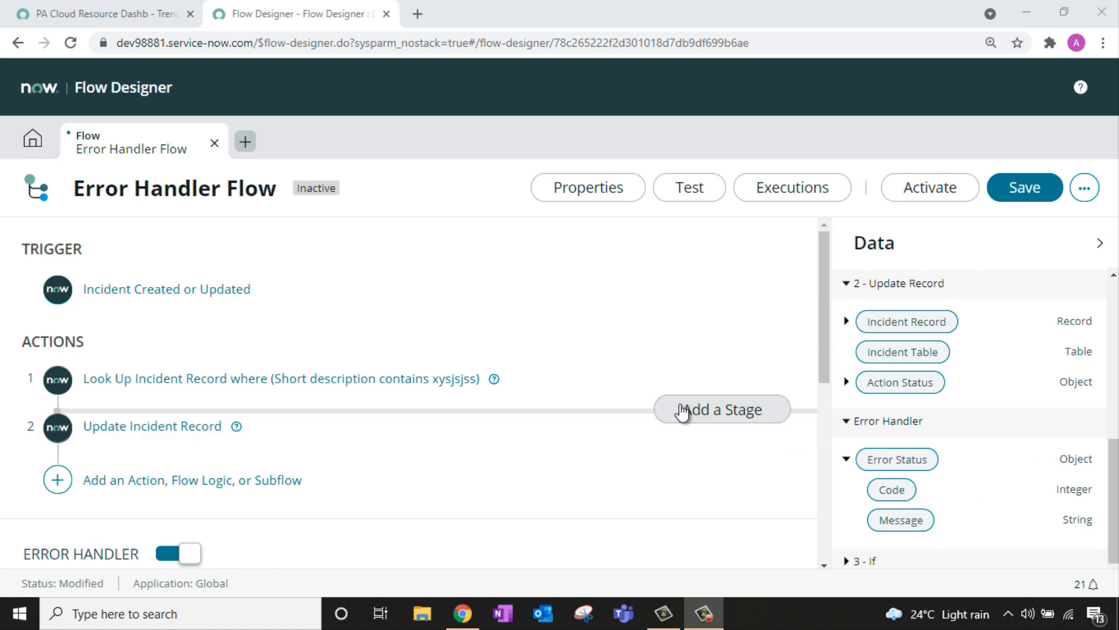
pyautogui.scroll(-5, 682, 414)
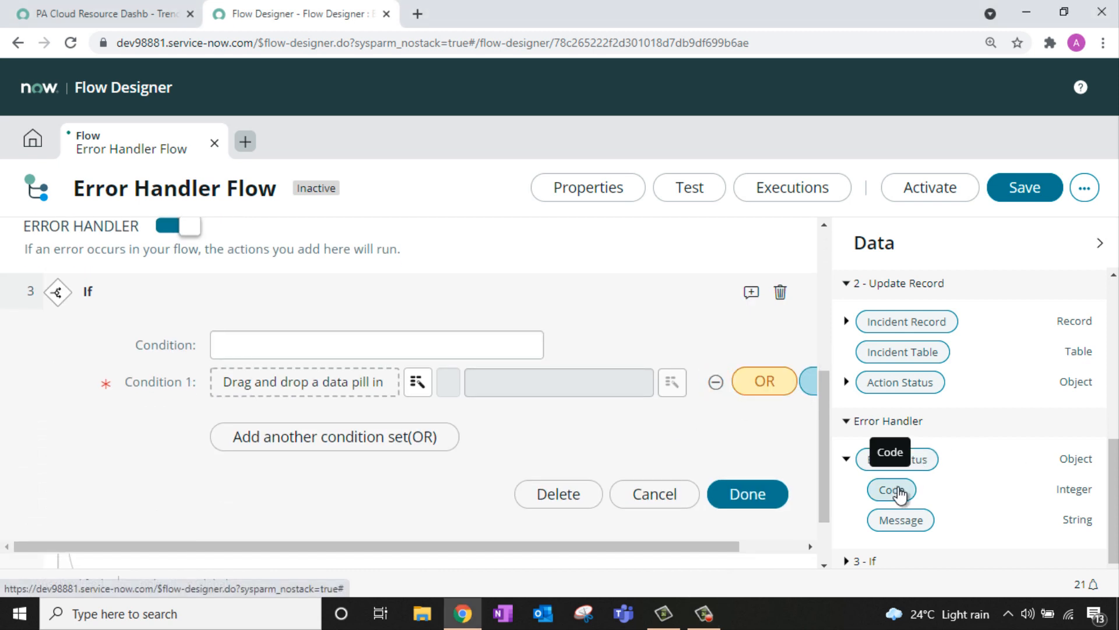
pyautogui.moveTo(896, 493); pyautogui.dragTo(337, 392)
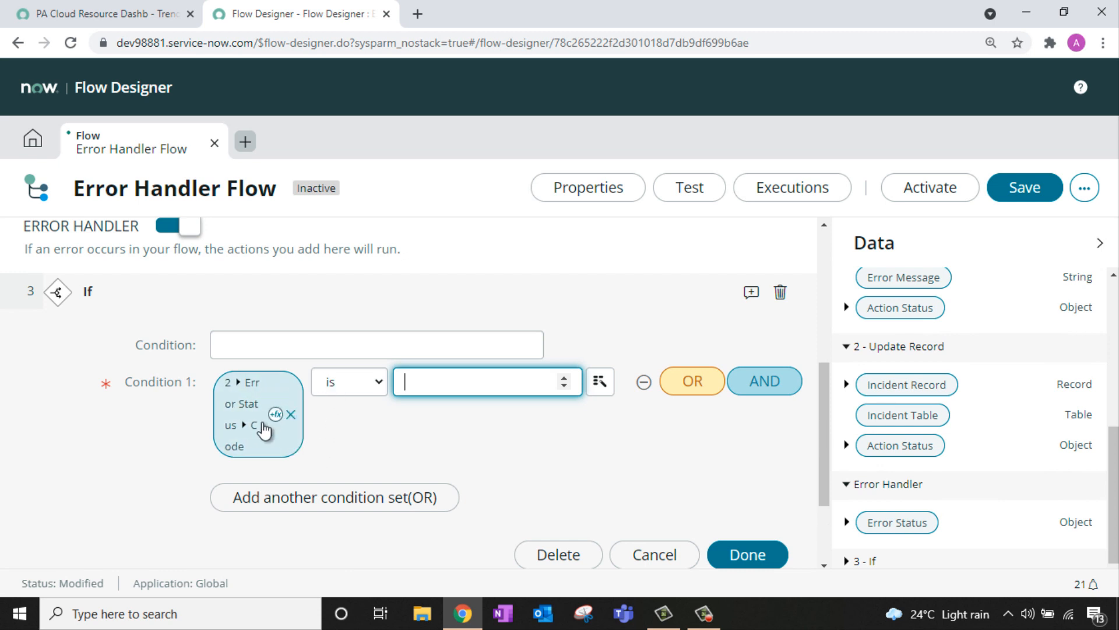
pyautogui.click(450, 349)
pyautogui.write('If Error has occured')
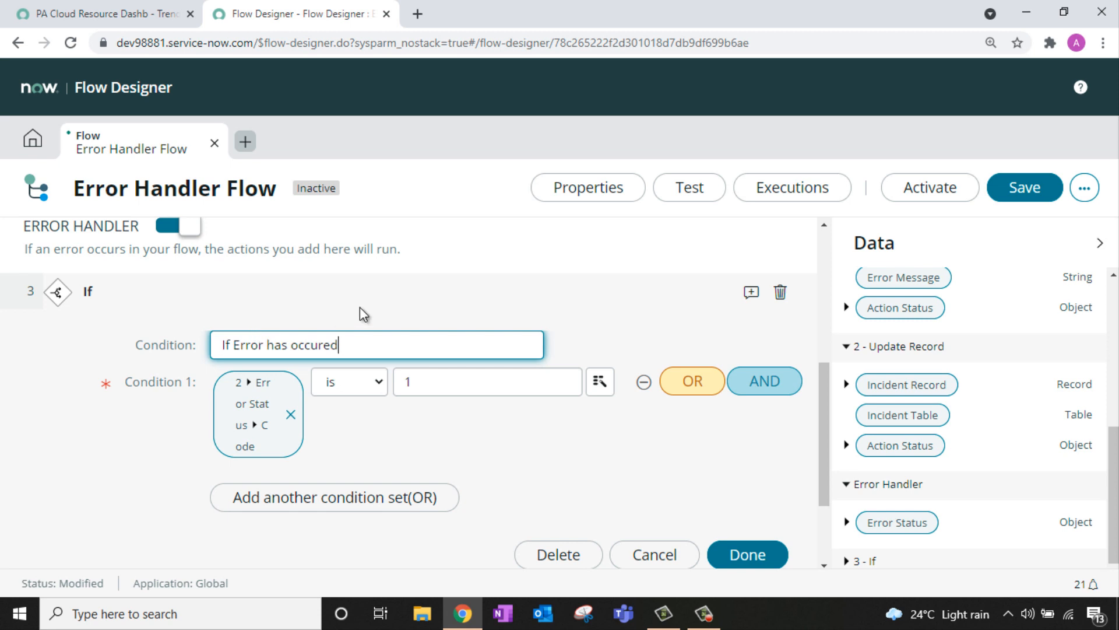
pyautogui.click(744, 557)
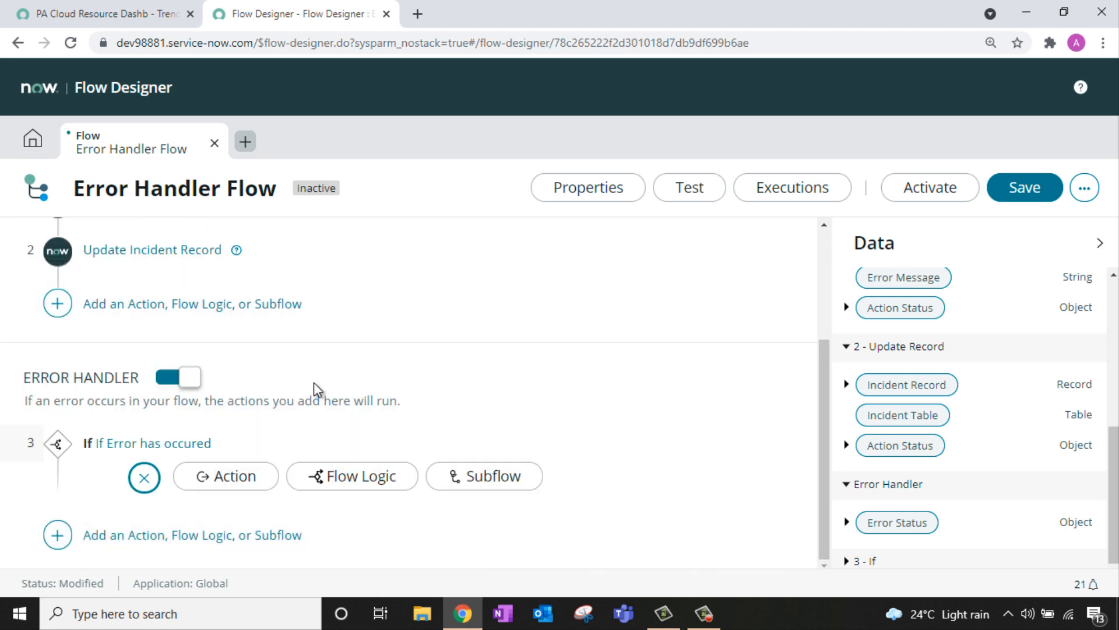
# Step: Add an Error-level Log with message 'Error within Error Handler Flow -' plus Error Status Message
pyautogui.click(216, 481)
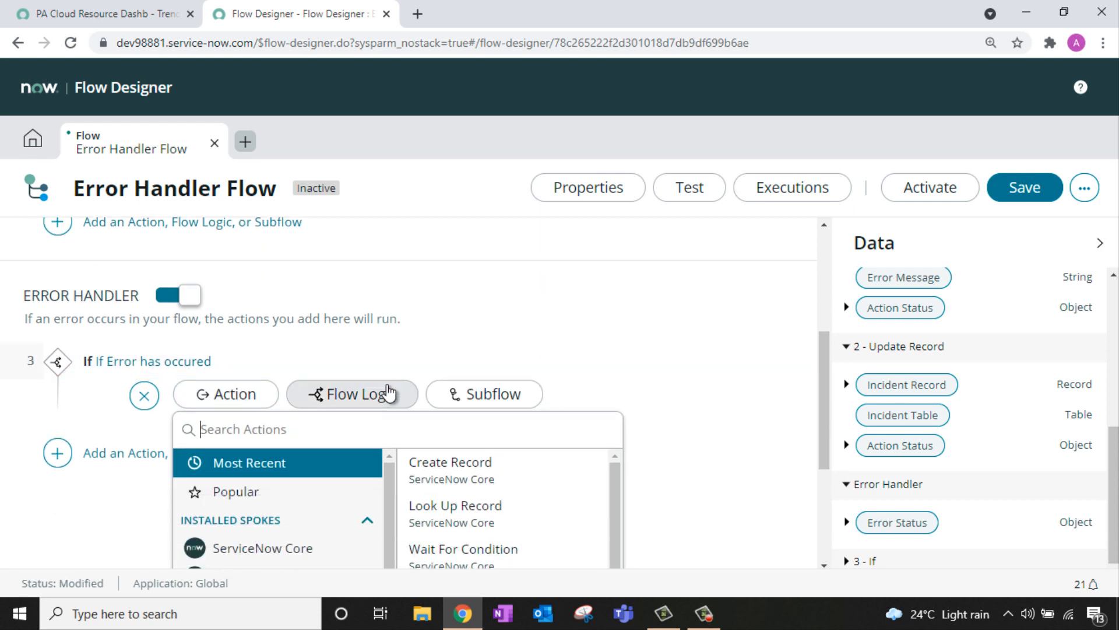
pyautogui.write('log')
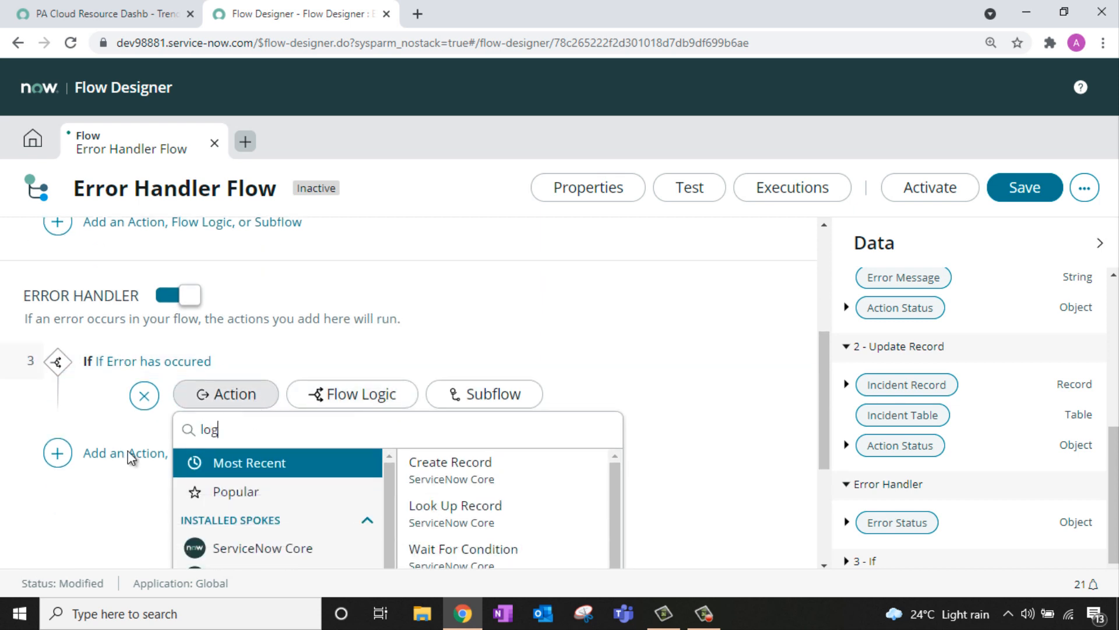
pyautogui.click(461, 467)
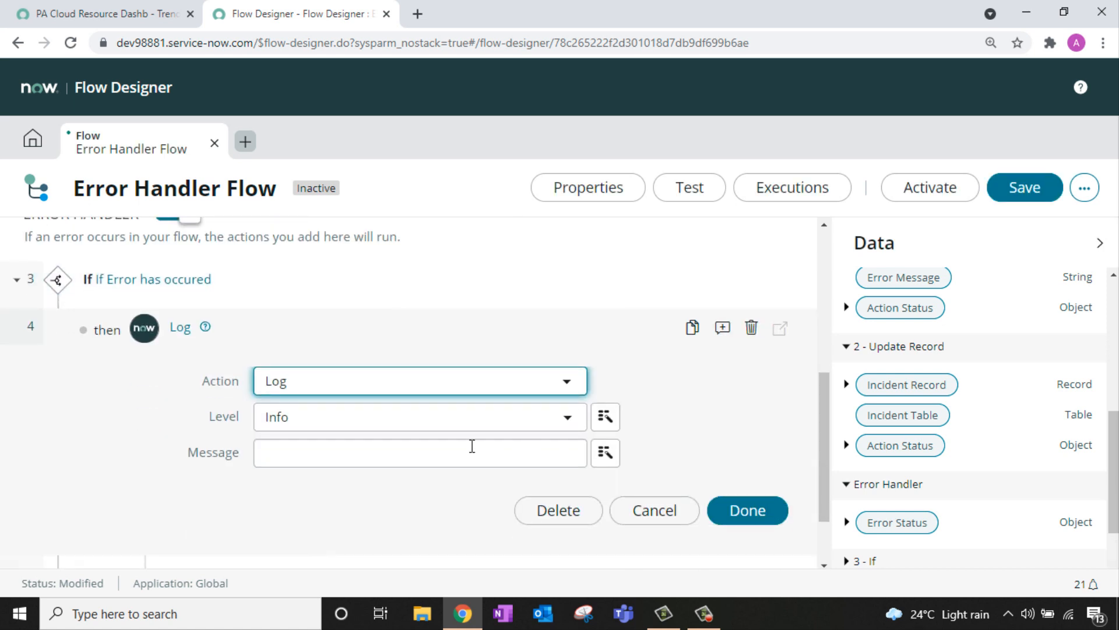
pyautogui.click(457, 422)
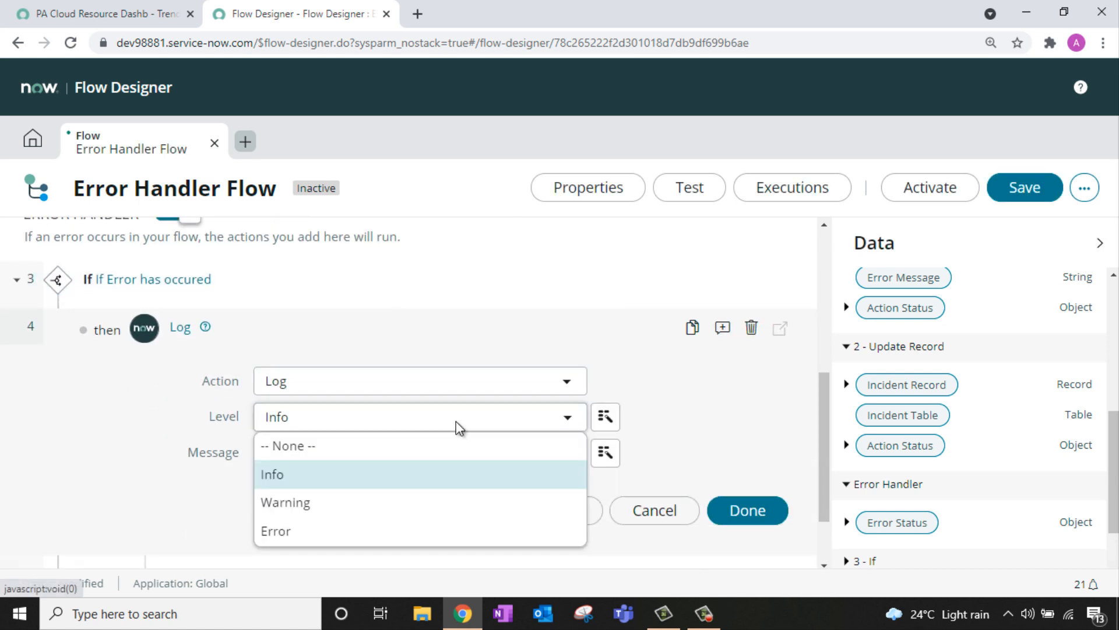
pyautogui.click(486, 529)
pyautogui.click(412, 443)
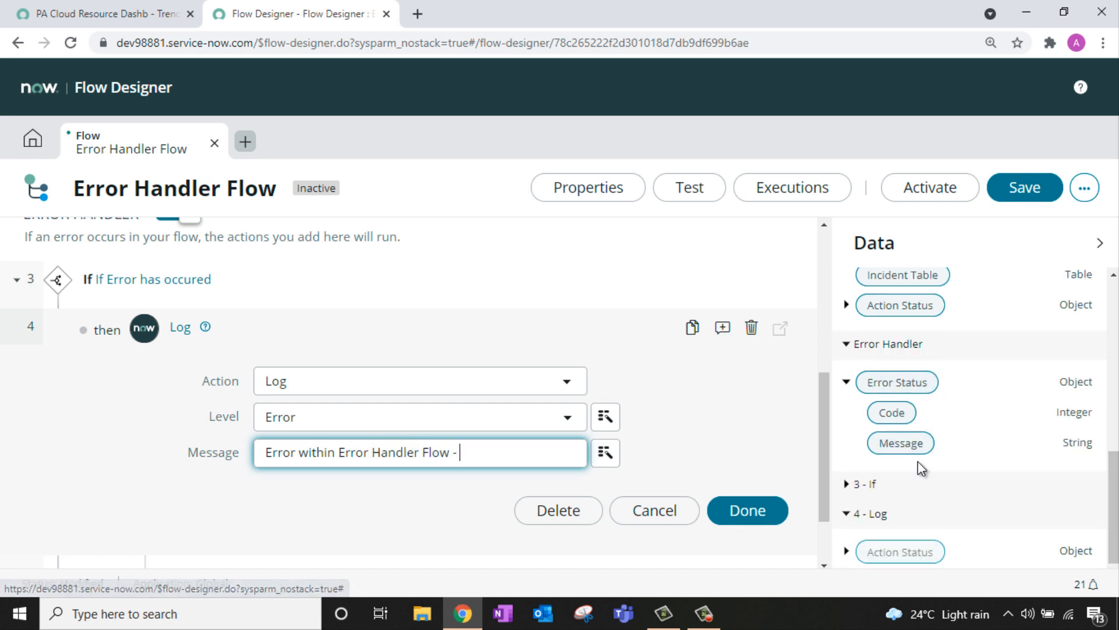
pyautogui.moveTo(913, 452); pyautogui.dragTo(507, 454)
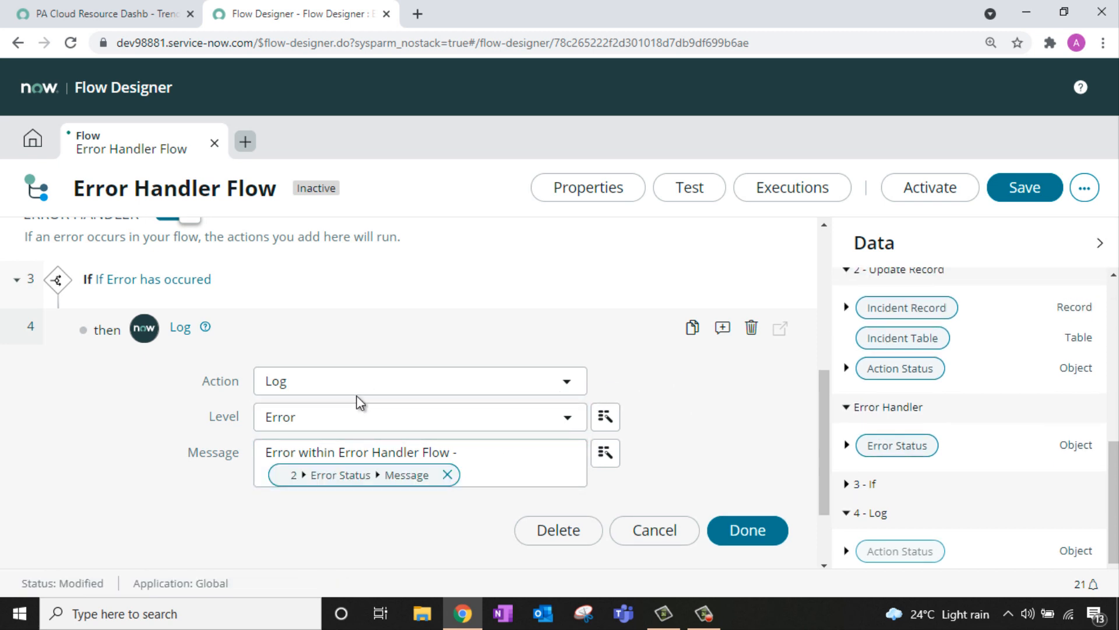
pyautogui.click(757, 538)
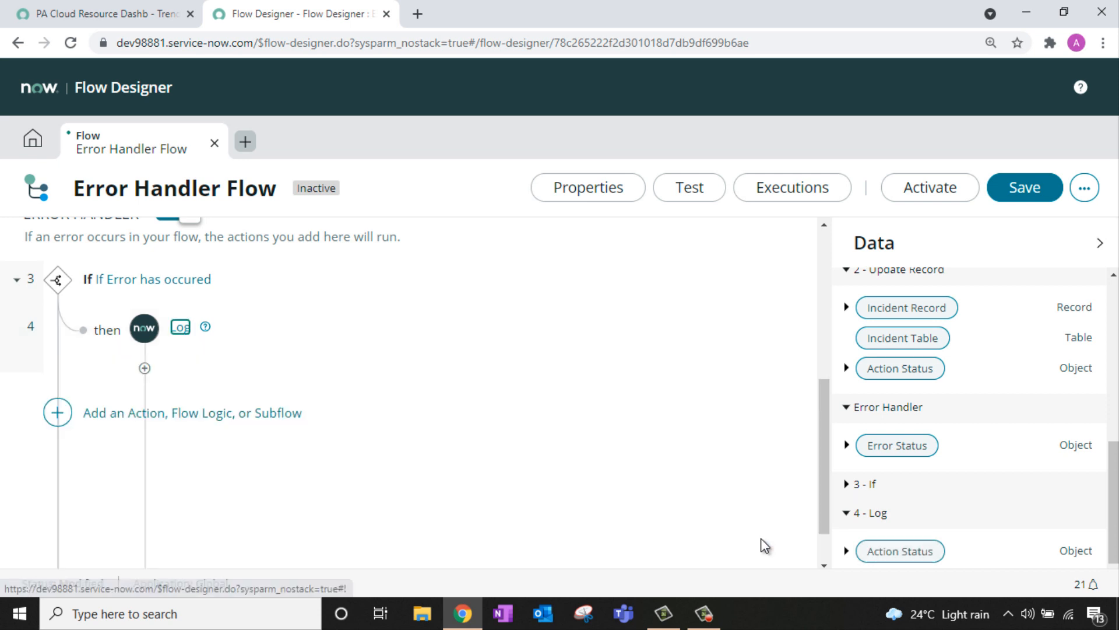
pyautogui.scroll(2, 61, 355)
pyautogui.click(144, 491)
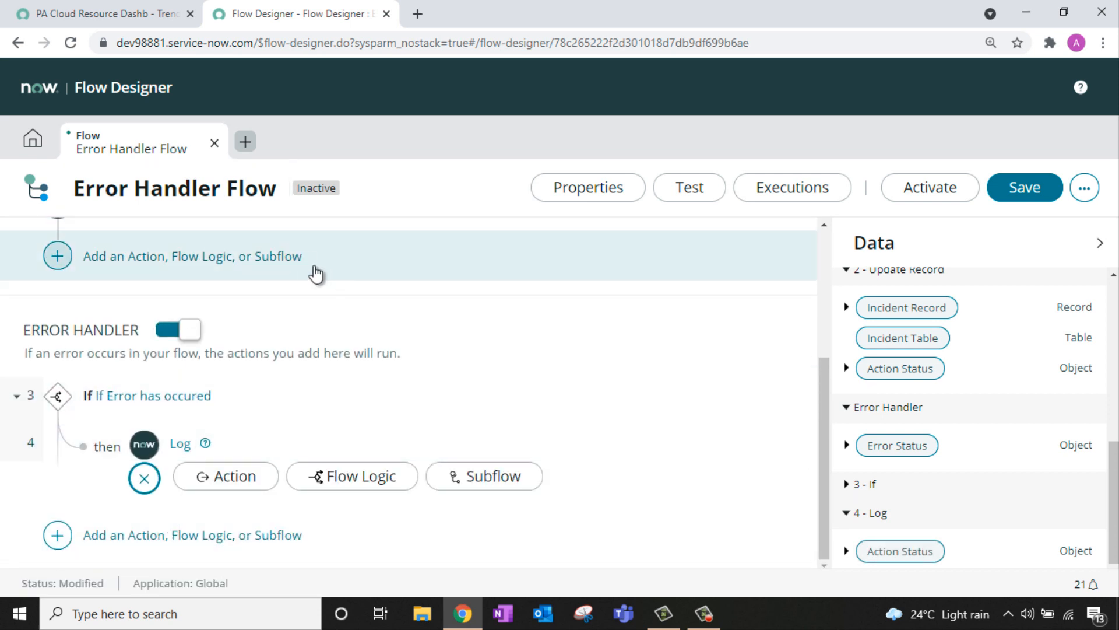
# Step: Add a Send Email action after the Log, addressed to the admin's e-mail address
pyautogui.click(206, 487)
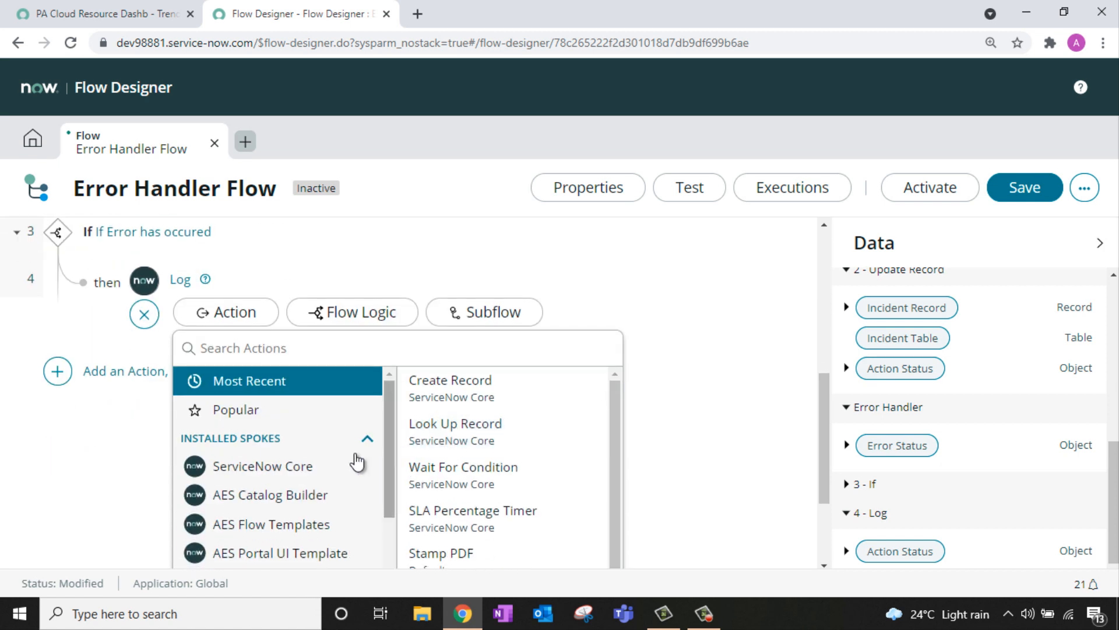
pyautogui.click(295, 475)
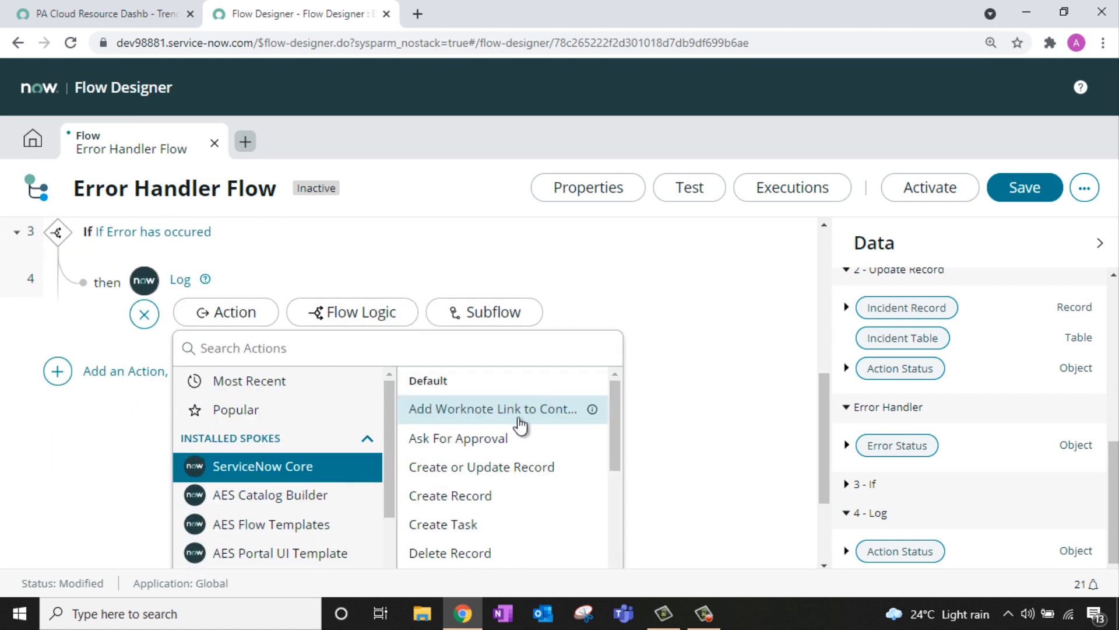
pyautogui.scroll(-3, 519, 461)
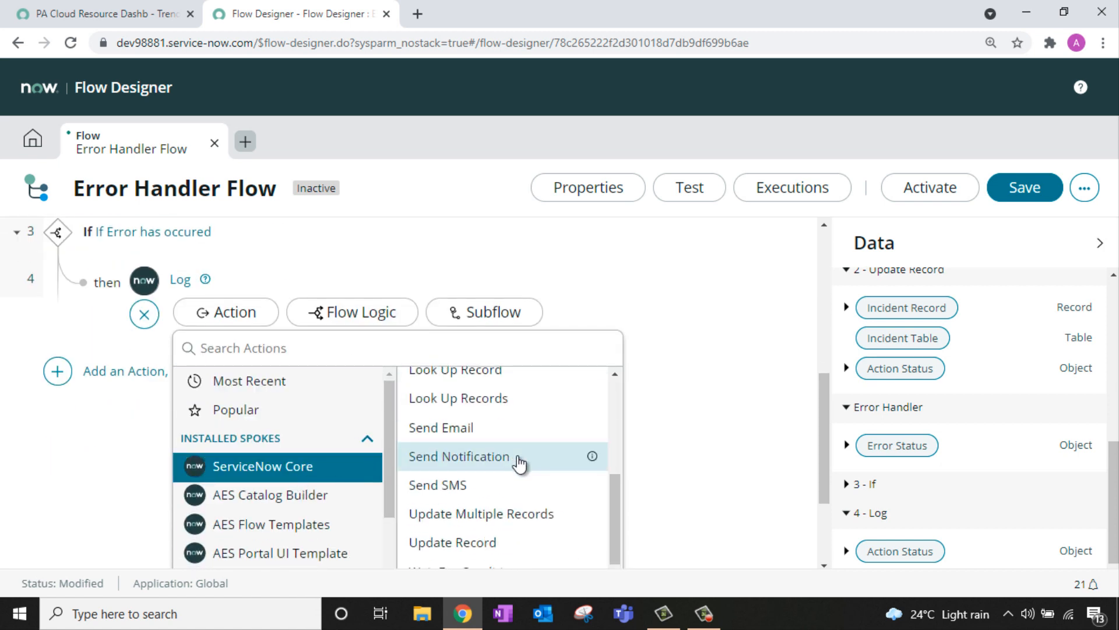
pyautogui.click(491, 429)
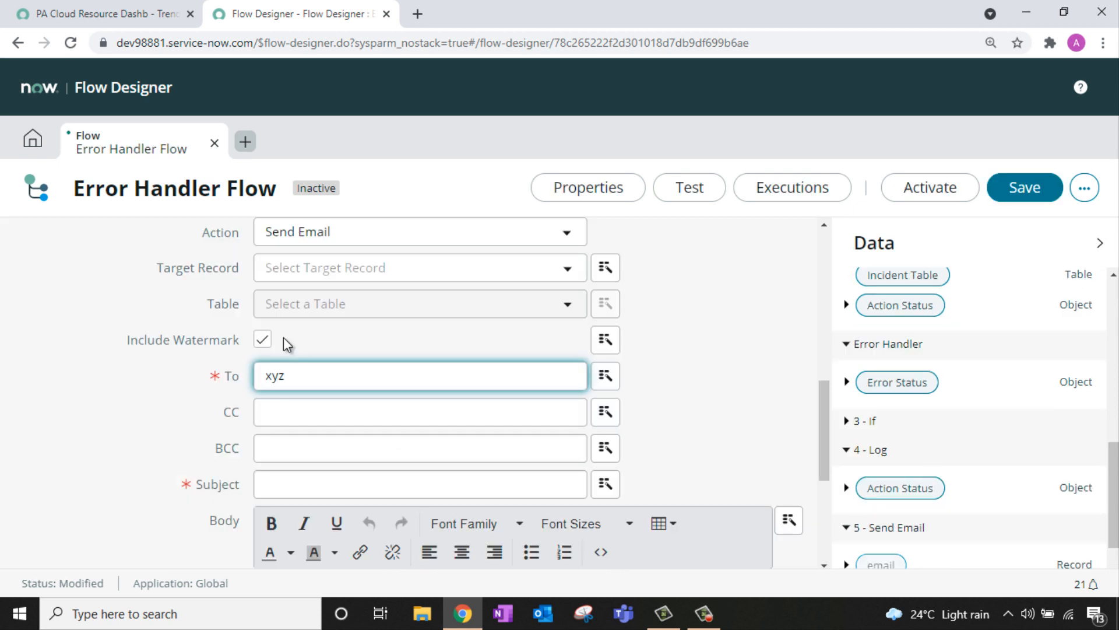
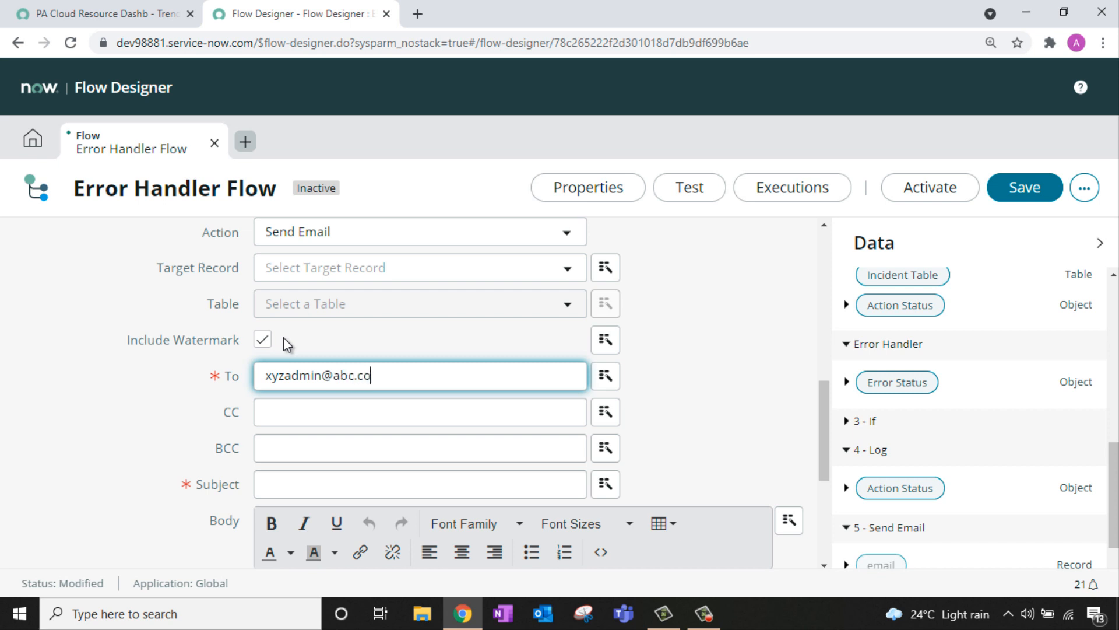
# Step: Set the subject 'Error with flow - Error Handler Flow' and put Error Status Message in the body
pyautogui.scroll(-2, 286, 348)
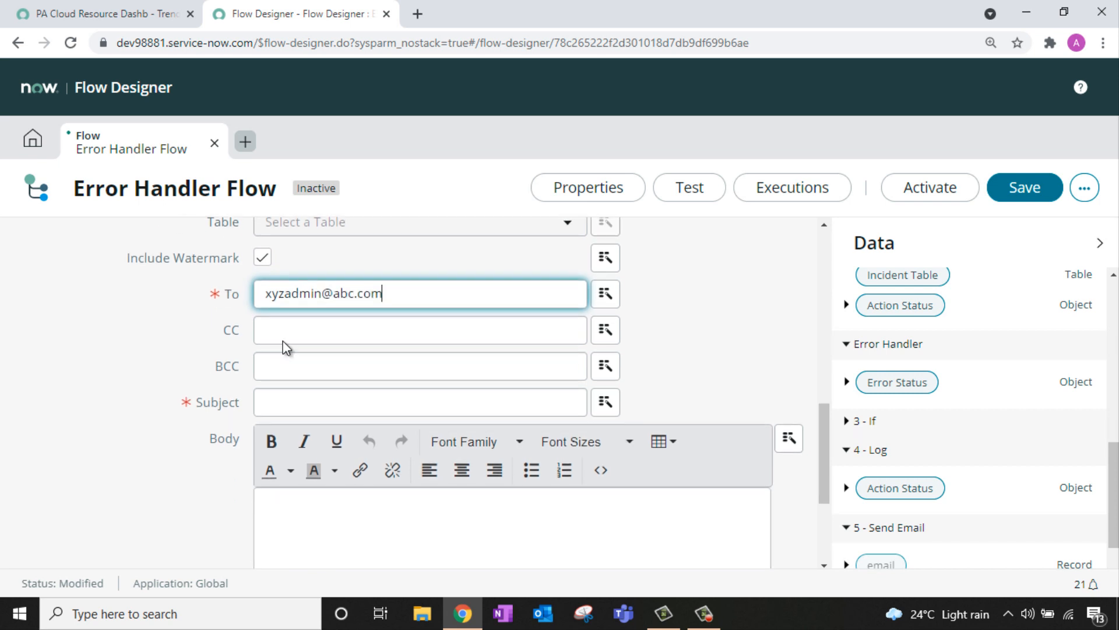
pyautogui.click(288, 393)
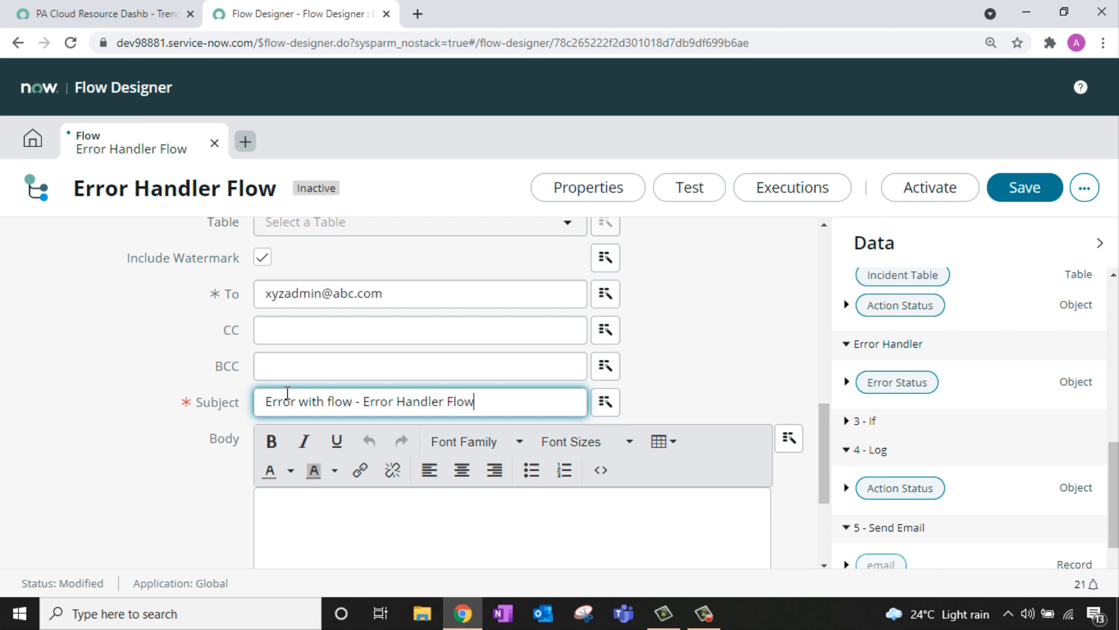
pyautogui.scroll(-2, 274, 466)
pyautogui.click(315, 444)
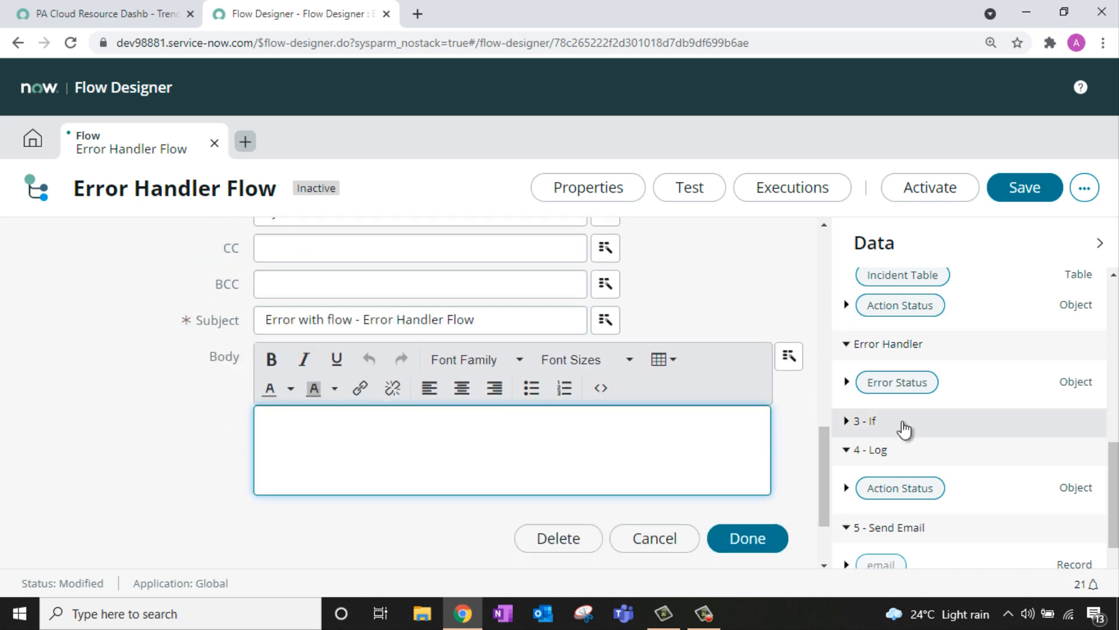
pyautogui.click(845, 383)
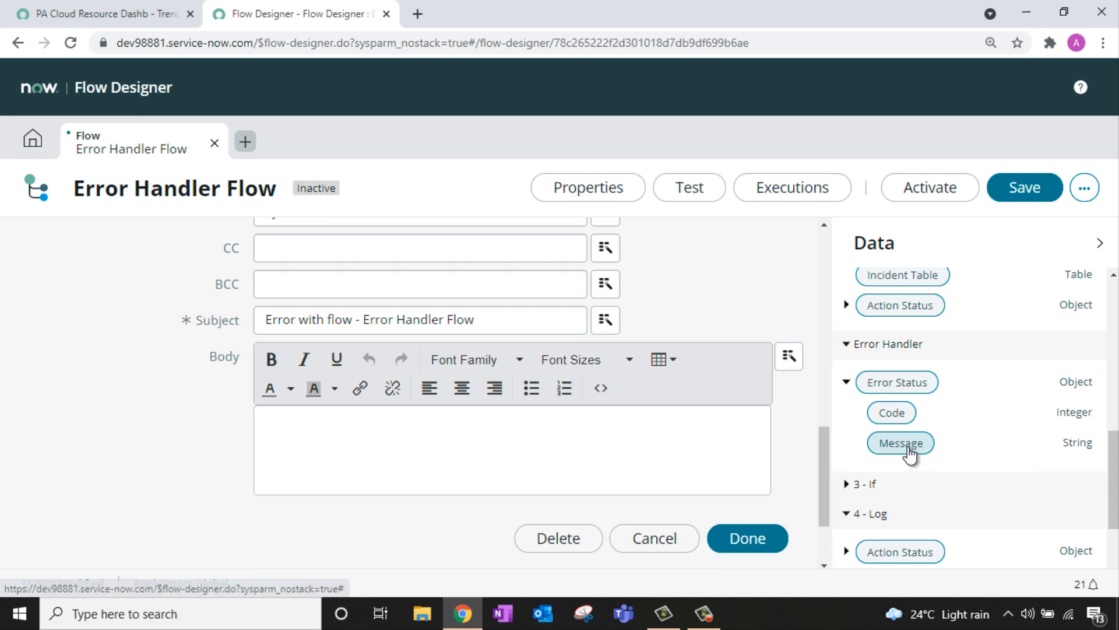
pyautogui.moveTo(907, 448); pyautogui.dragTo(695, 443)
pyautogui.scroll(-2, 749, 442)
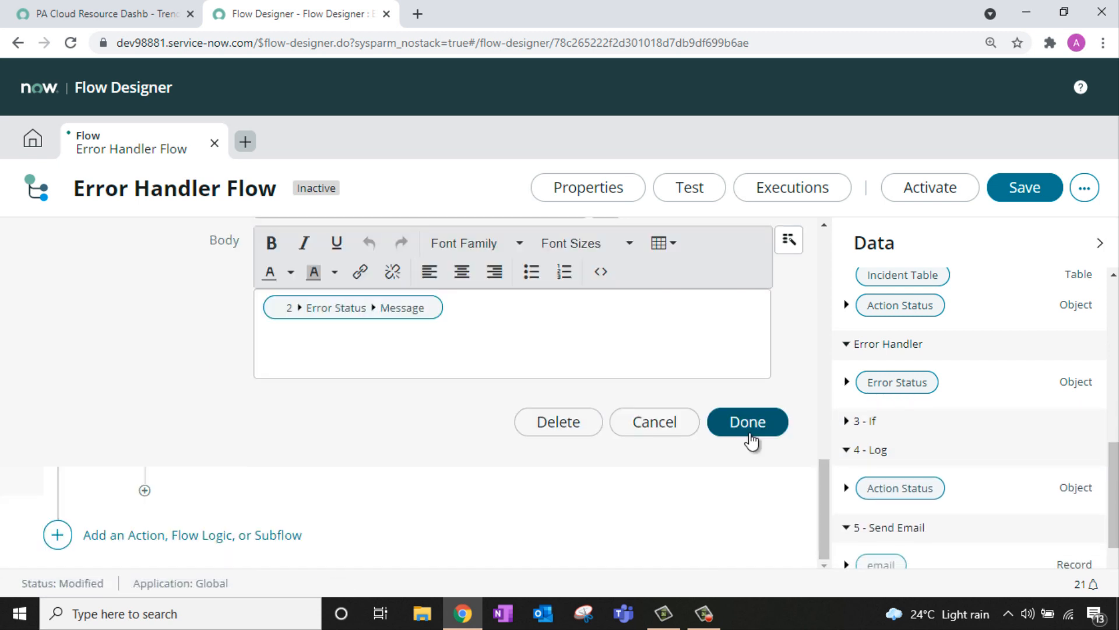
pyautogui.click(748, 422)
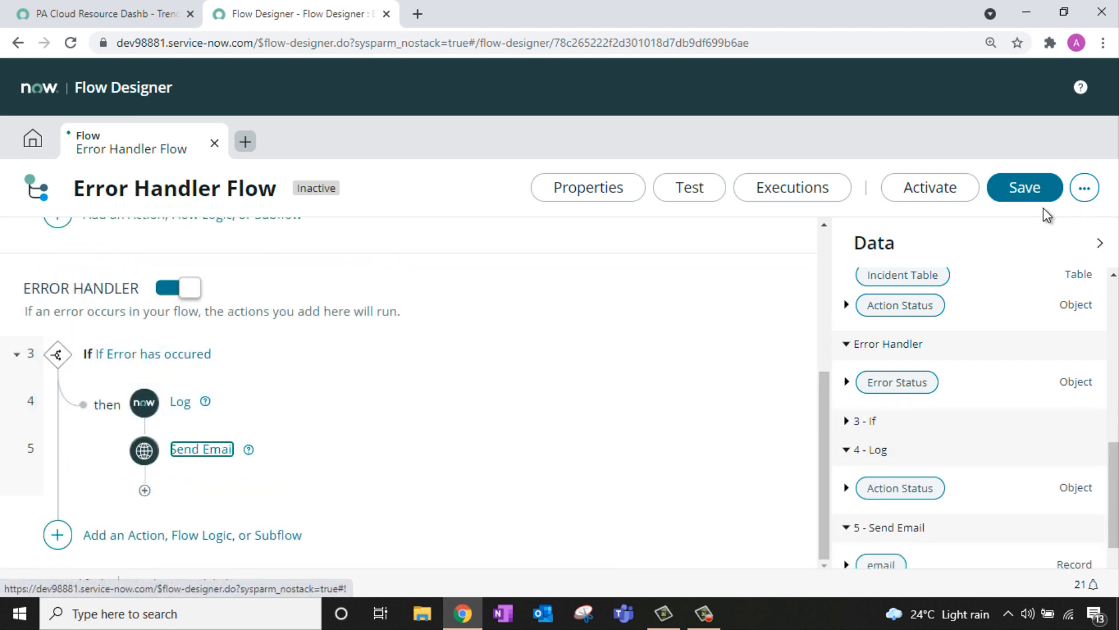
# Step: Save the flow, test-run it on an incident record, and open the execution details
pyautogui.click(1026, 192)
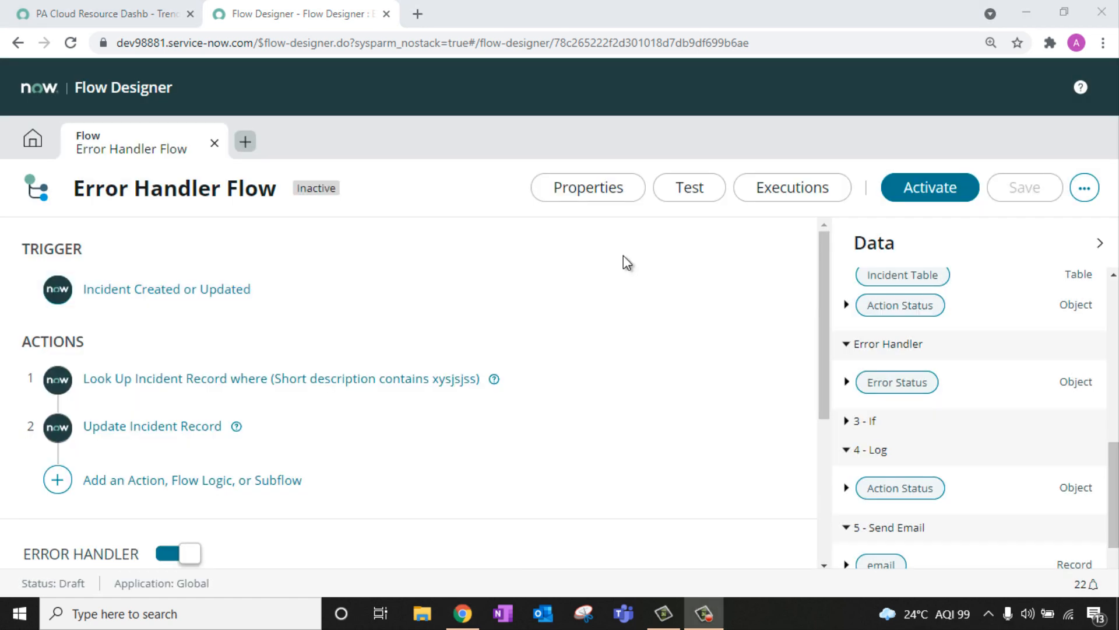
pyautogui.click(690, 196)
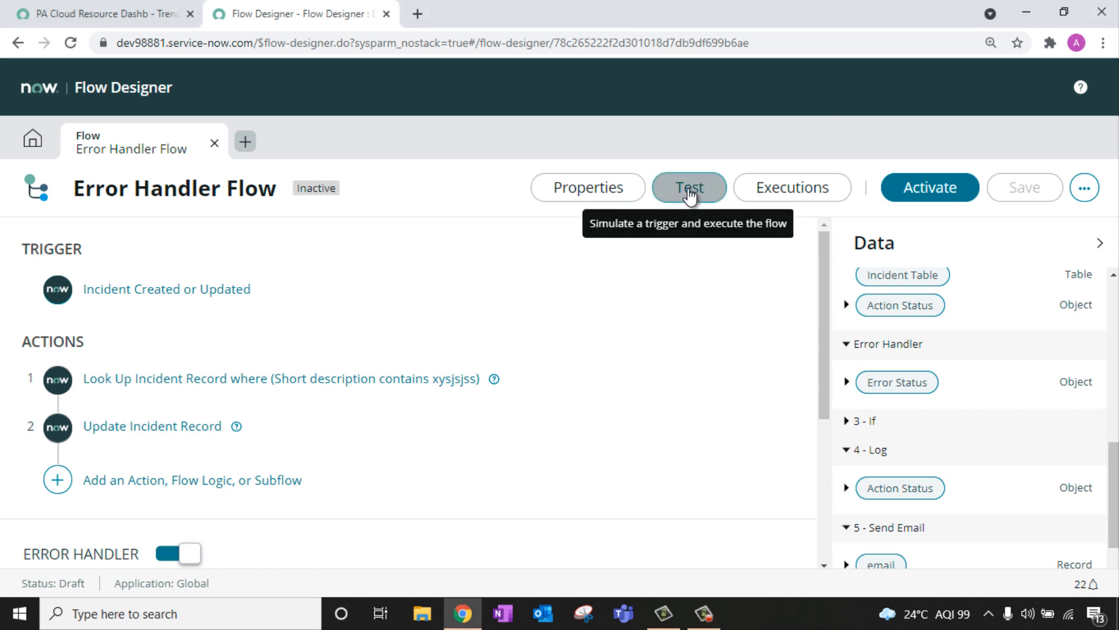
pyautogui.click(512, 257)
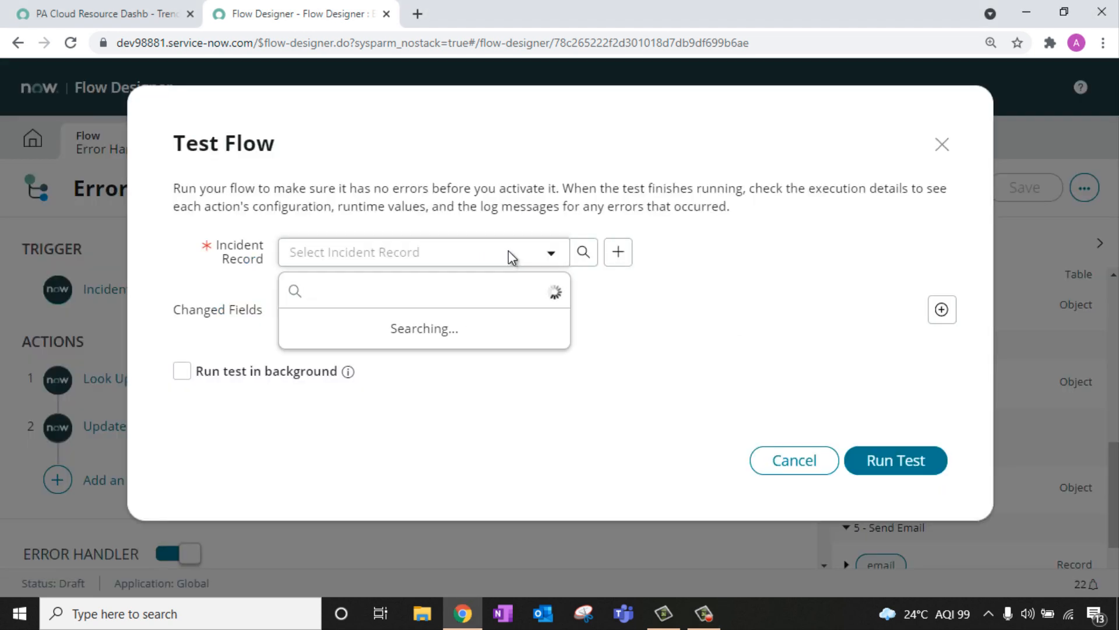
pyautogui.click(385, 323)
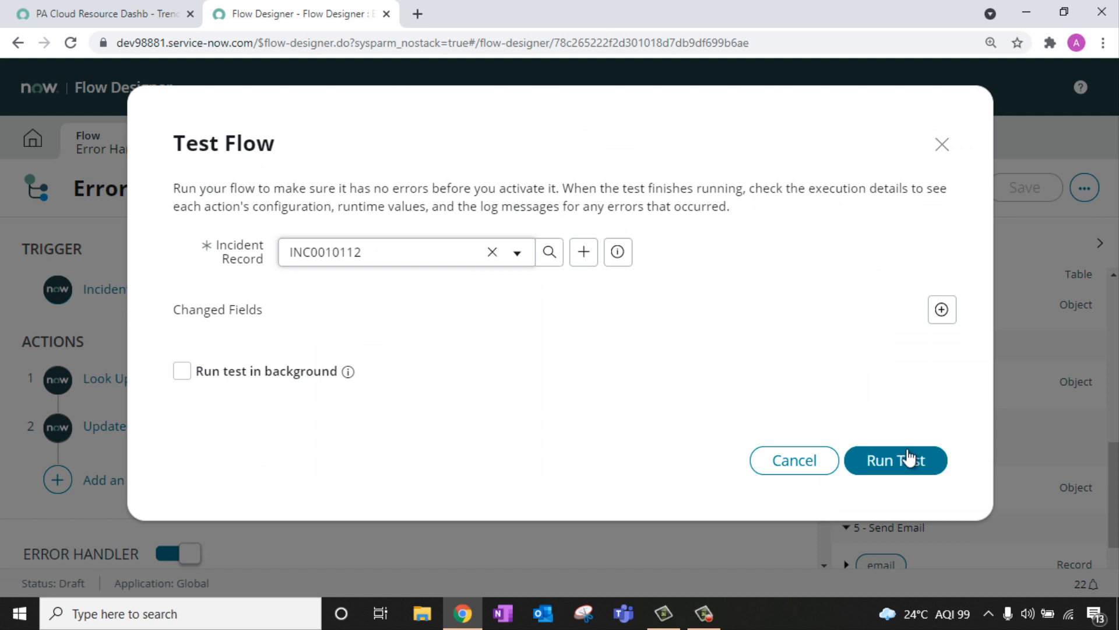
pyautogui.click(908, 466)
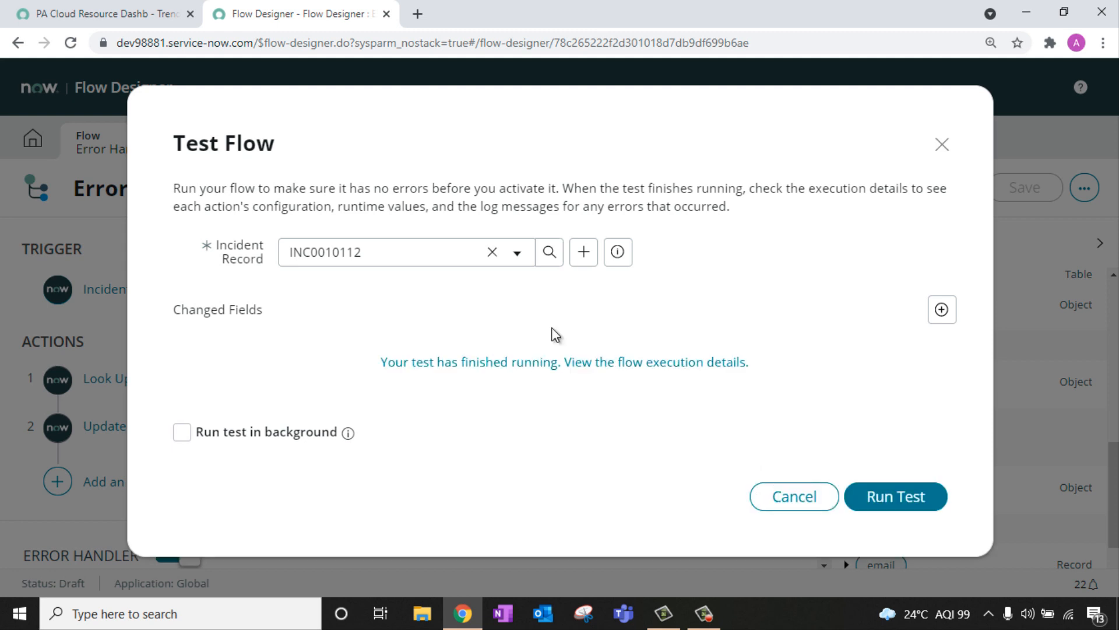
pyautogui.click(491, 364)
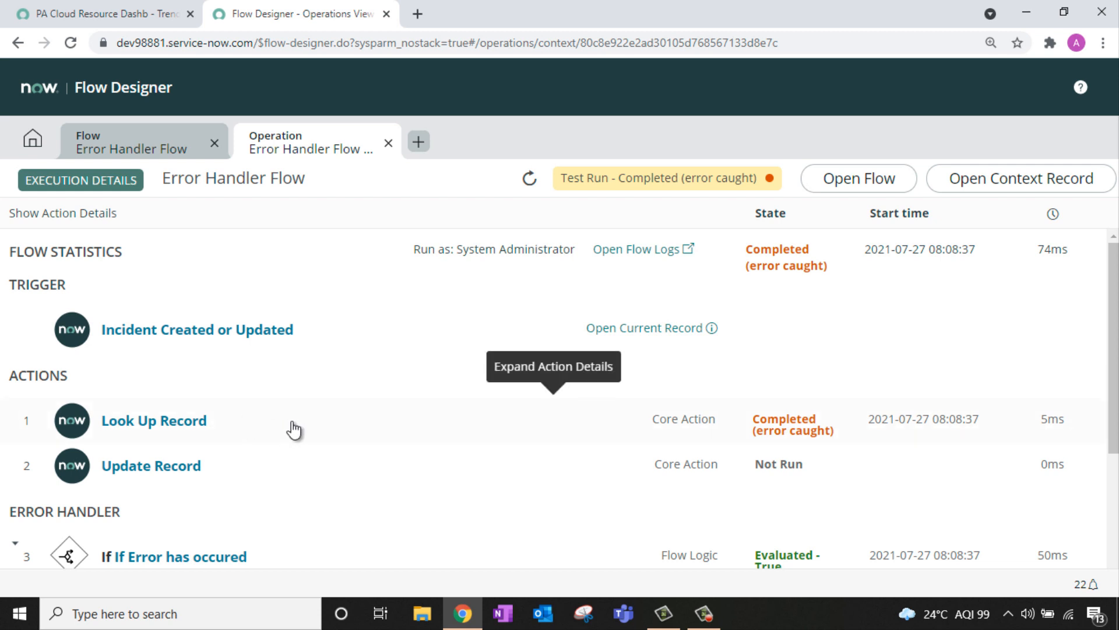
# Step: Inspect the Look Up Record step's full action status and its error code, then close the viewer
pyautogui.scroll(-1, 174, 343)
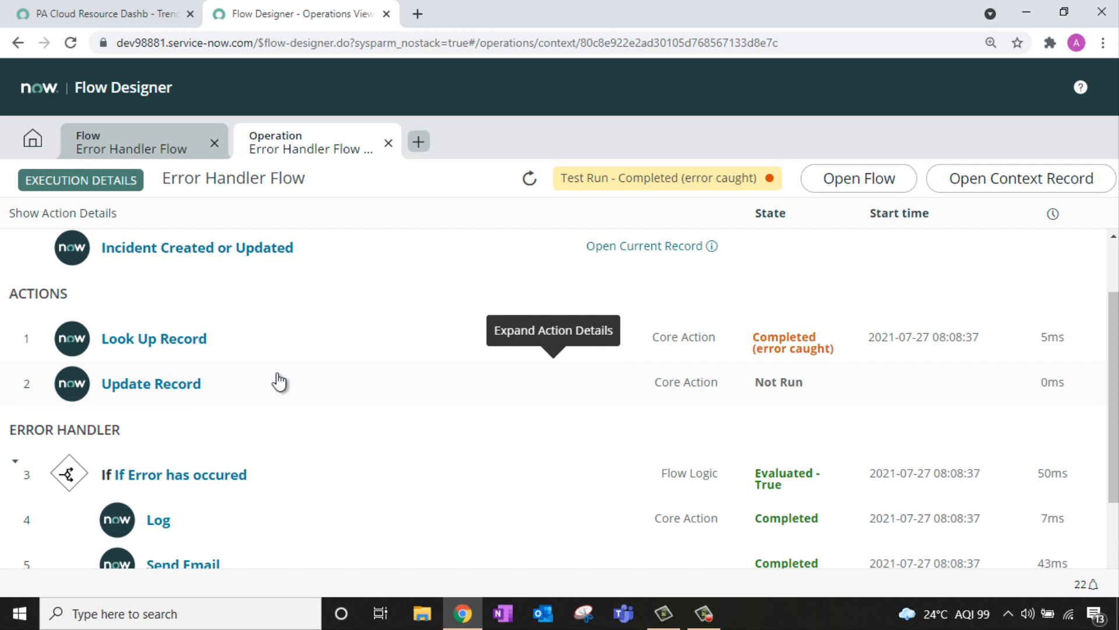
pyautogui.scroll(-1, 280, 379)
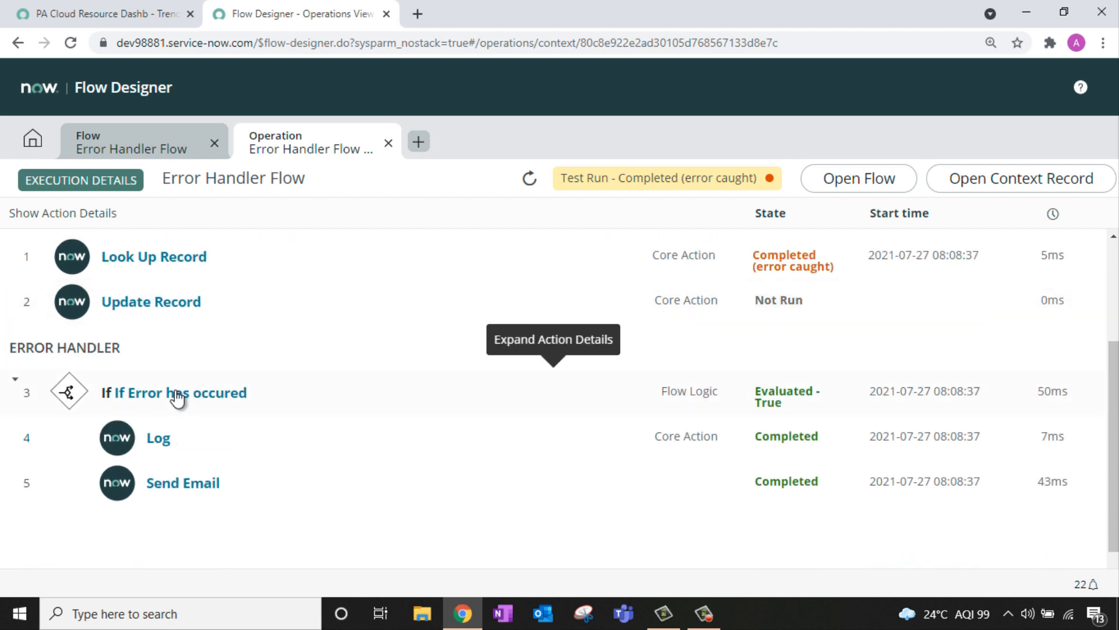
pyautogui.click(197, 269)
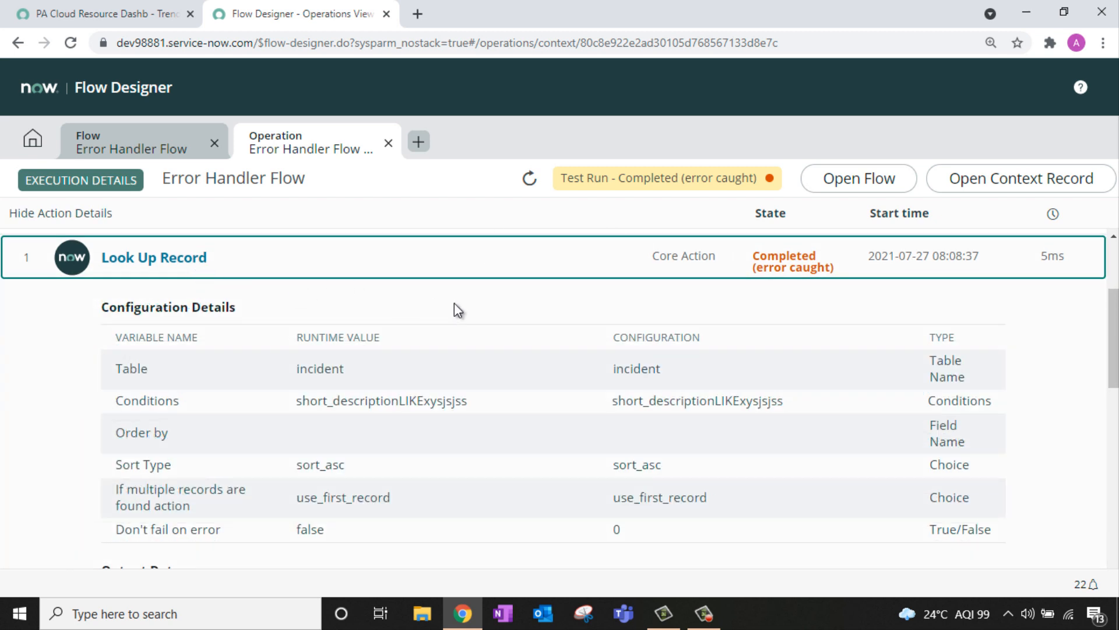
pyautogui.scroll(-2, 183, 414)
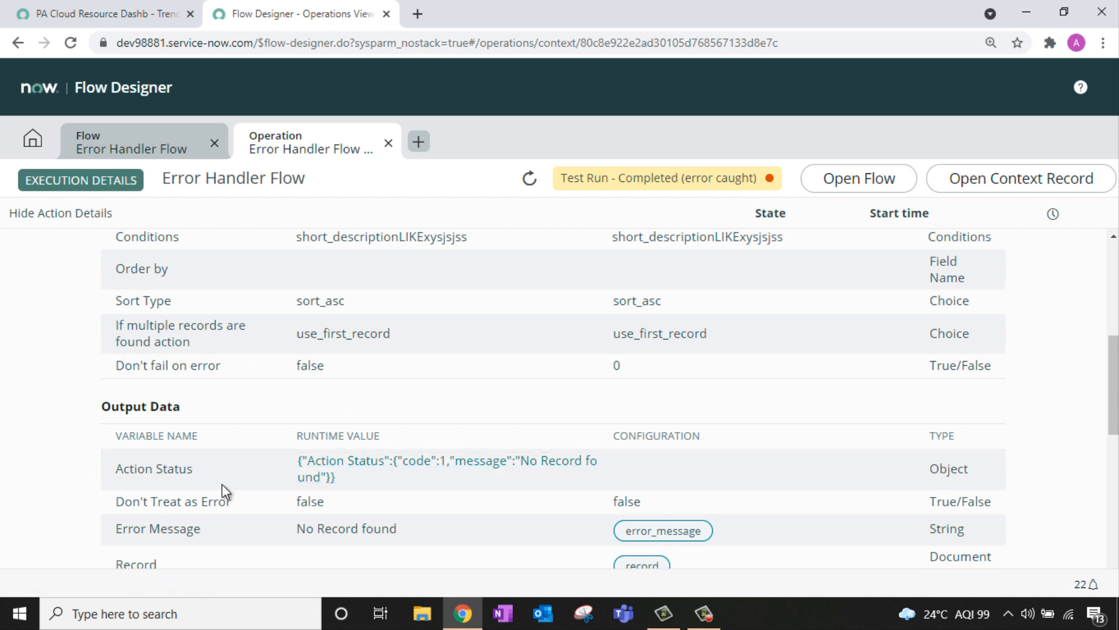
pyautogui.click(317, 474)
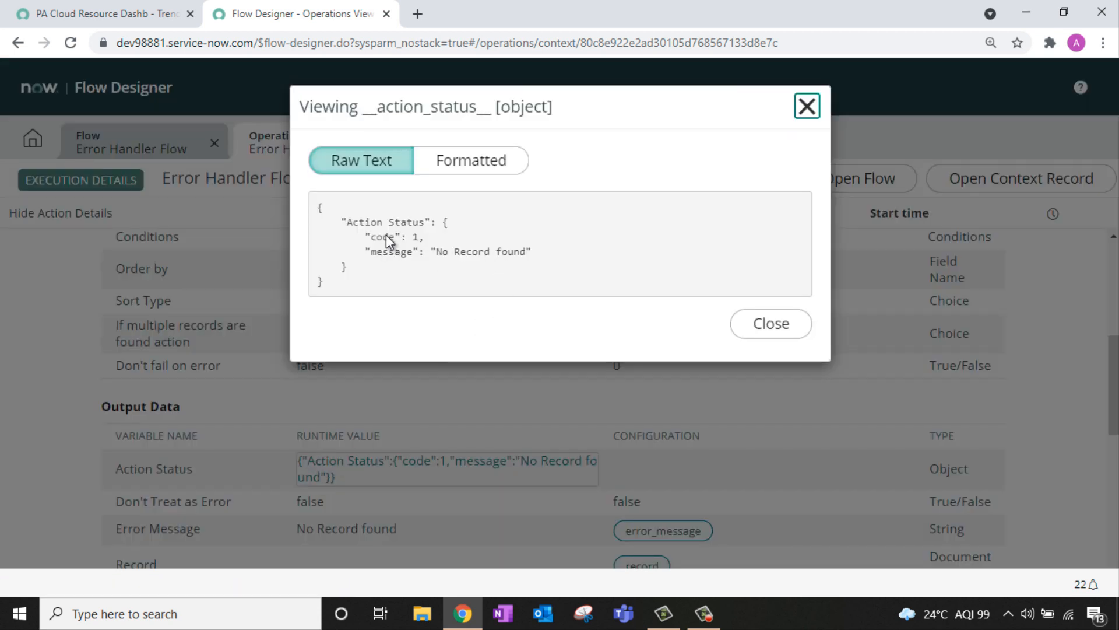
pyautogui.doubleClick(417, 237)
pyautogui.click(806, 106)
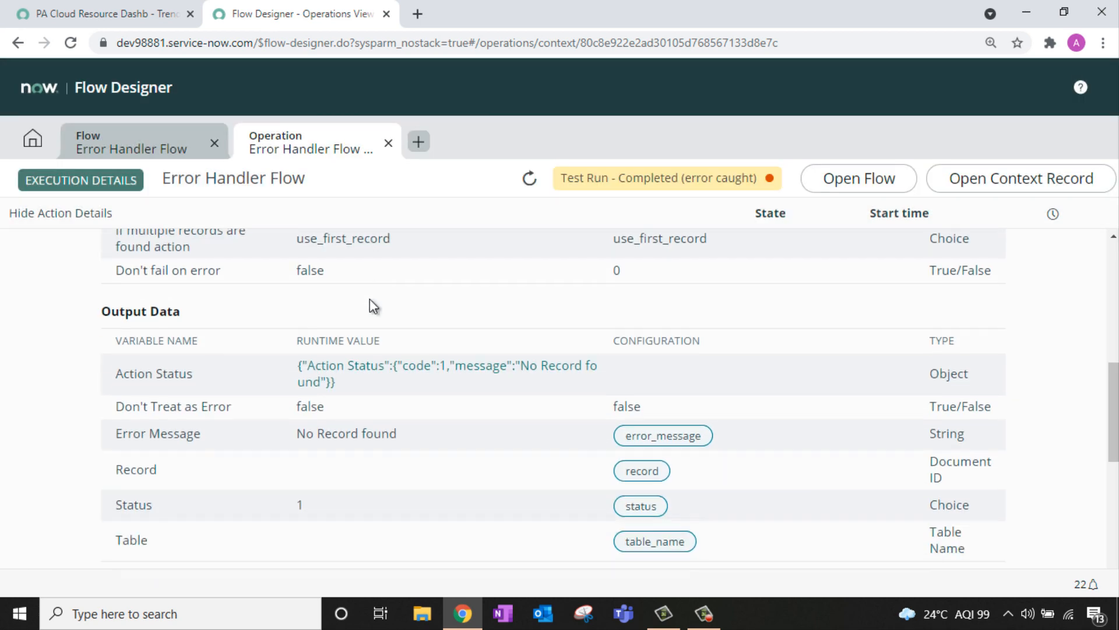
# Step: Expand the If Error has occured step, which evaluated 1=1 as True
pyautogui.scroll(-3, 379, 297)
pyautogui.scroll(-2, 385, 297)
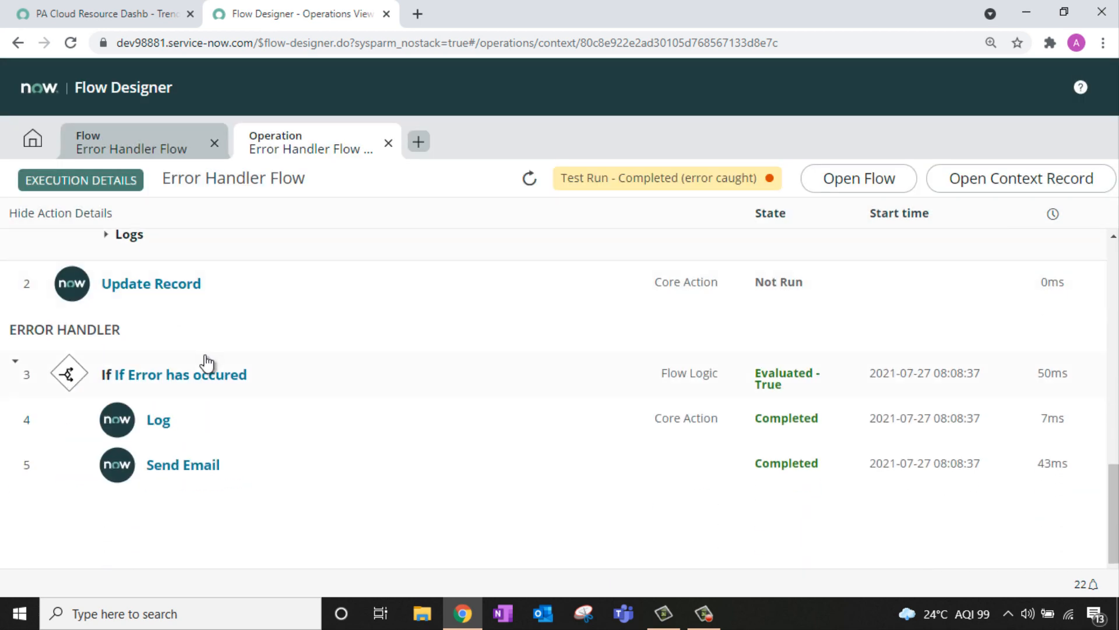
pyautogui.click(213, 382)
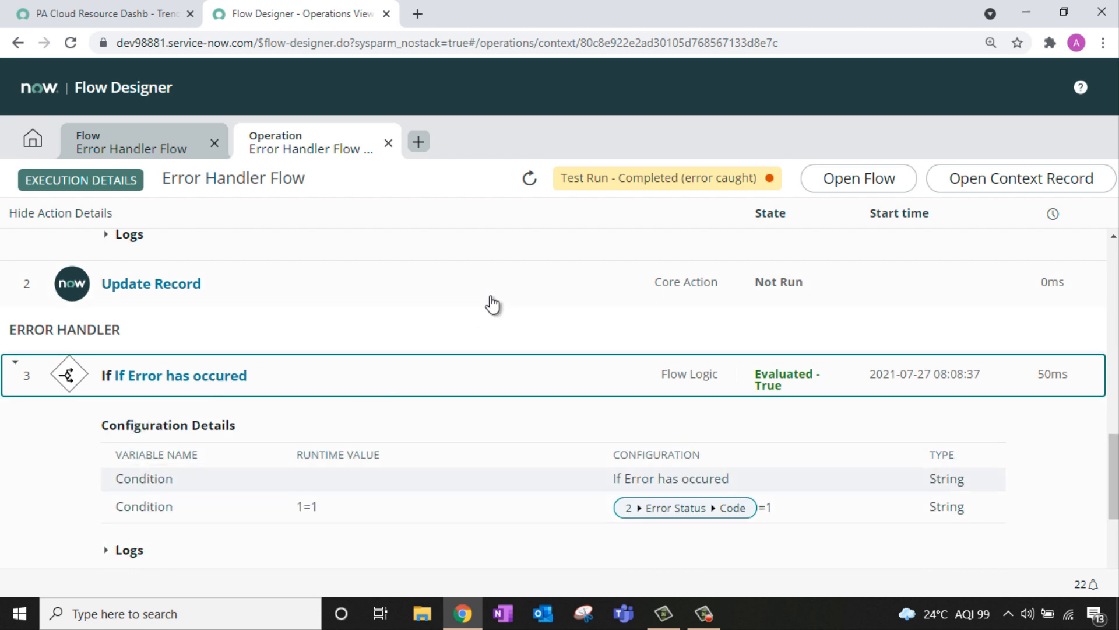
pyautogui.scroll(-3, 492, 303)
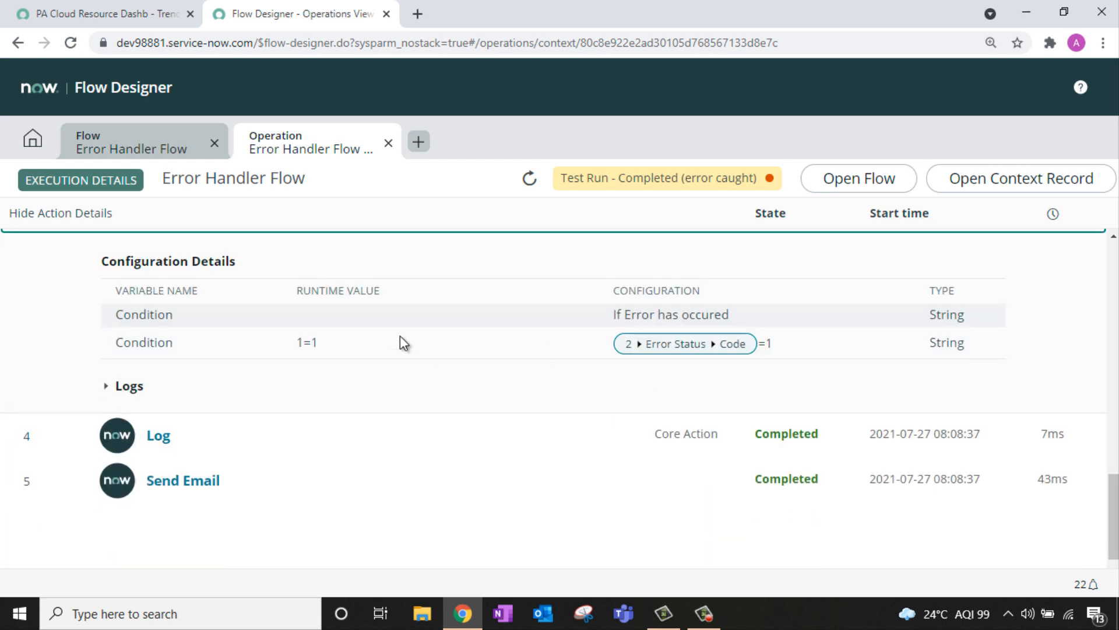
pyautogui.scroll(1, 446, 334)
pyautogui.scroll(-2, 441, 341)
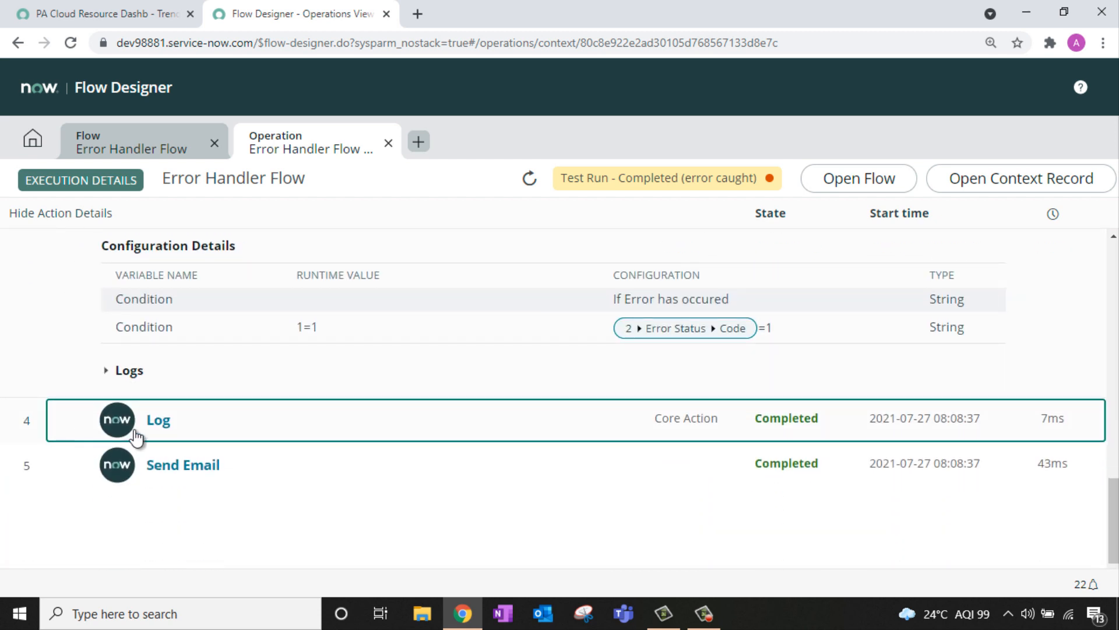
# Step: Review the Log step's 'No Record found' message and the Send Email step details
pyautogui.click(137, 433)
pyautogui.scroll(-3, 371, 372)
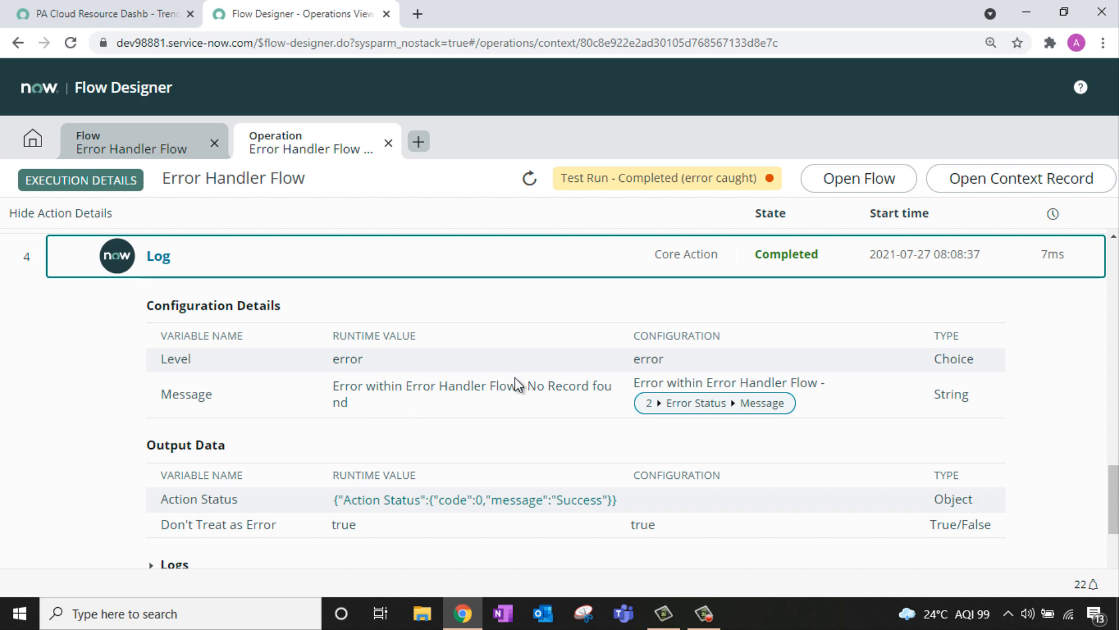
pyautogui.moveTo(527, 386); pyautogui.dragTo(547, 403)
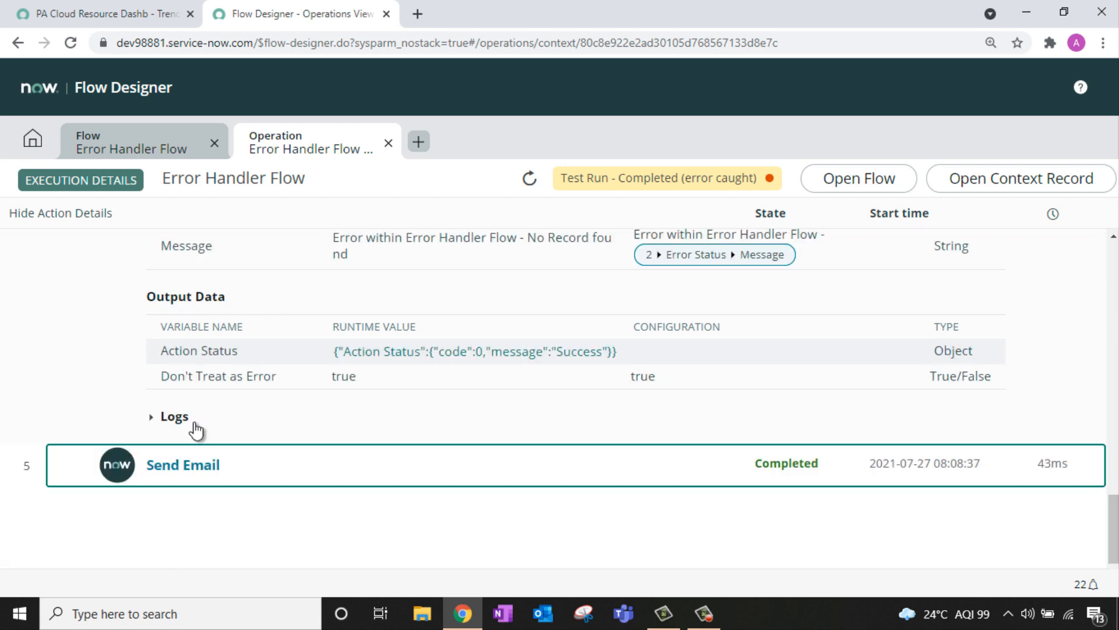
pyautogui.click(188, 459)
pyautogui.scroll(-10, 430, 340)
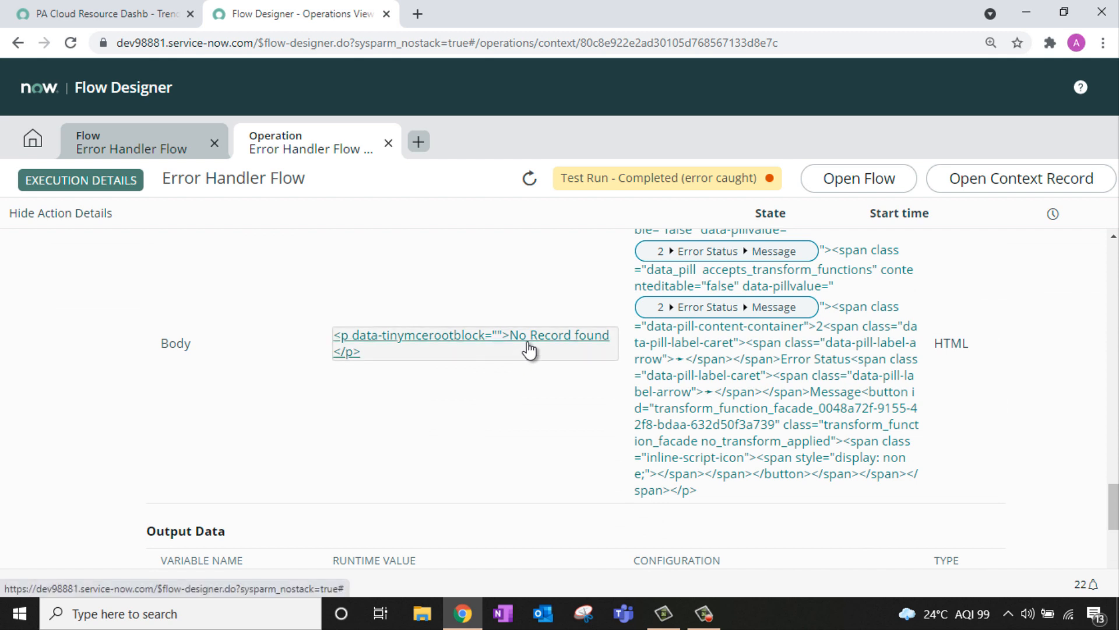
pyautogui.scroll(4, 315, 452)
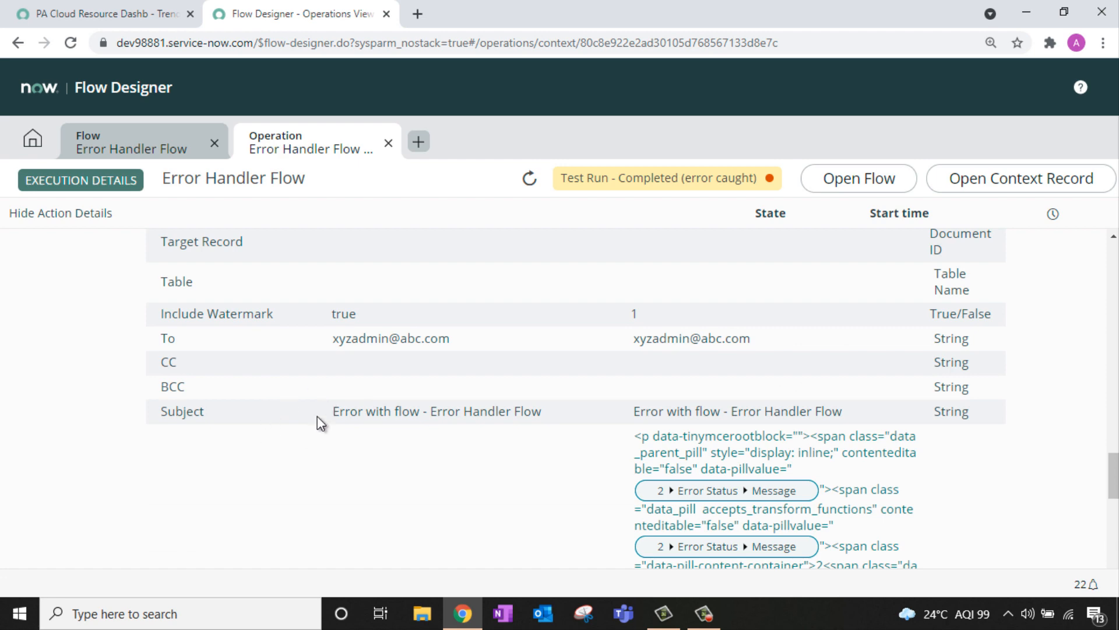
pyautogui.scroll(20, 318, 415)
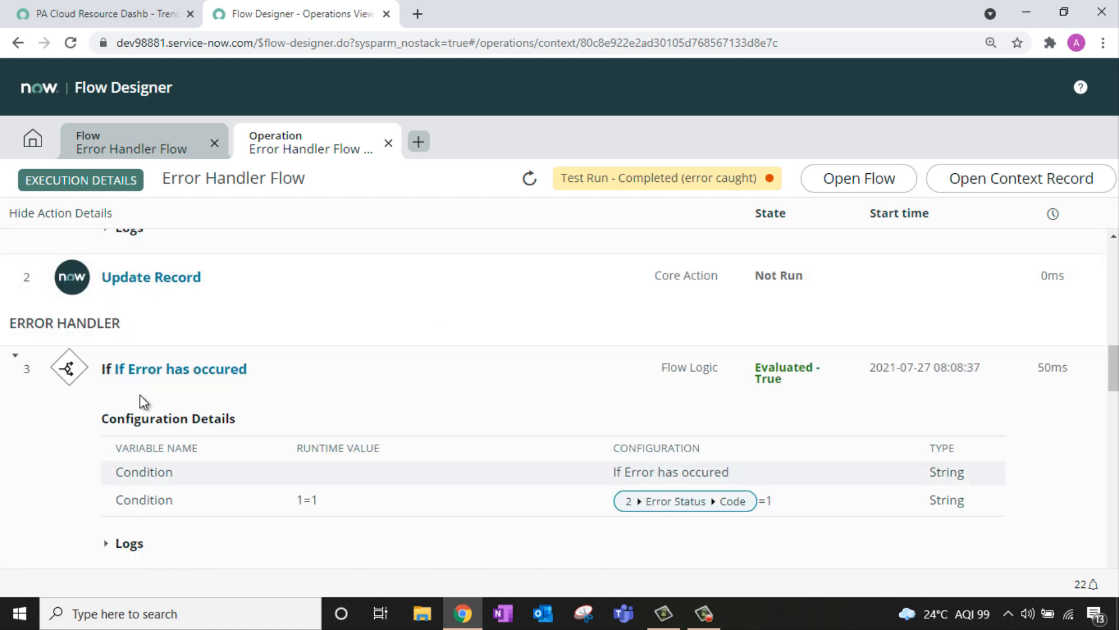
pyautogui.scroll(8, 363, 321)
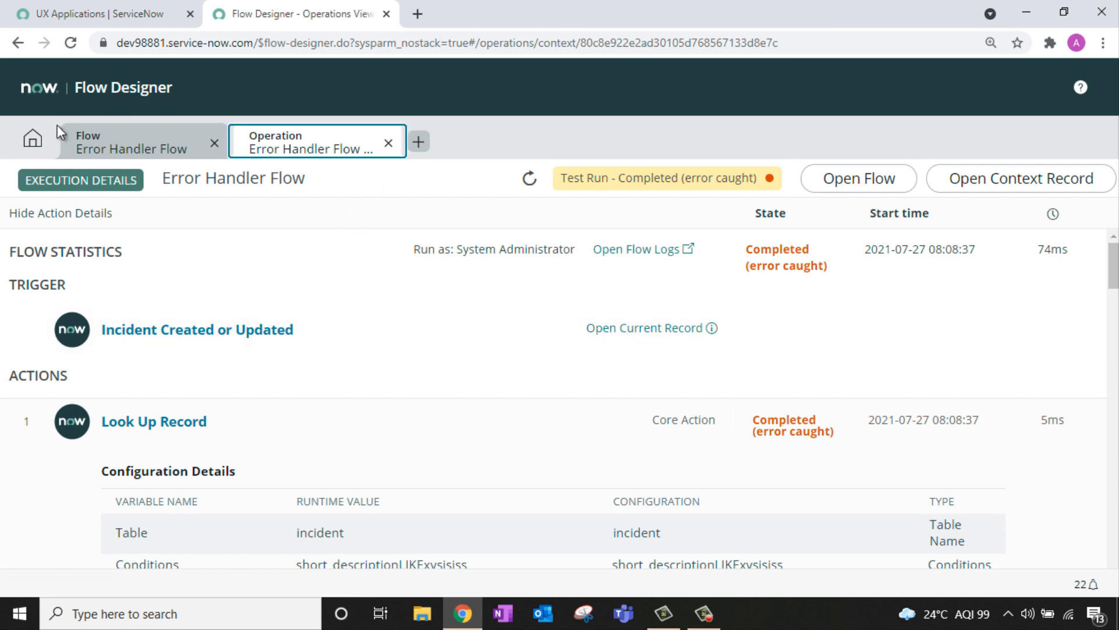
# Step: Create a new action named 'Error Handler Test' with 'Error Handler Test' as its description
pyautogui.click(32, 138)
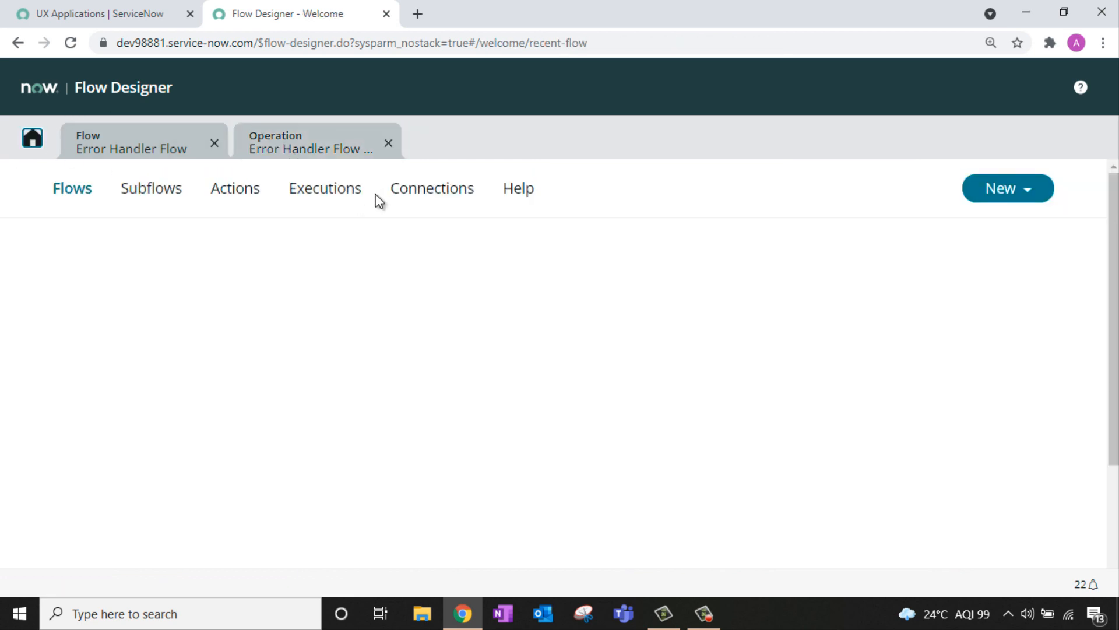
pyautogui.click(250, 190)
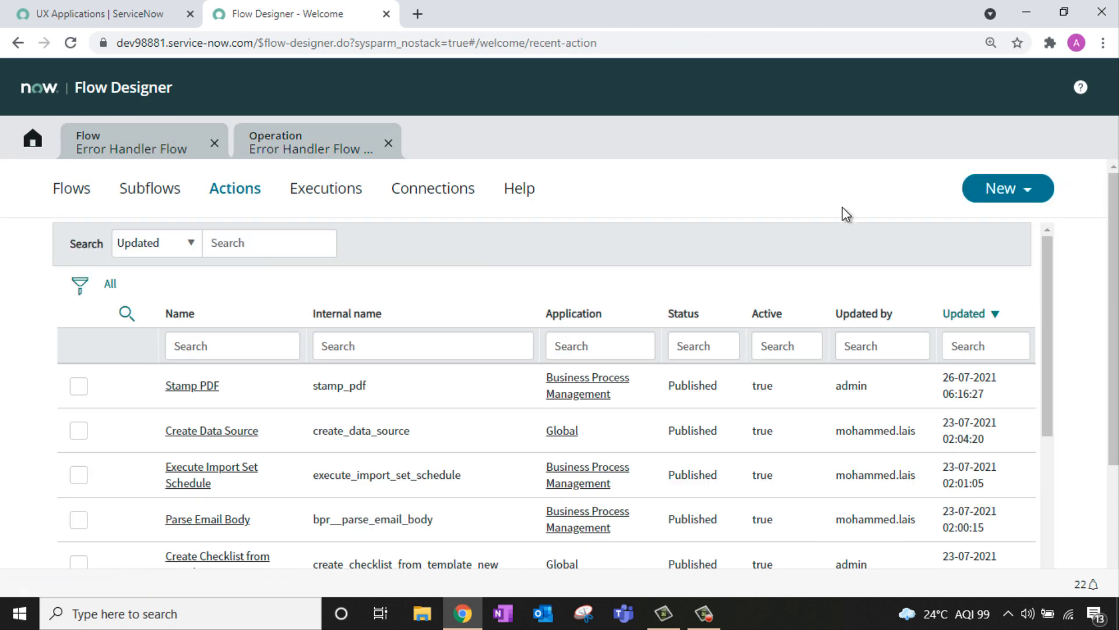
pyautogui.click(1002, 185)
pyautogui.click(1026, 276)
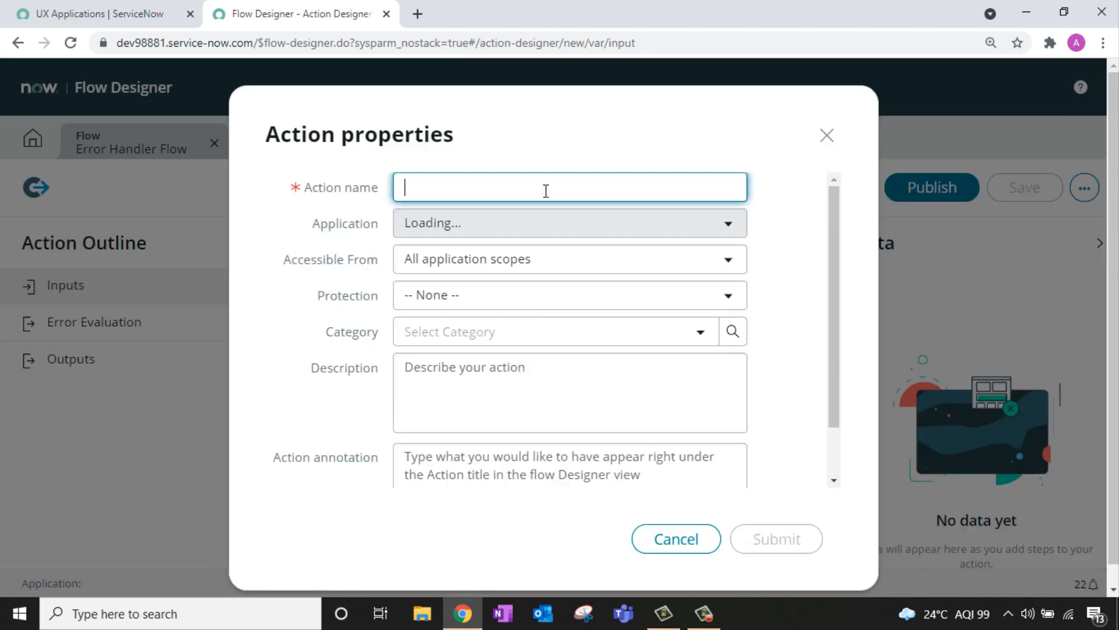
pyautogui.write('Error Ha')
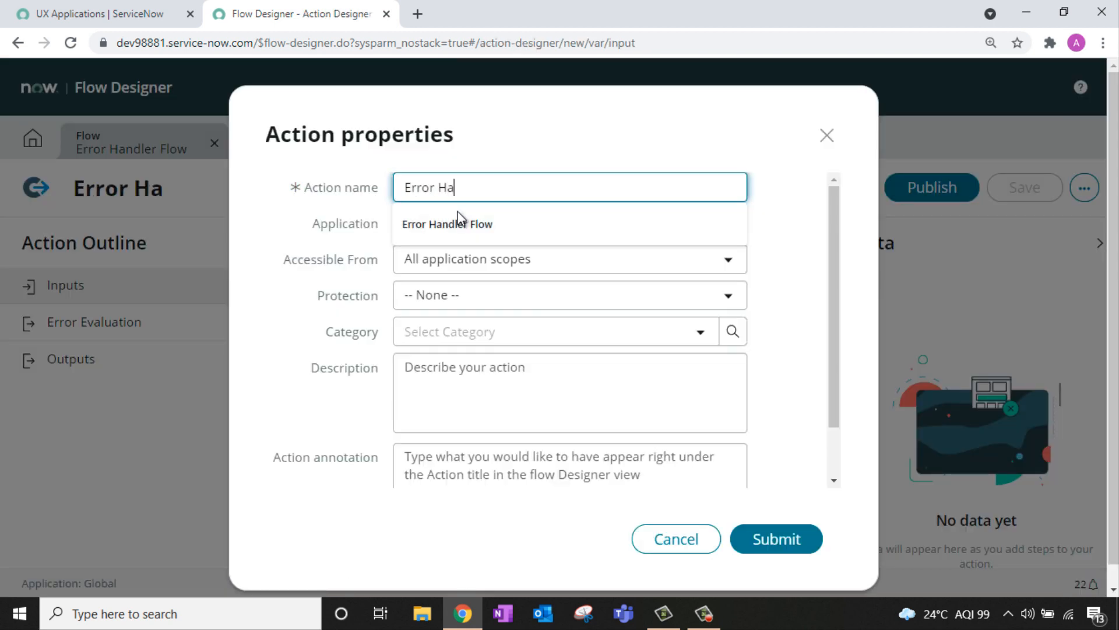
pyautogui.write('ndler Test')
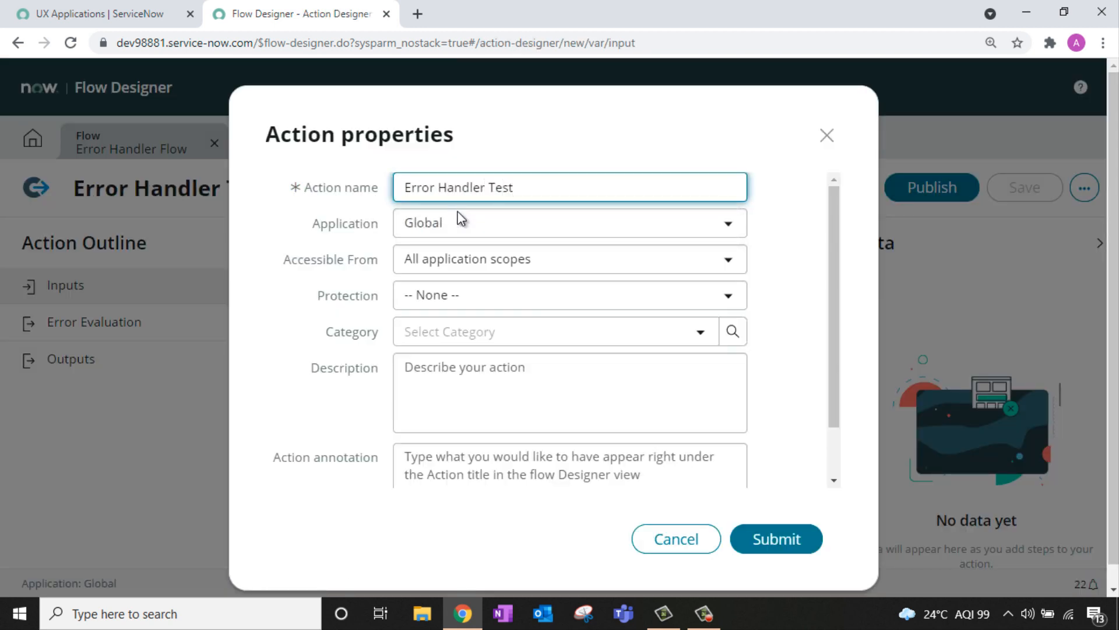
pyautogui.click(564, 118)
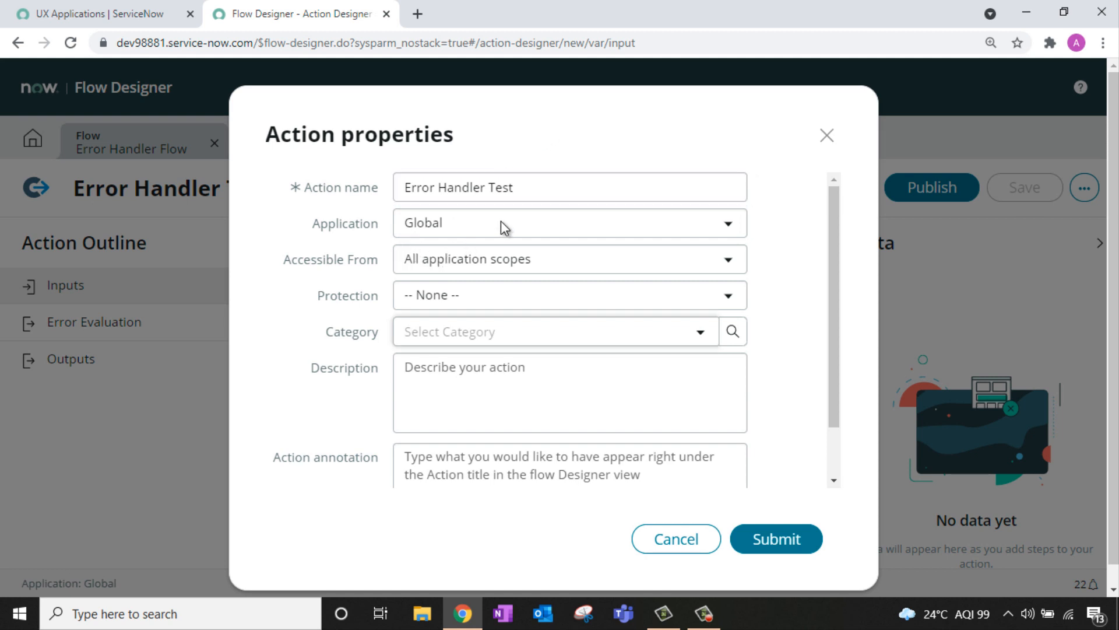
pyautogui.tripleClick(488, 187)
pyautogui.hotkey('ctrl', 'c')
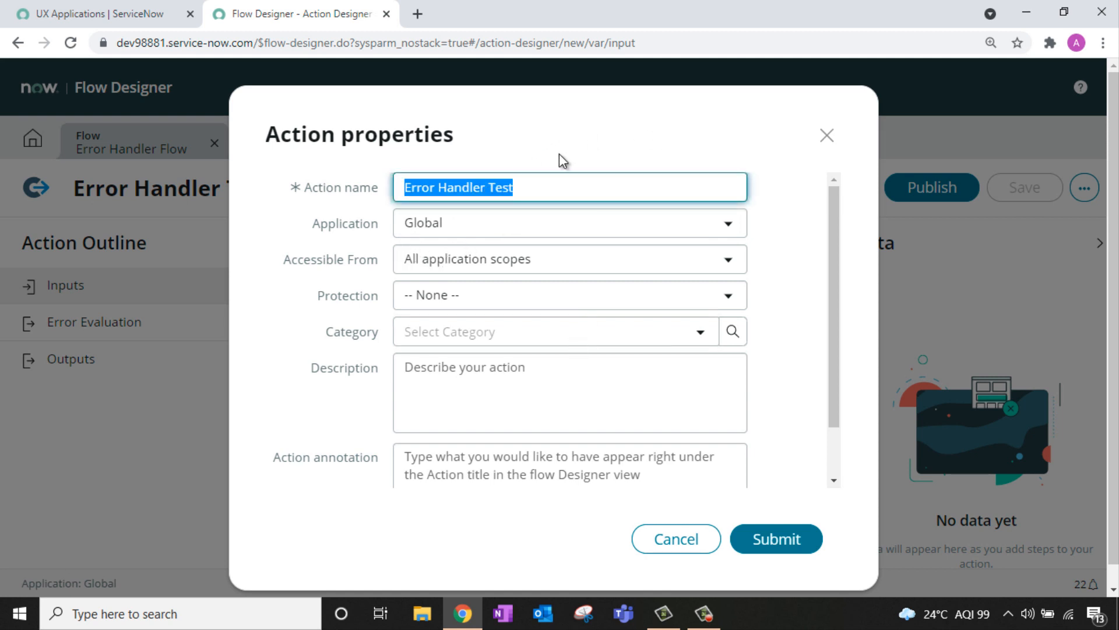
pyautogui.click(525, 400)
pyautogui.hotkey('ctrl', 'v')
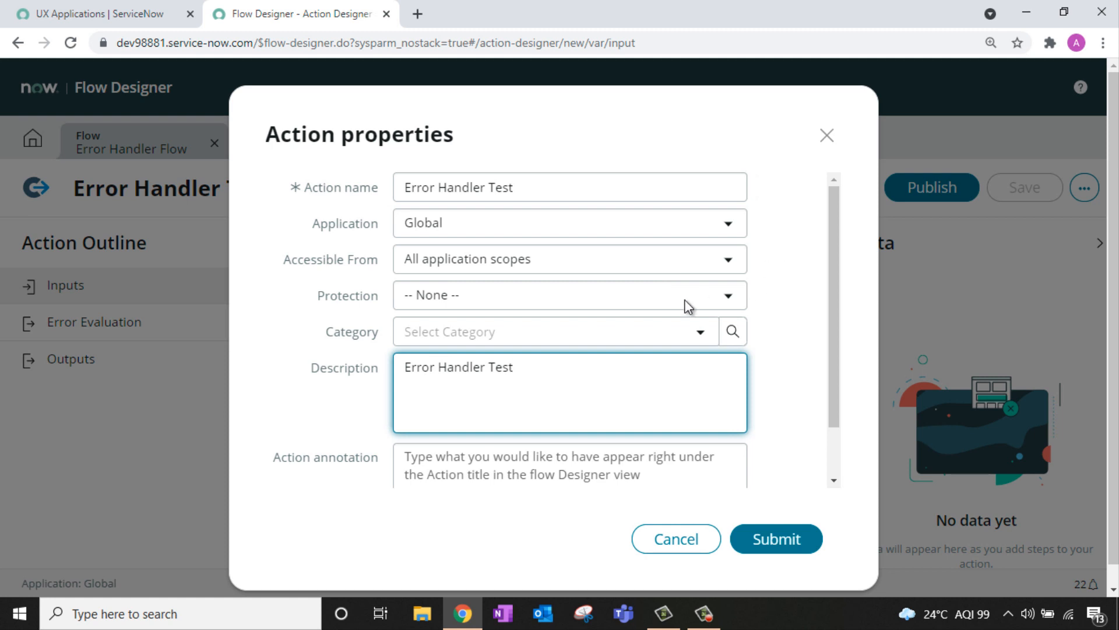
pyautogui.click(757, 547)
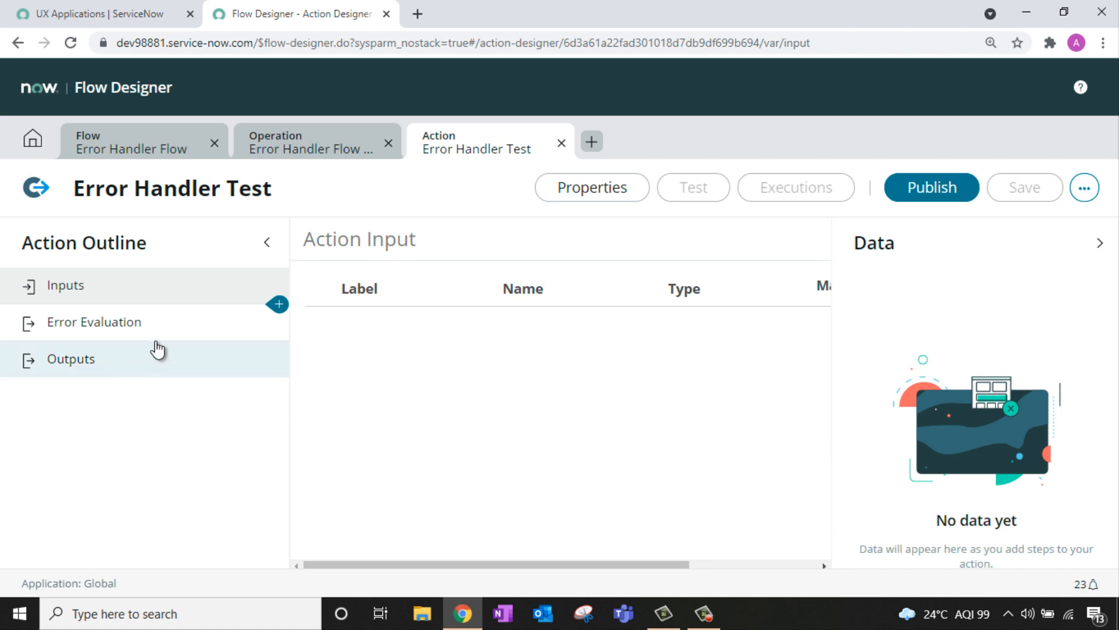
# Step: Add a Create Record step, a Create Task step and an Email step, in that order
pyautogui.click(279, 306)
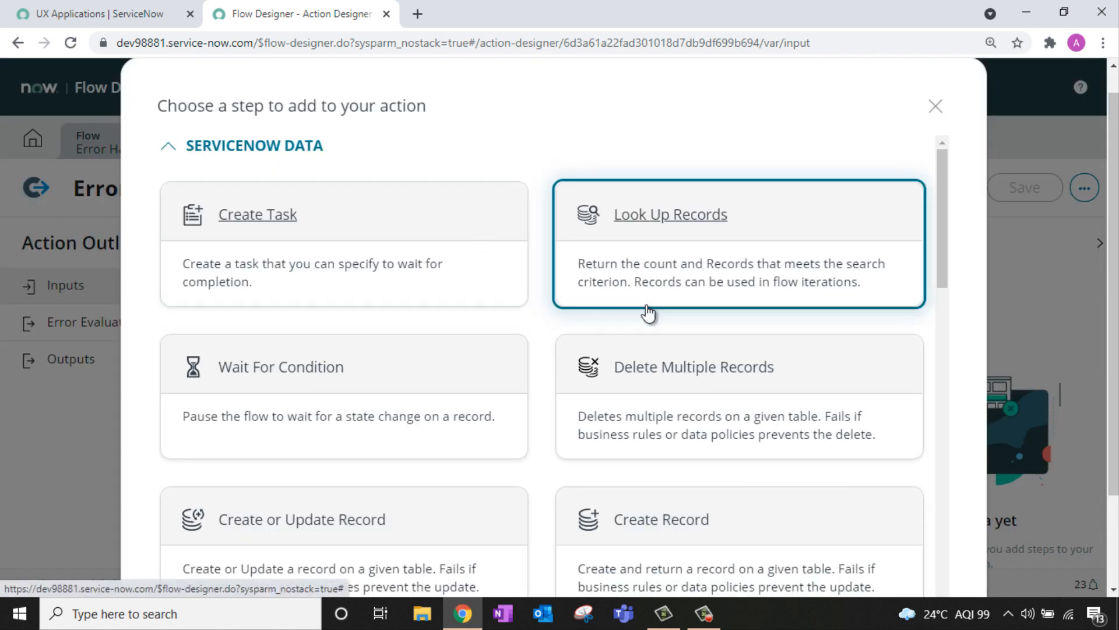
pyautogui.scroll(-3, 682, 432)
pyautogui.click(669, 390)
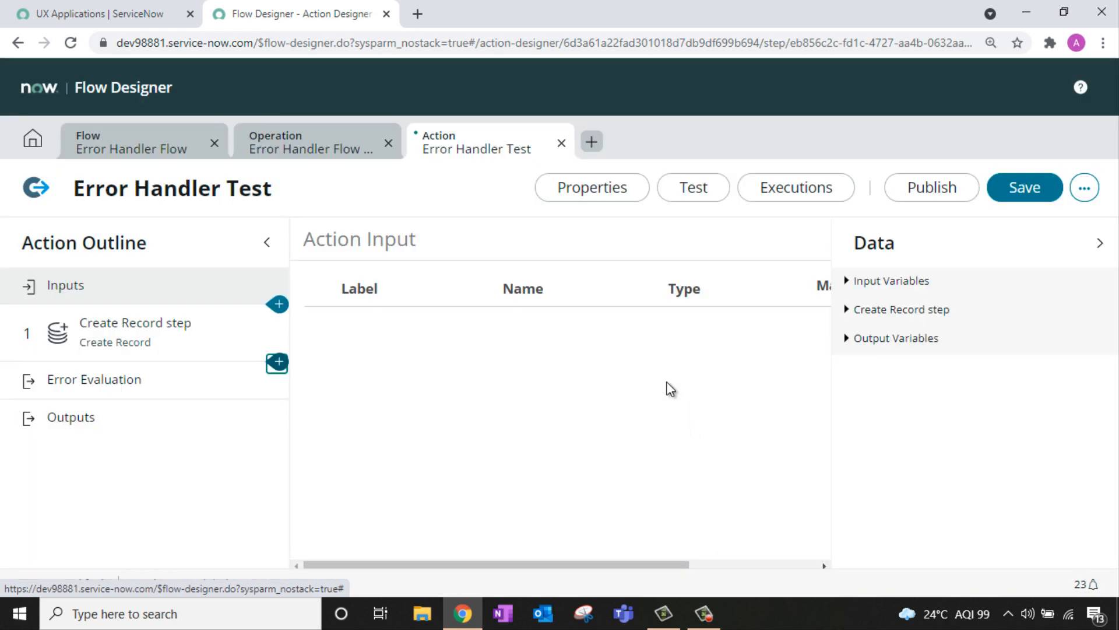
pyautogui.click(279, 361)
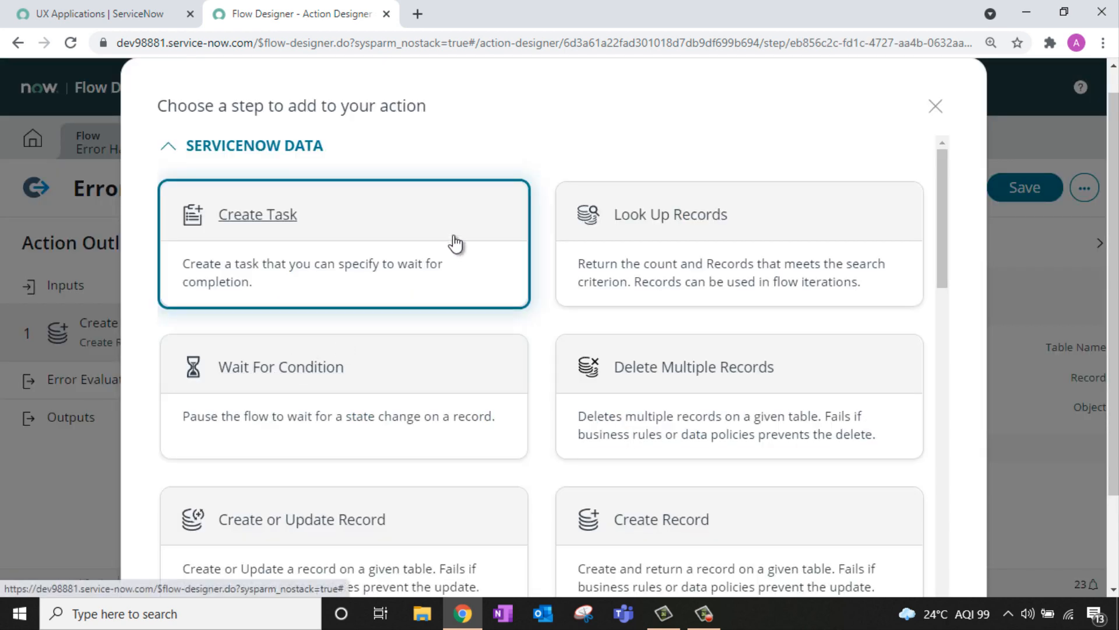
pyautogui.click(400, 241)
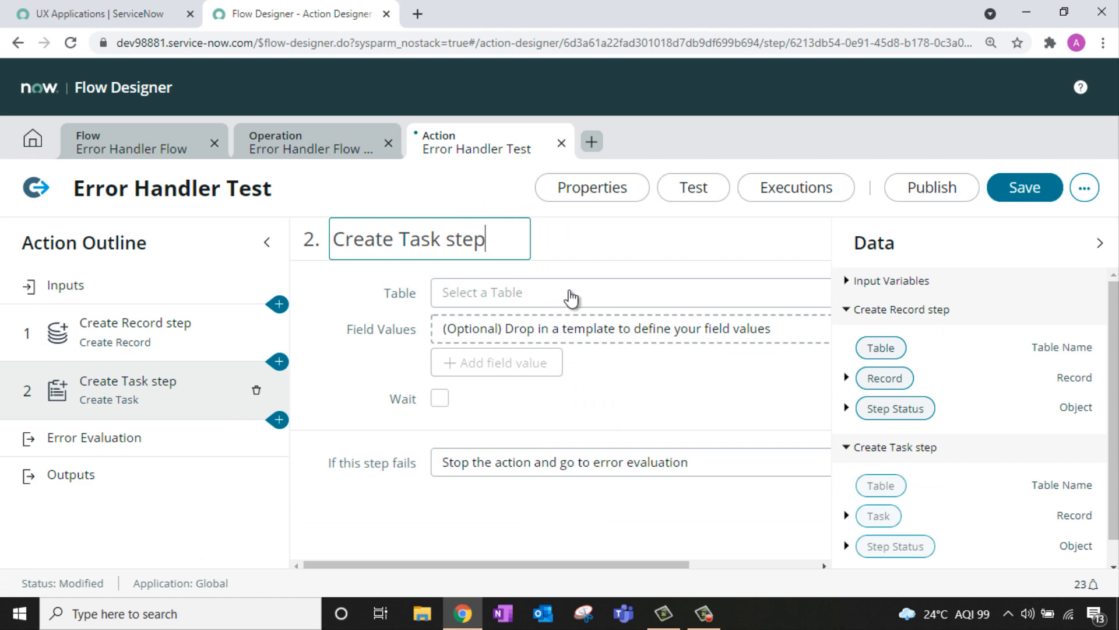
pyautogui.click(279, 419)
pyautogui.scroll(-10, 503, 269)
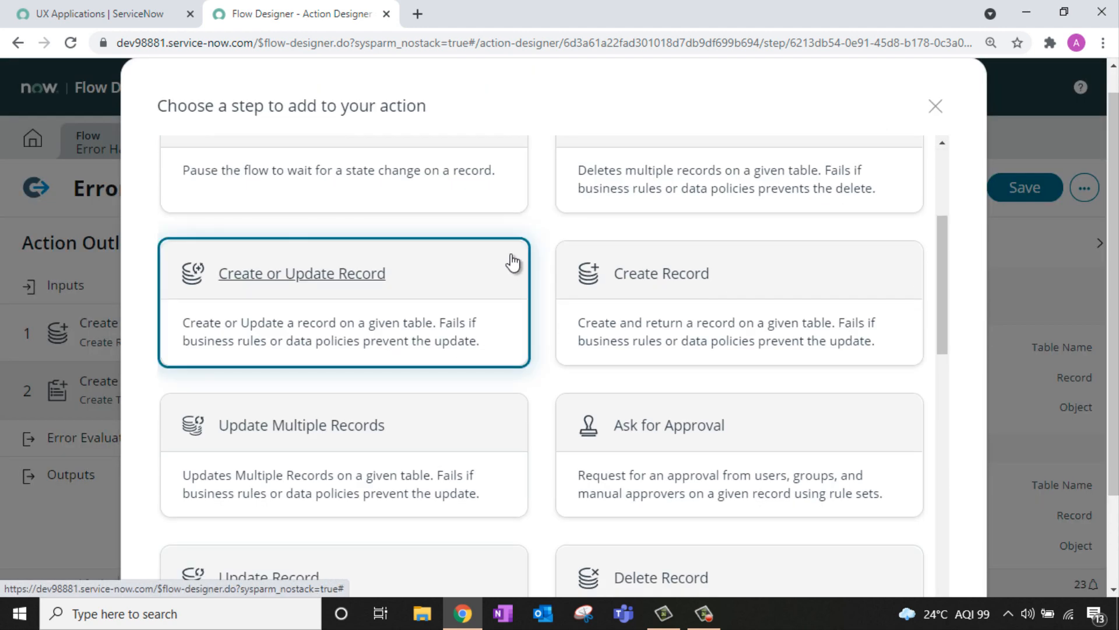
pyautogui.scroll(-6, 585, 221)
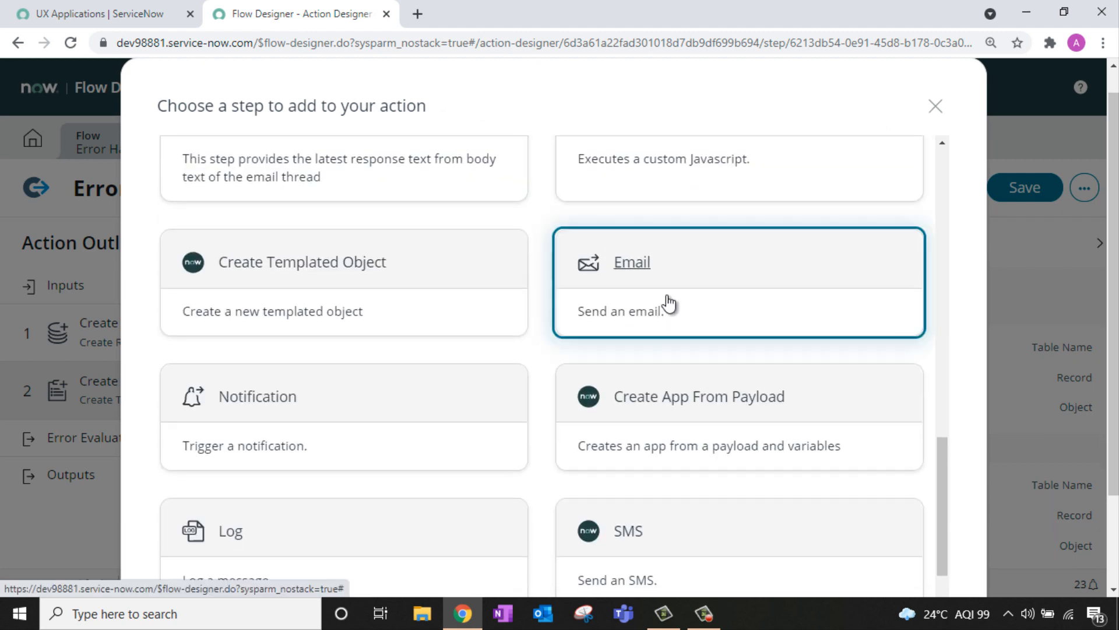
pyautogui.click(667, 302)
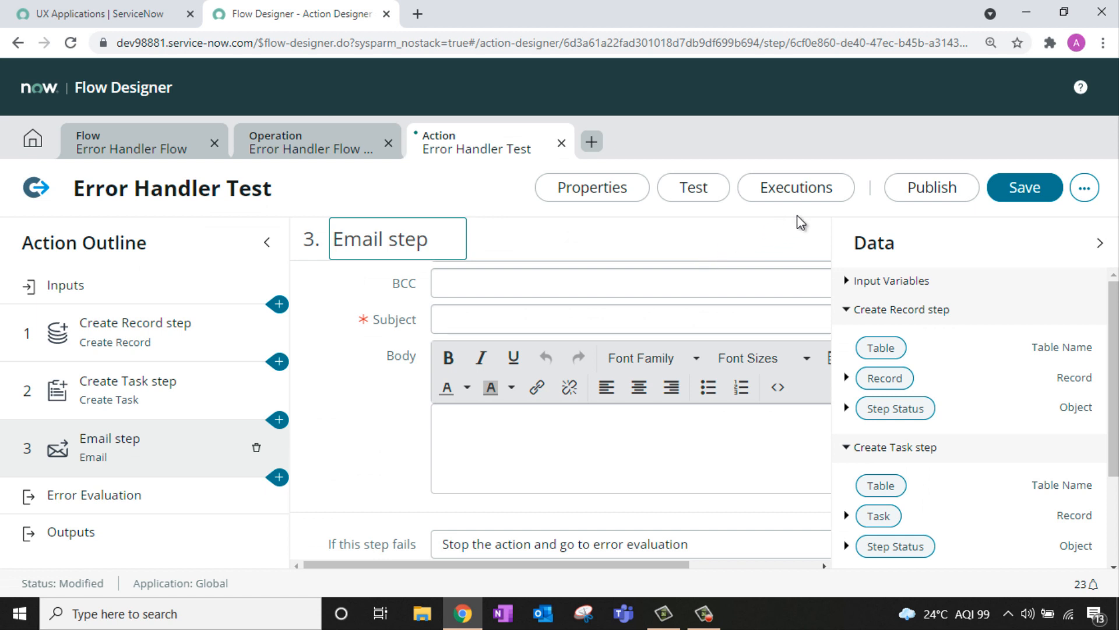
pyautogui.click(162, 345)
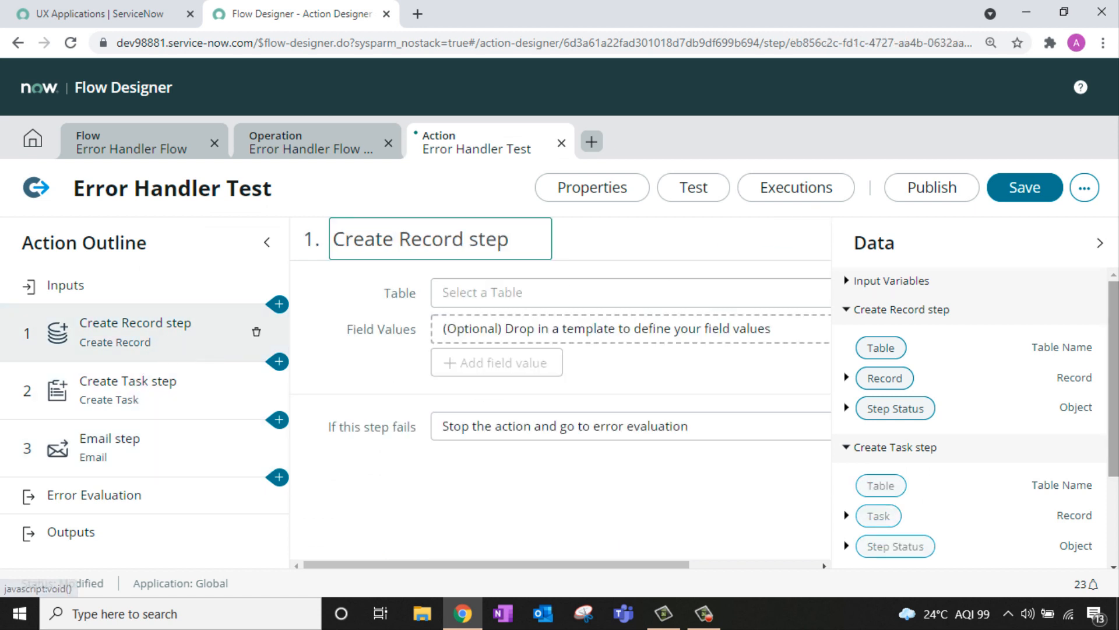
# Step: Point Create Record at the Incident table with Short description 'Critical incident'
pyautogui.click(483, 285)
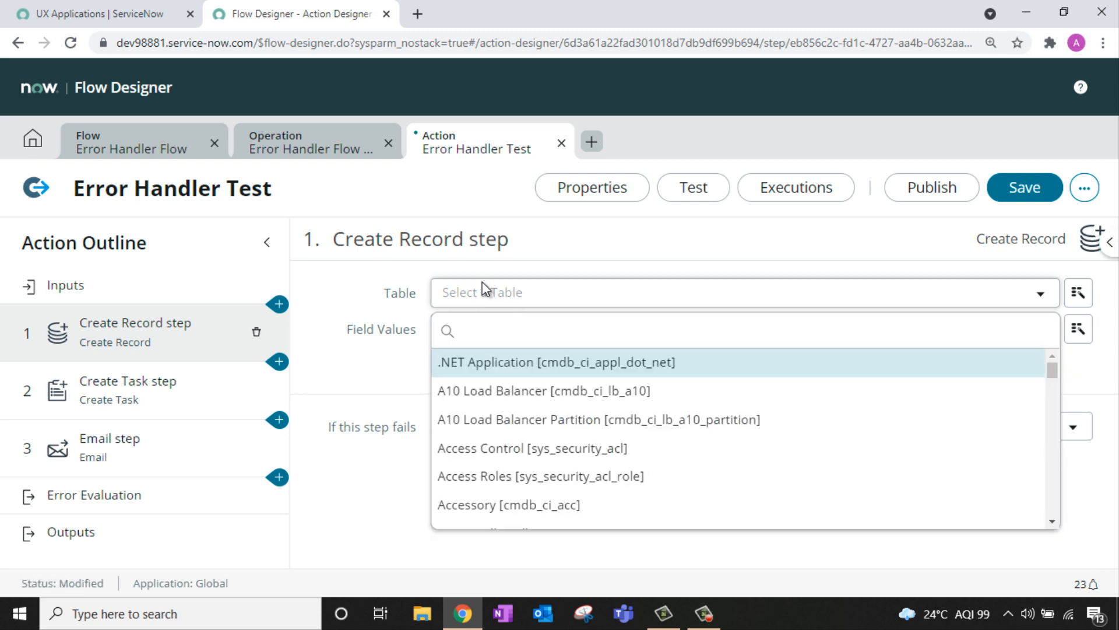
pyautogui.write('incident')
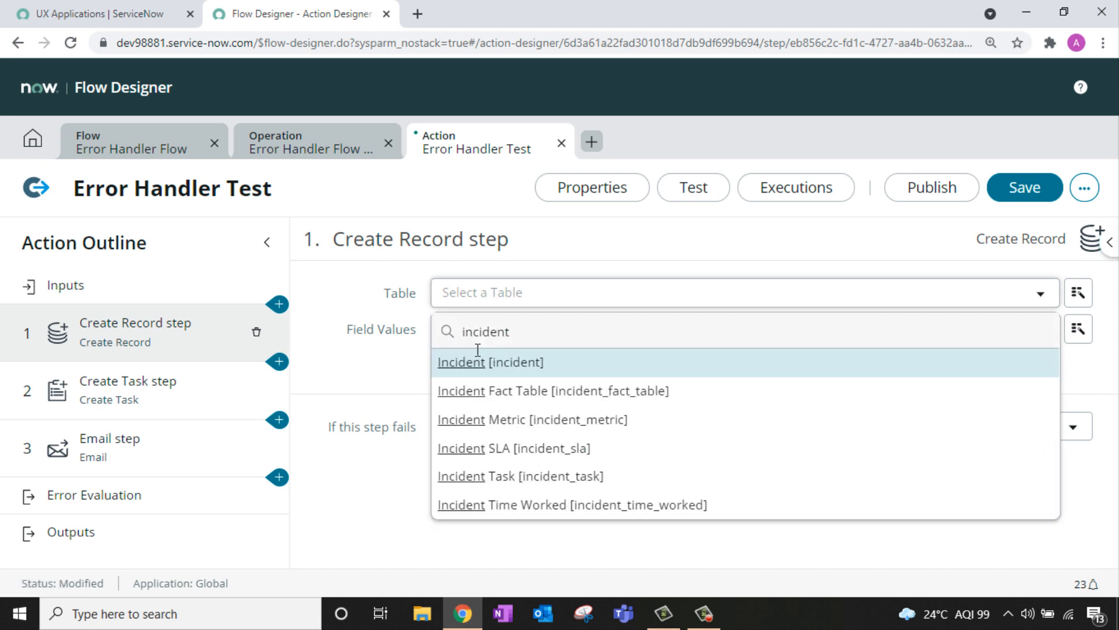
pyautogui.press('Return')
pyautogui.click(495, 364)
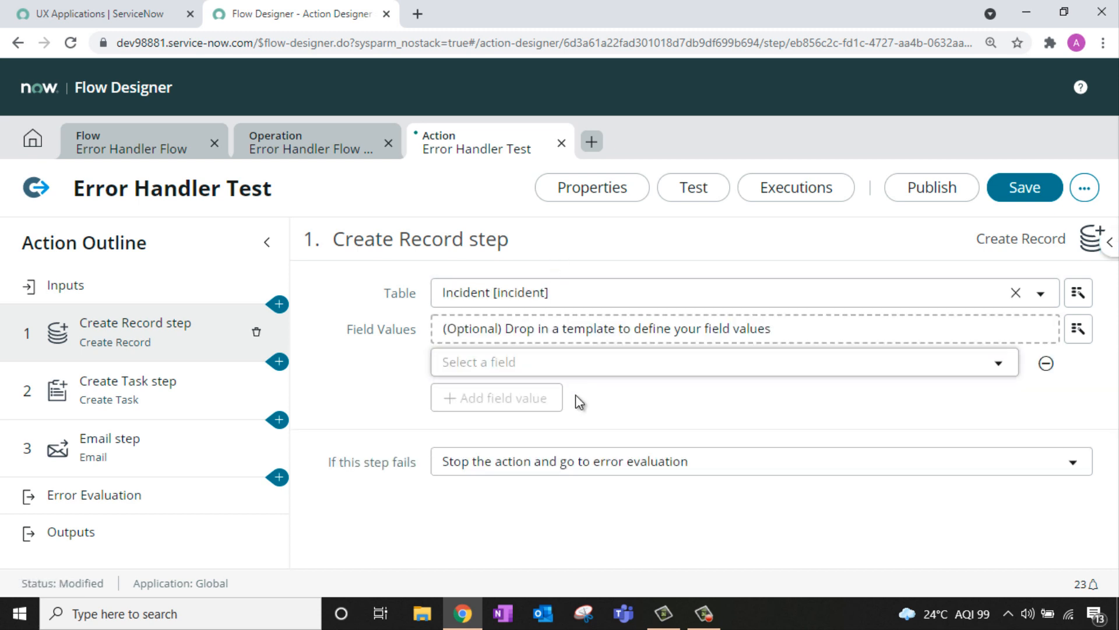
pyautogui.click(506, 362)
pyautogui.write('shor')
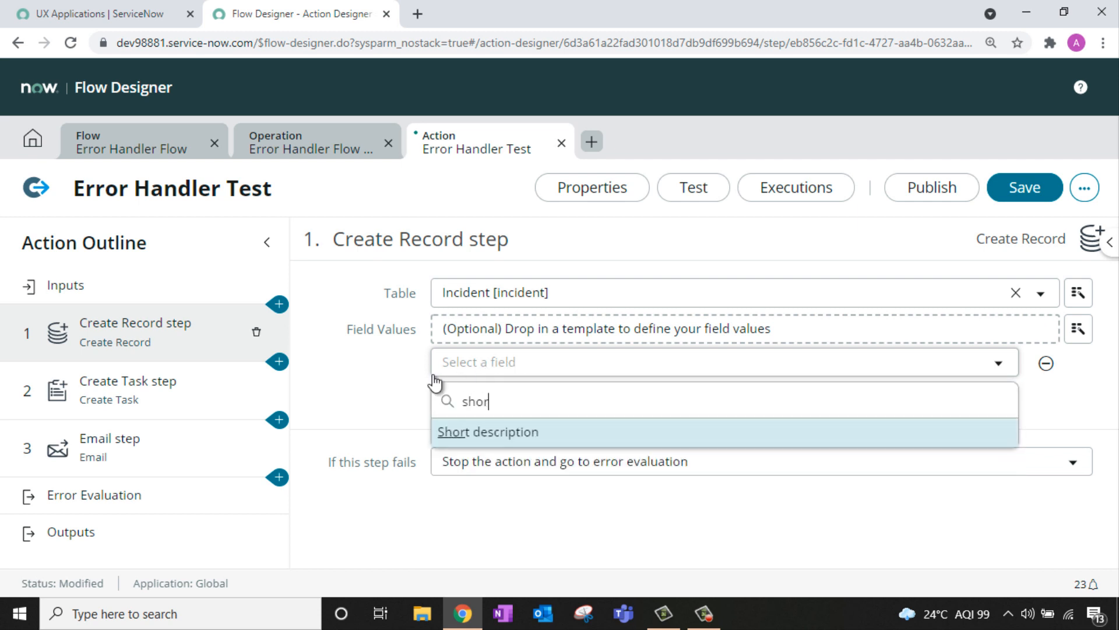
pyautogui.press('Return')
pyautogui.click(772, 370)
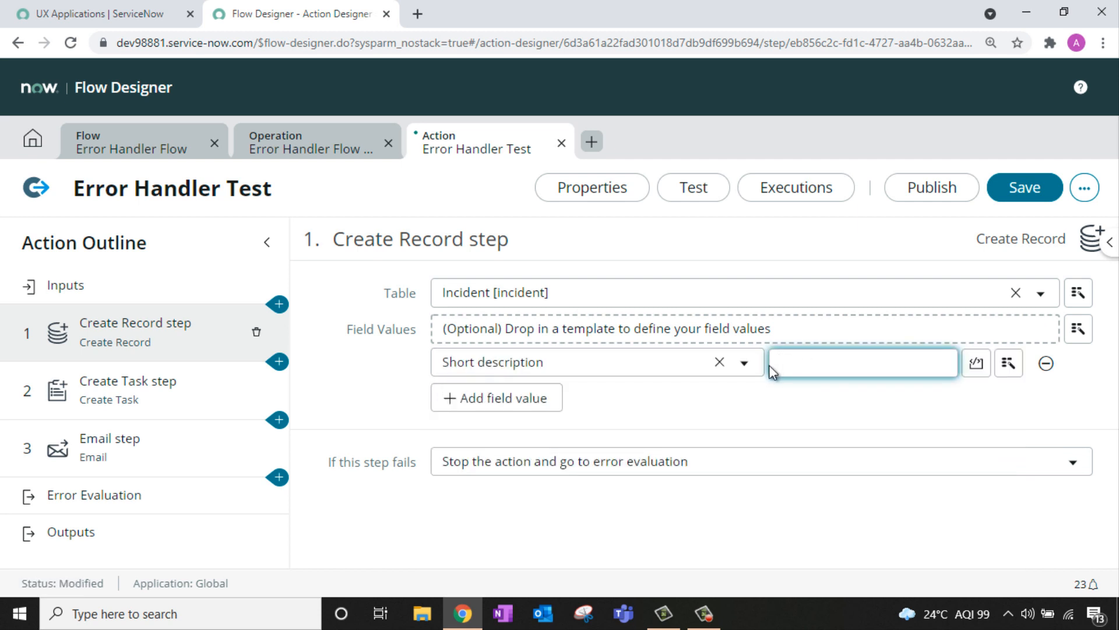
pyautogui.write('Critical incident')
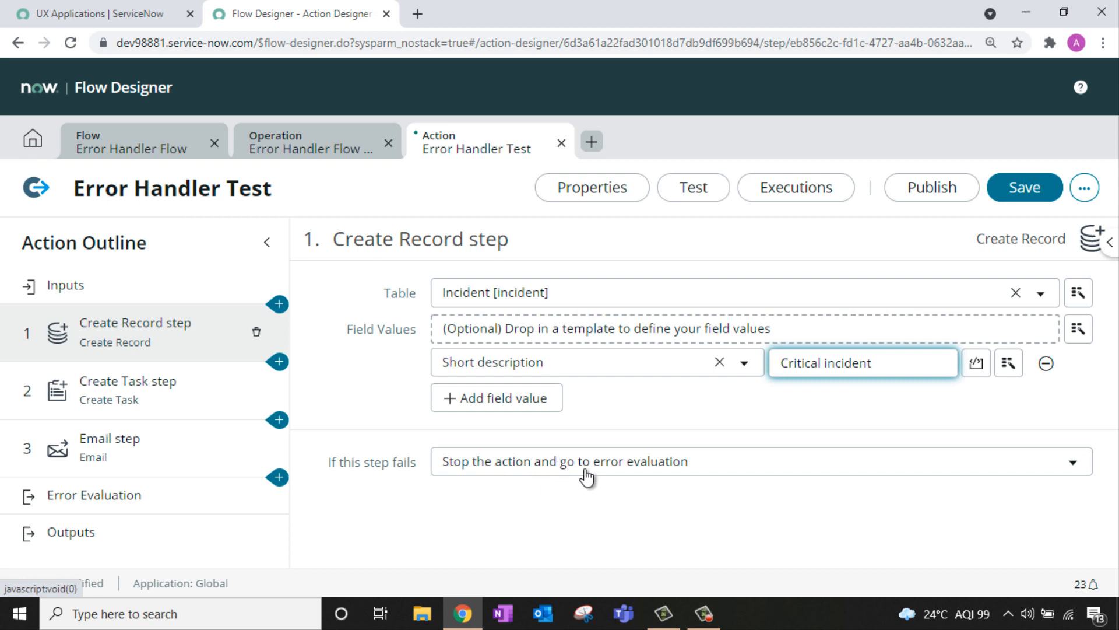
# Step: Set the step's failure handling to Don't stop the action
pyautogui.click(572, 461)
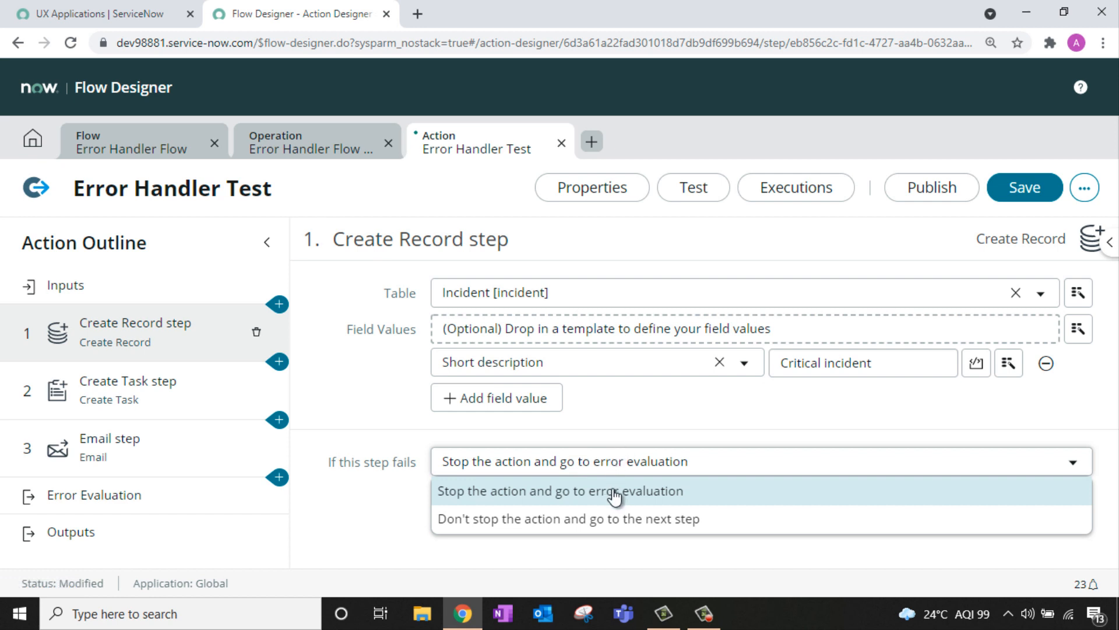
pyautogui.click(644, 521)
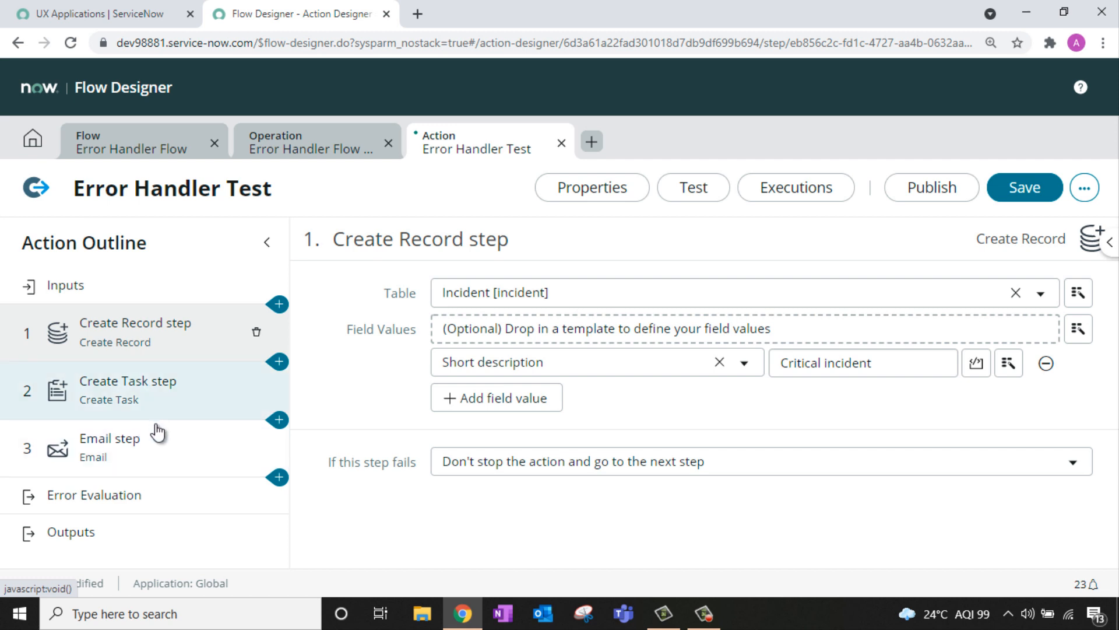
pyautogui.click(538, 469)
pyautogui.click(543, 494)
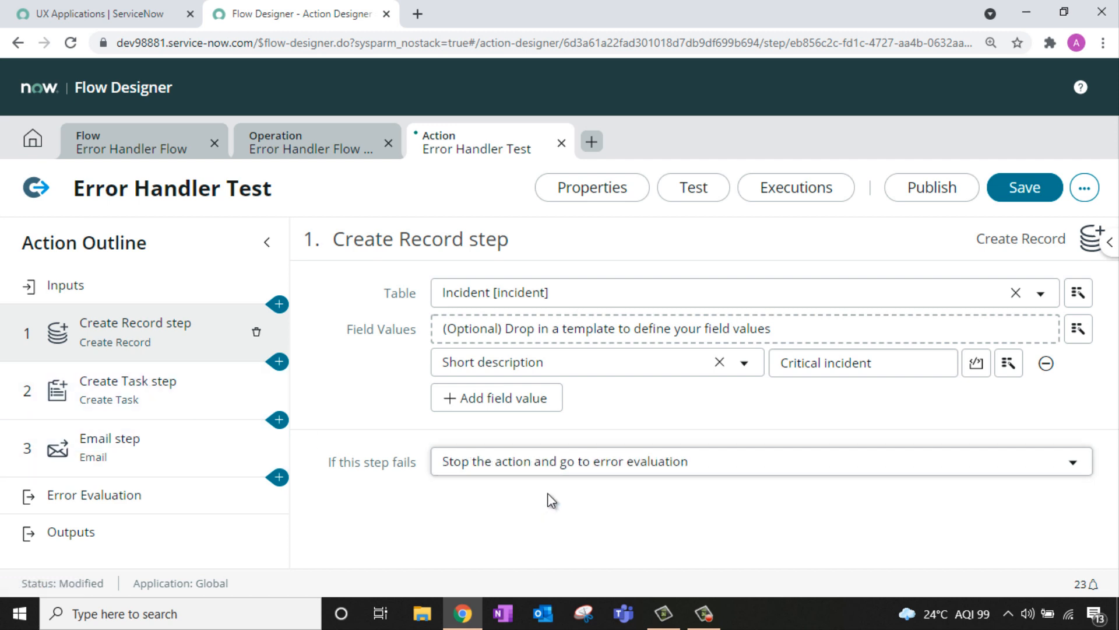
pyautogui.click(540, 462)
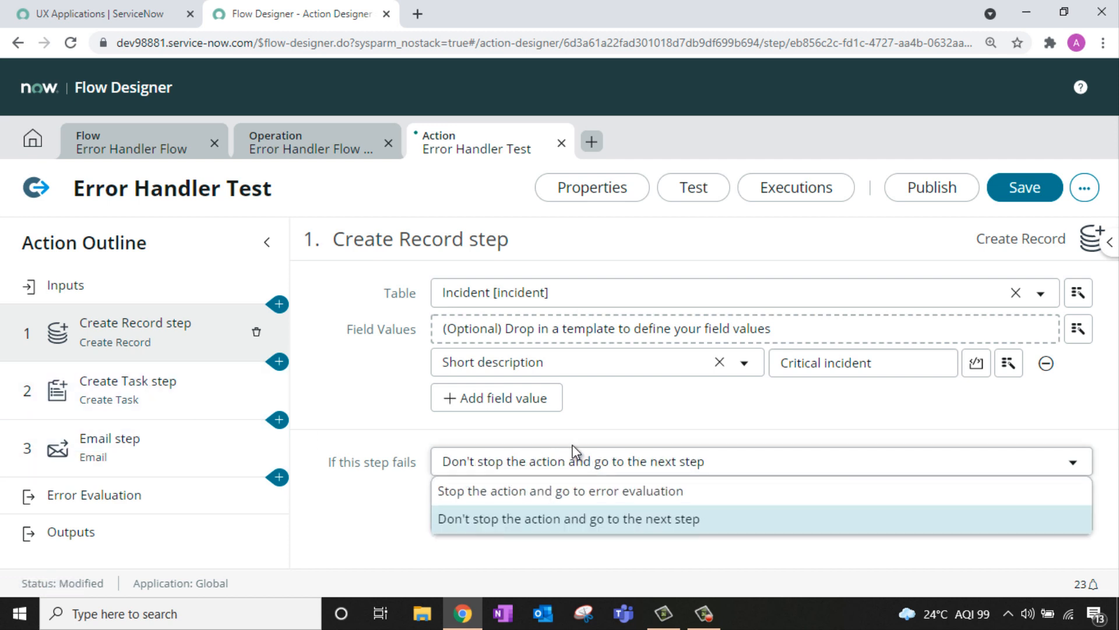
pyautogui.click(551, 522)
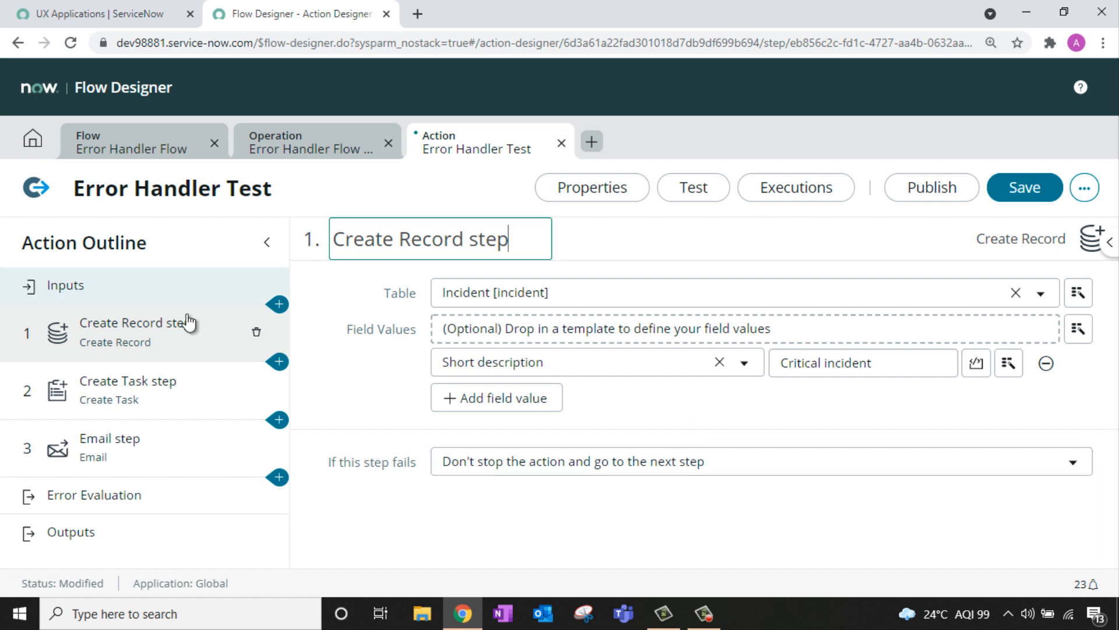
# Step: Set the Create Task step's table to Incident Task
pyautogui.click(175, 400)
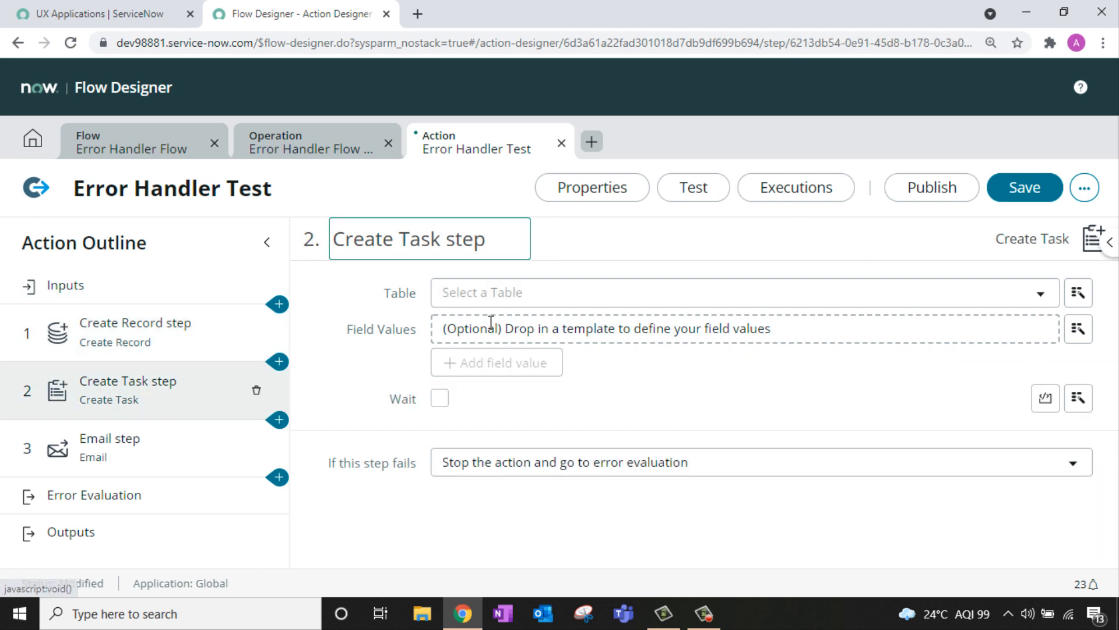
pyautogui.click(563, 296)
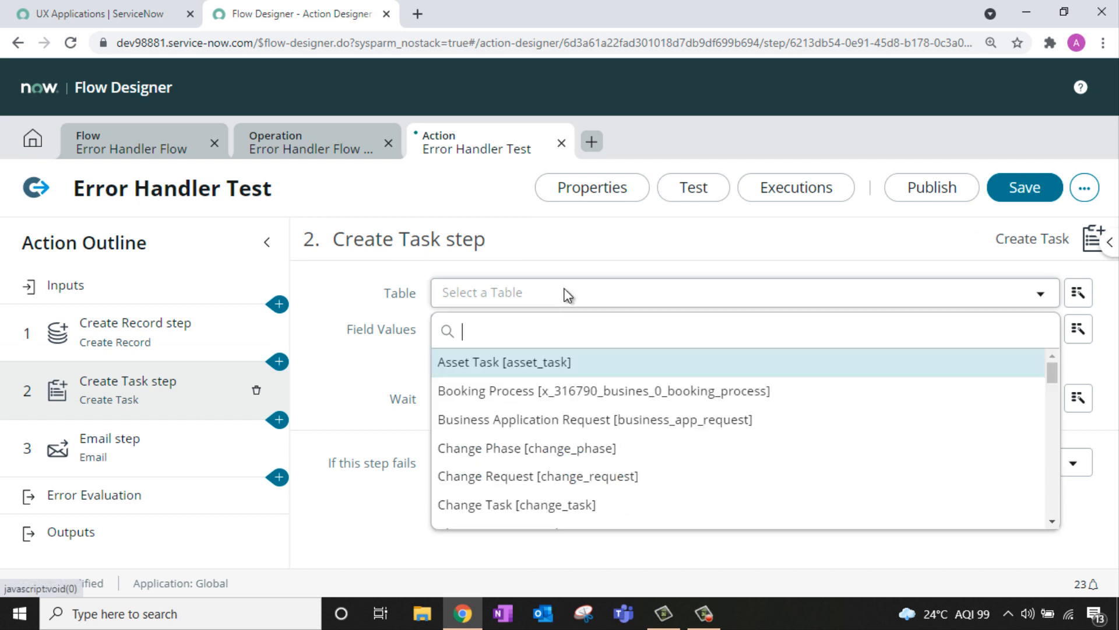
pyautogui.write('inciden')
pyautogui.press('Down')
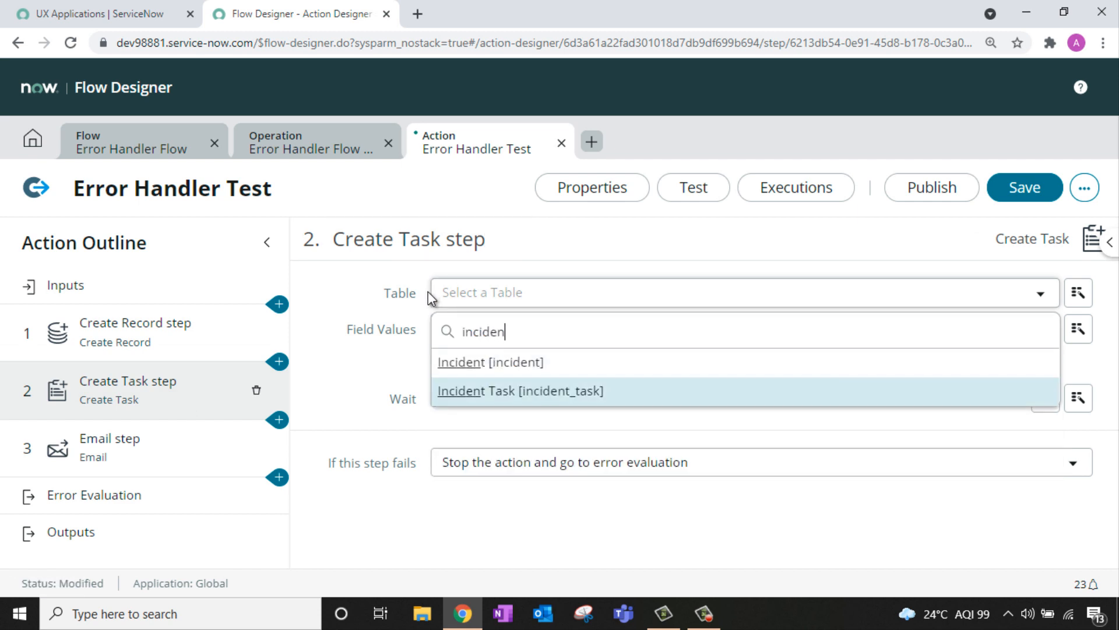
pyautogui.press('Return')
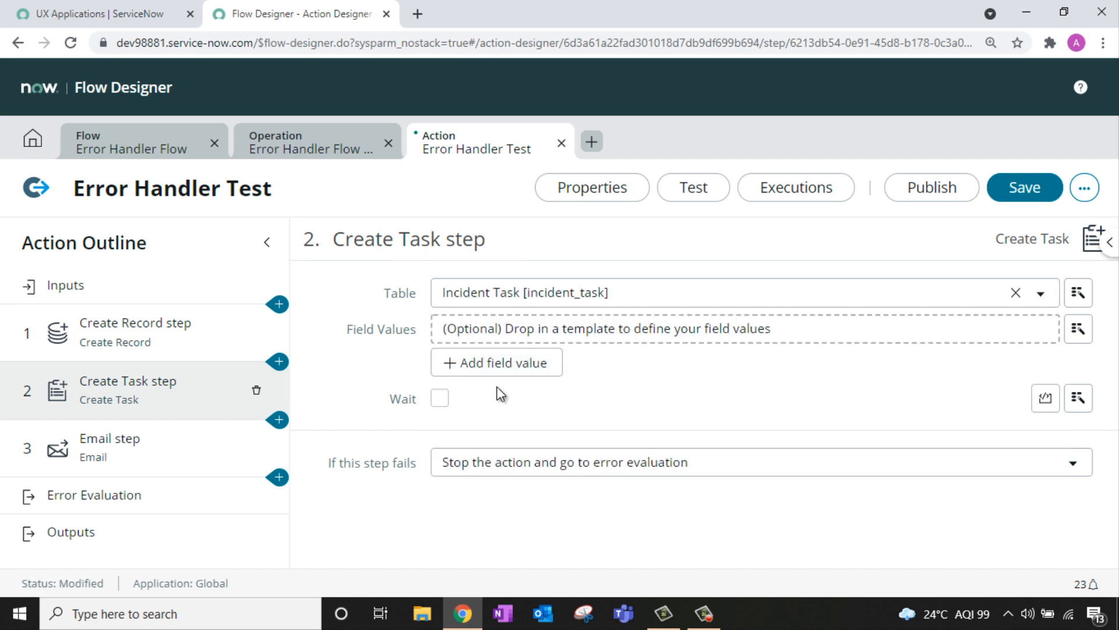
# Step: Add a Parent field set to the Create Record step's Incident Record pill
pyautogui.click(498, 366)
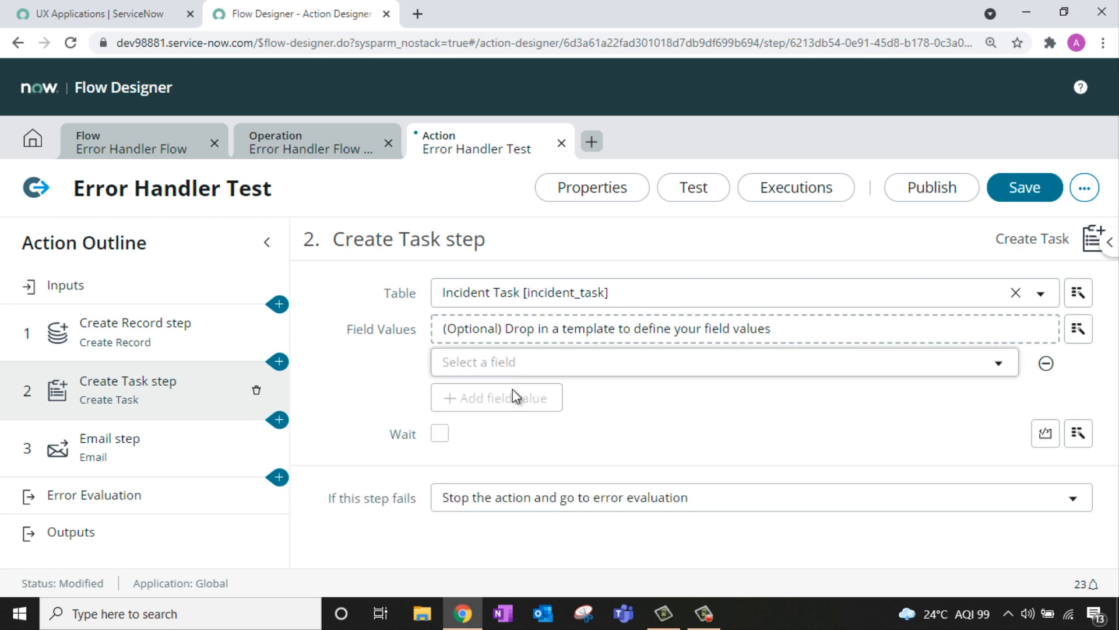
pyautogui.click(583, 367)
pyautogui.write('paren')
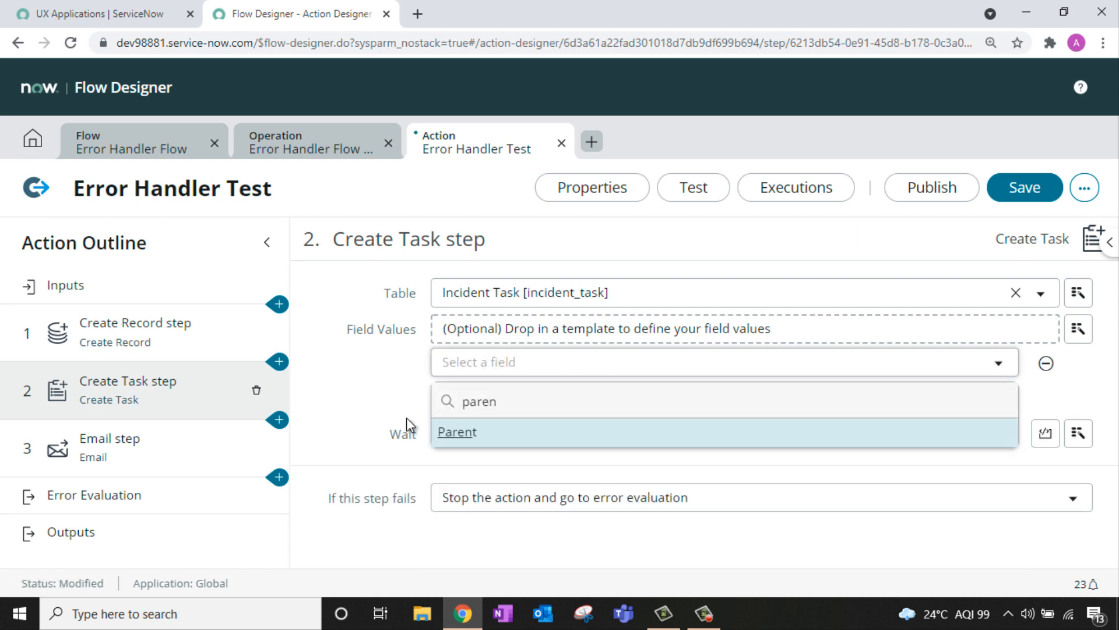
pyautogui.click(518, 436)
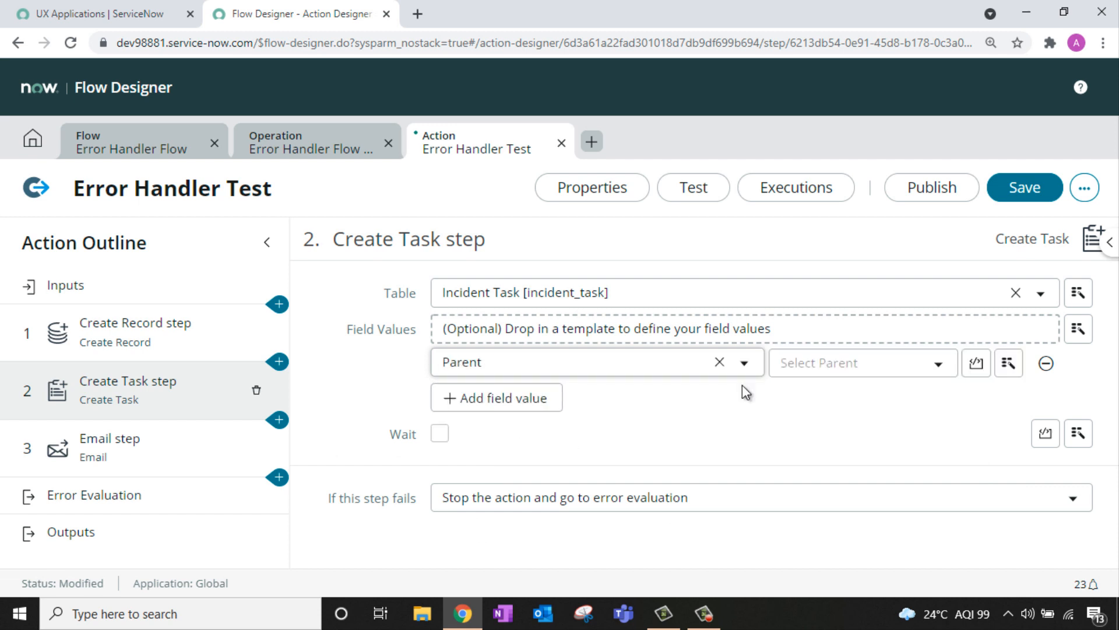
pyautogui.click(1106, 248)
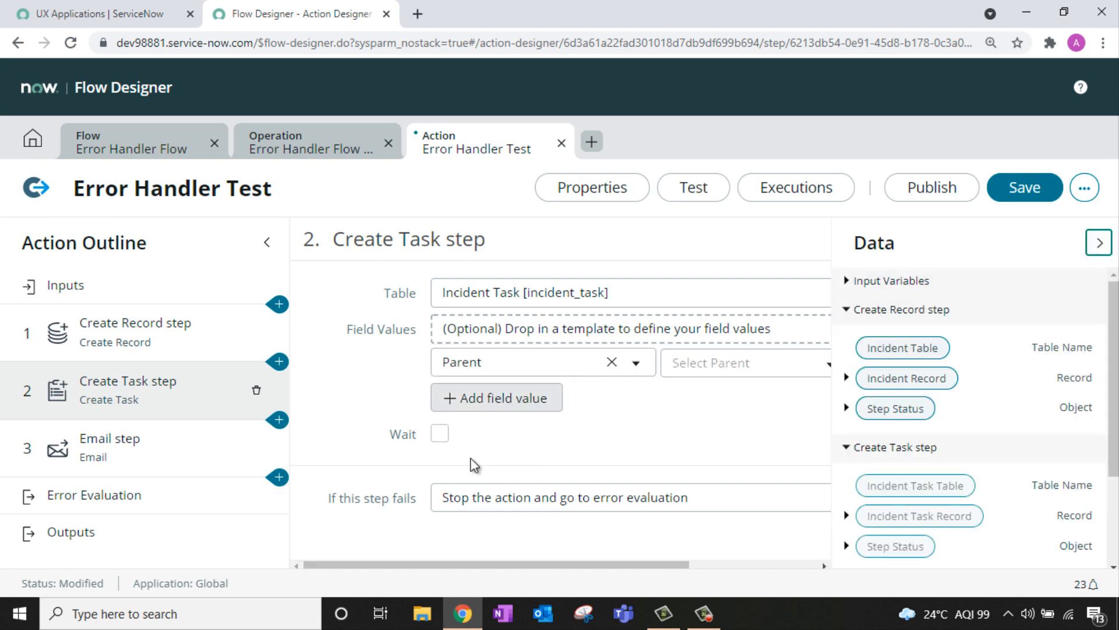
pyautogui.moveTo(496, 564); pyautogui.dragTo(704, 525)
pyautogui.scroll(-2, 989, 393)
pyautogui.scroll(2, 992, 358)
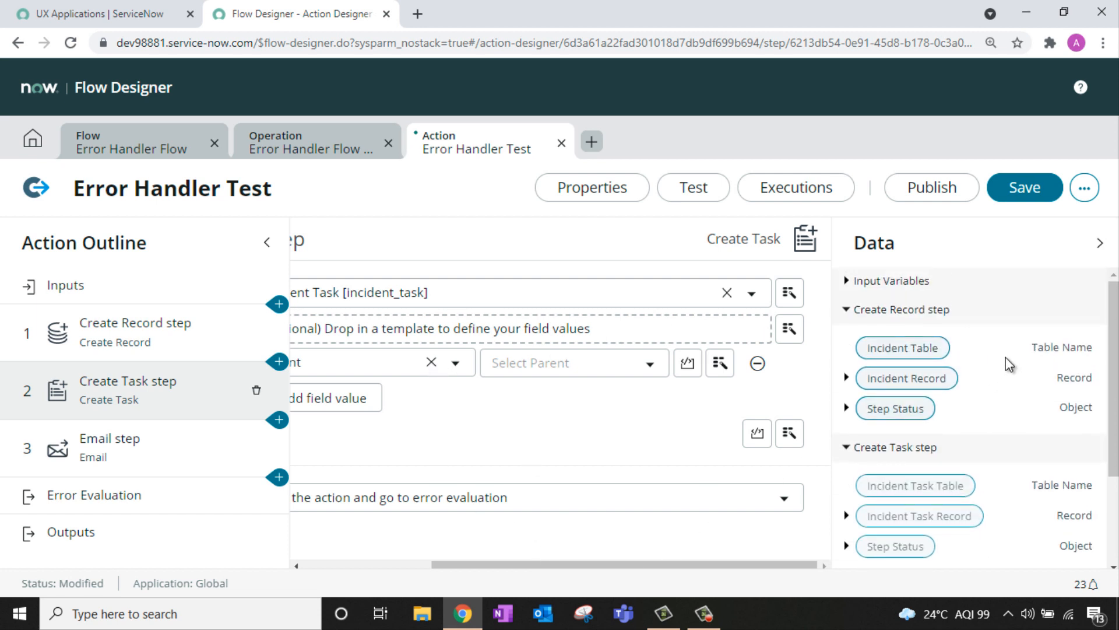
pyautogui.moveTo(924, 382); pyautogui.dragTo(612, 376)
pyautogui.moveTo(687, 569); pyautogui.dragTo(552, 551)
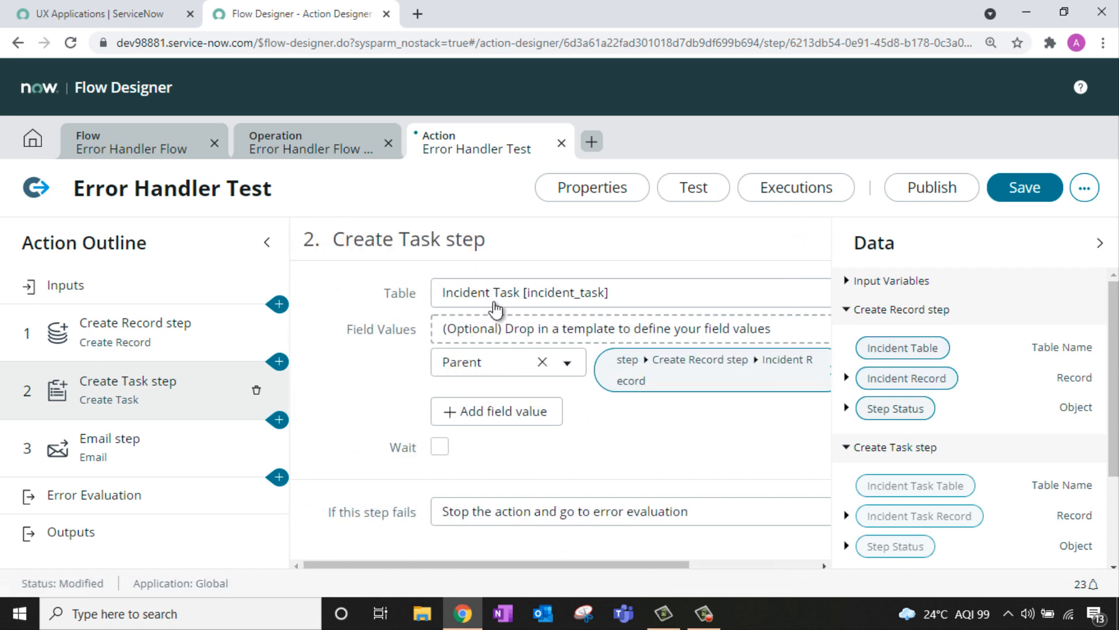
# Step: Make the Create Task step continue the action if it fails
pyautogui.click(564, 512)
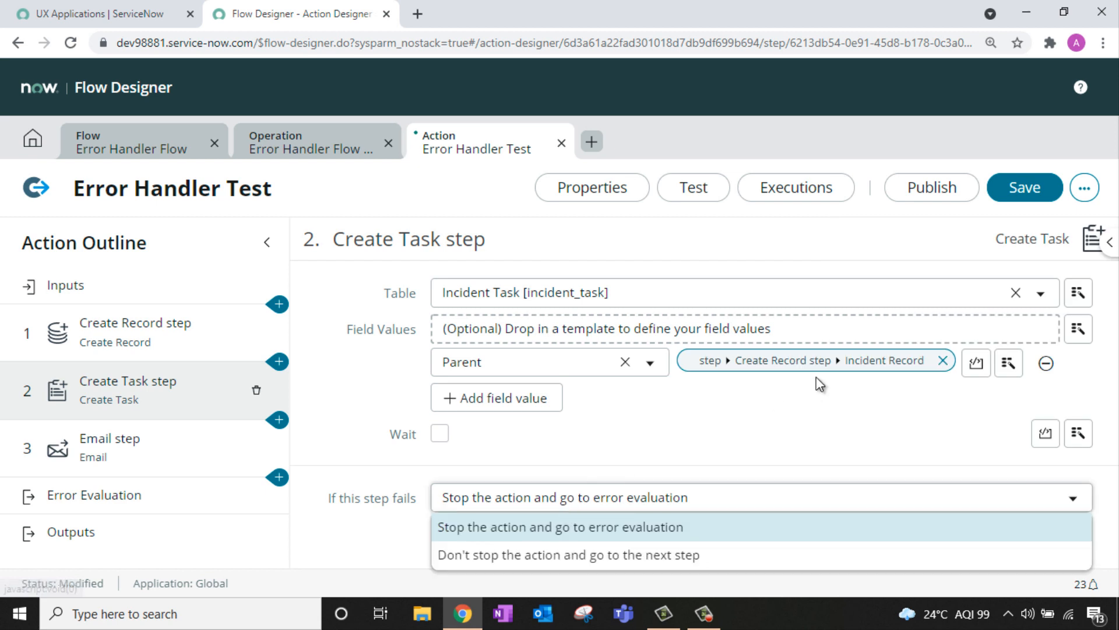
pyautogui.click(469, 557)
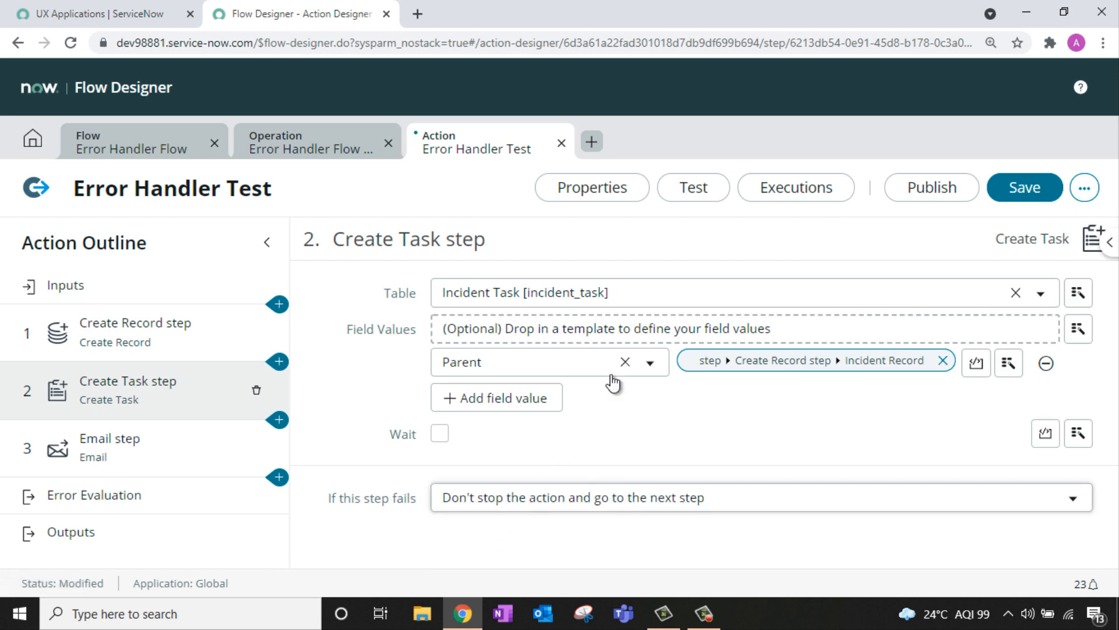
pyautogui.click(108, 461)
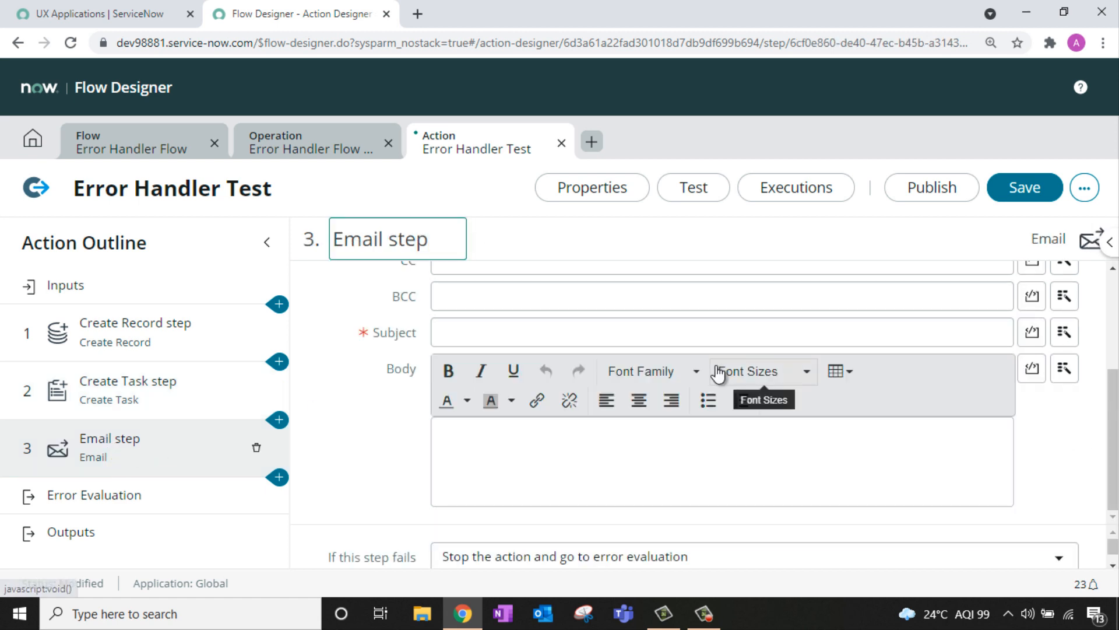
# Step: Enter the recipient's e-mail address in To and the subject 'Critical Incident Occured'
pyautogui.scroll(3, 691, 391)
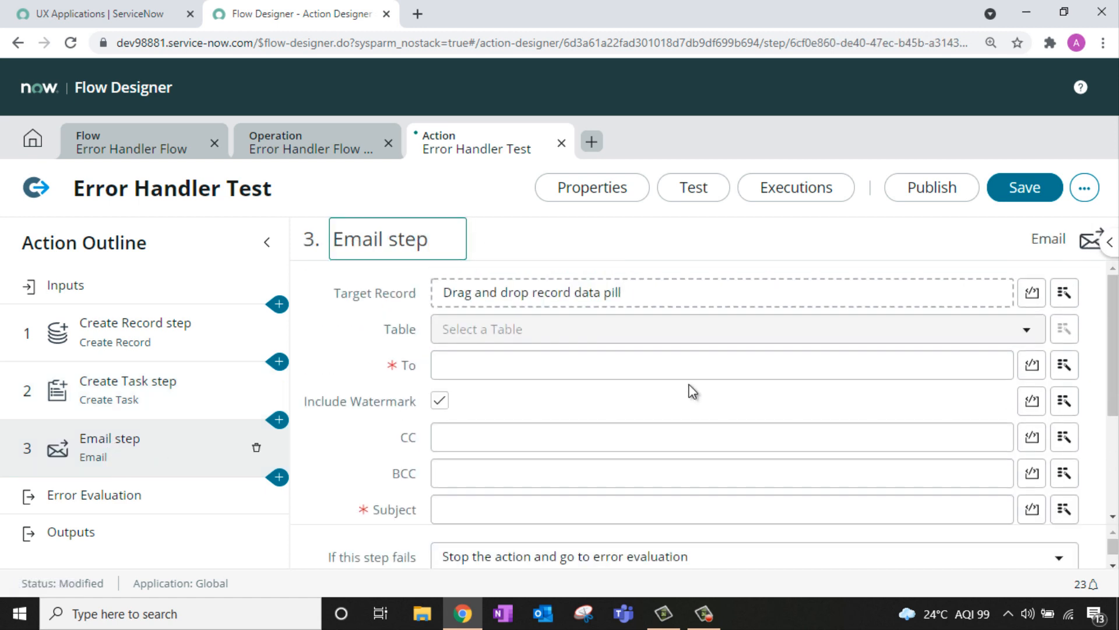
pyautogui.click(571, 365)
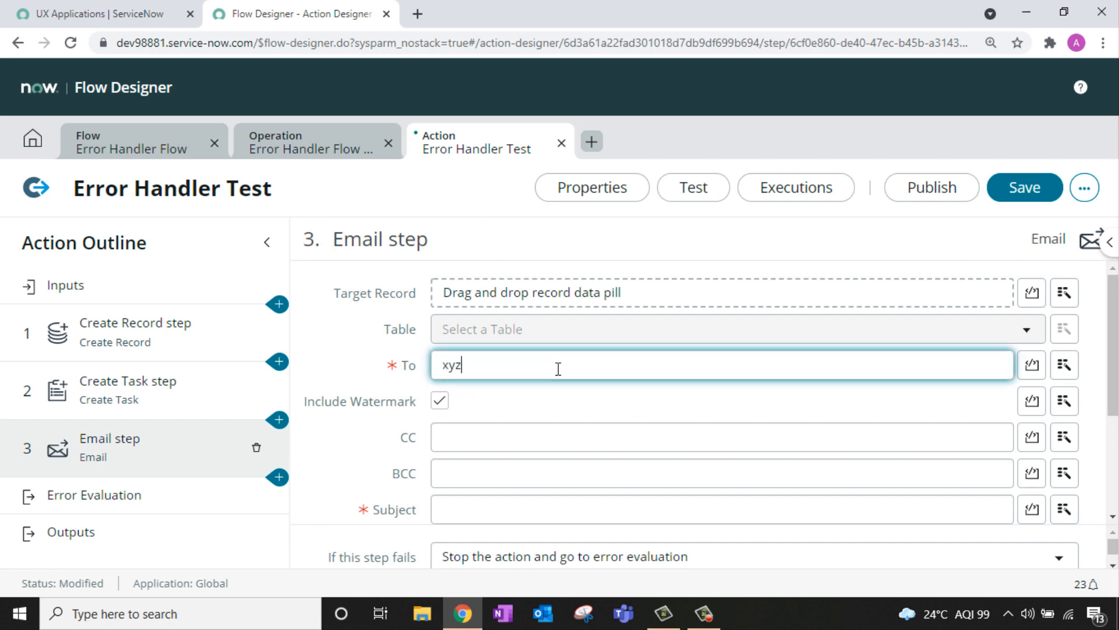
pyautogui.write('@ab')
pyautogui.scroll(-3, 559, 369)
pyautogui.click(520, 350)
pyautogui.write('Critical Inc')
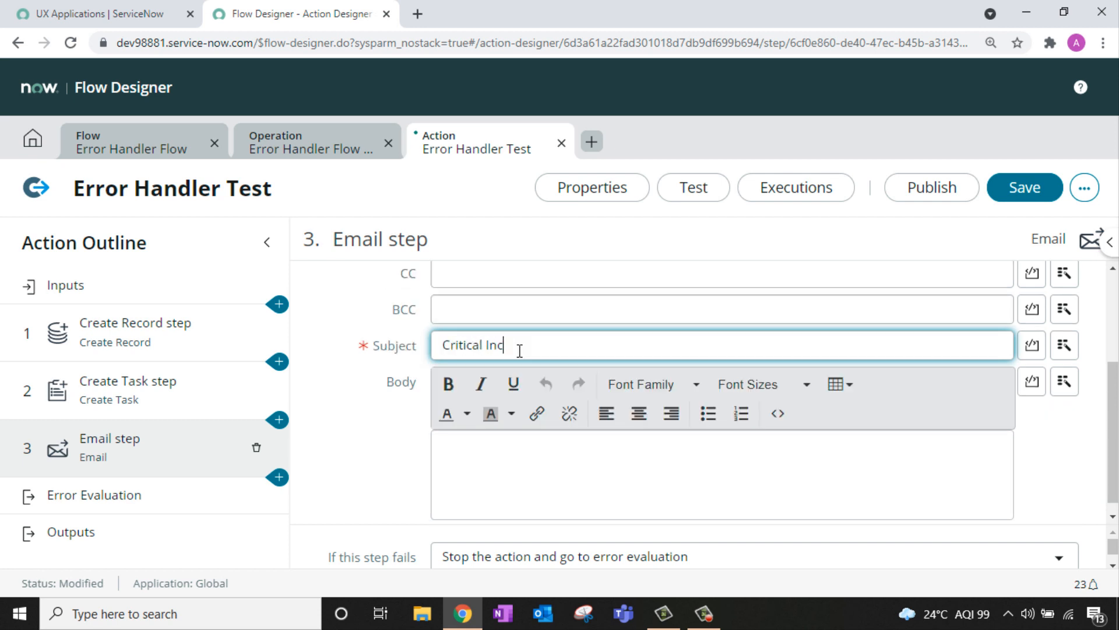
pyautogui.write('ide')
pyautogui.write('nt Occured')
pyautogui.hotkey('ctrl', '0')
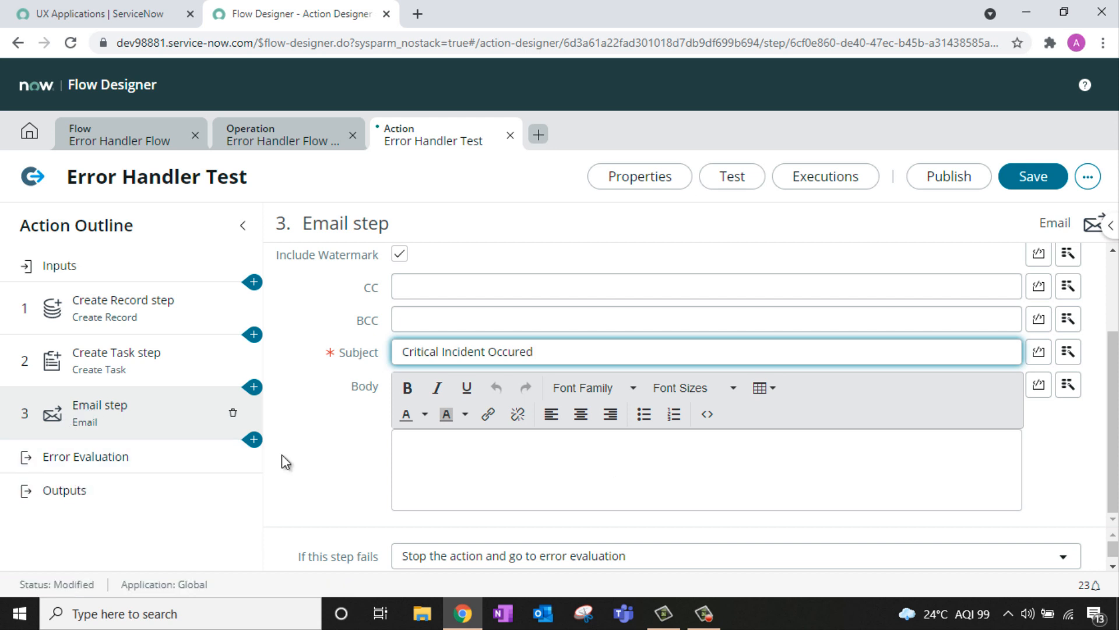
pyautogui.hotkey('ctrl', '+')
pyautogui.click(1108, 241)
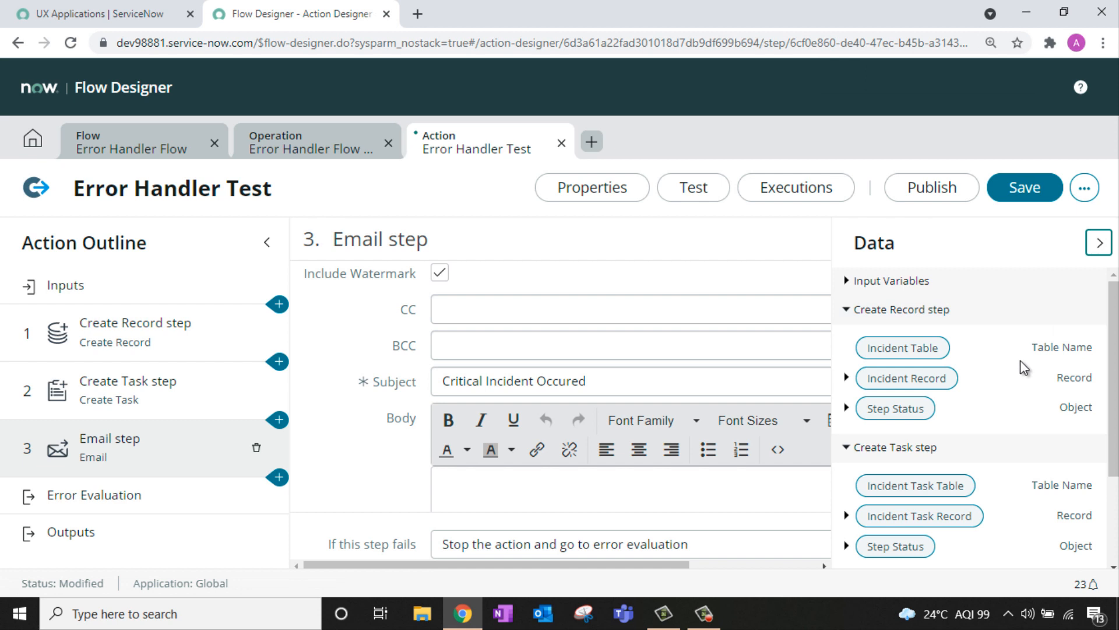
# Step: Inspect the Create Record and Email step status Code and Message pills, then go to Error Evaluation
pyautogui.click(847, 408)
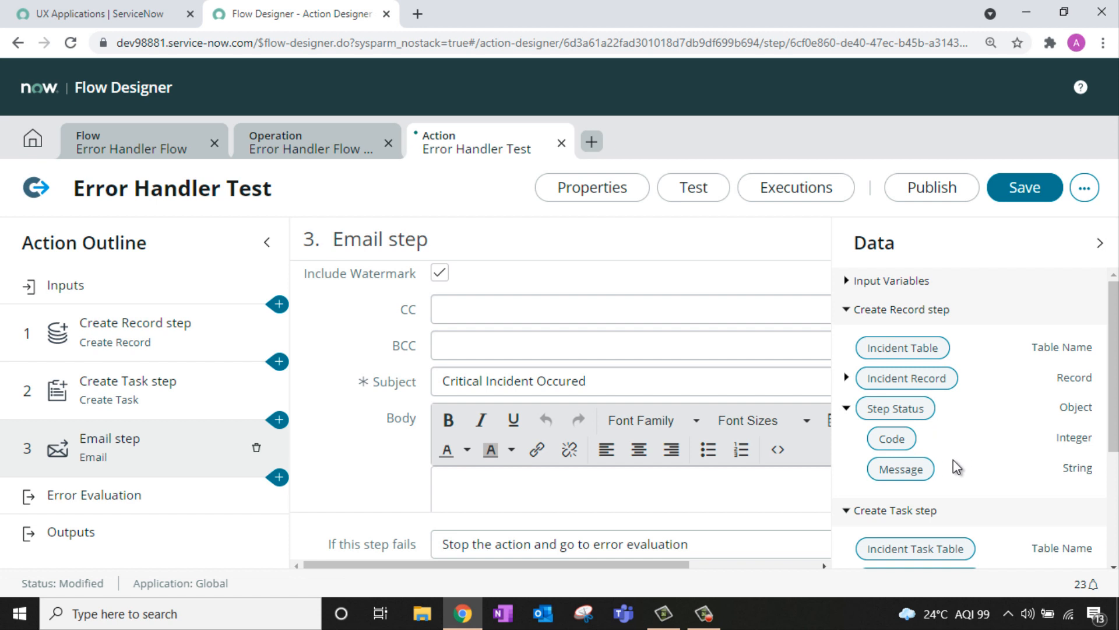
pyautogui.scroll(-3, 962, 326)
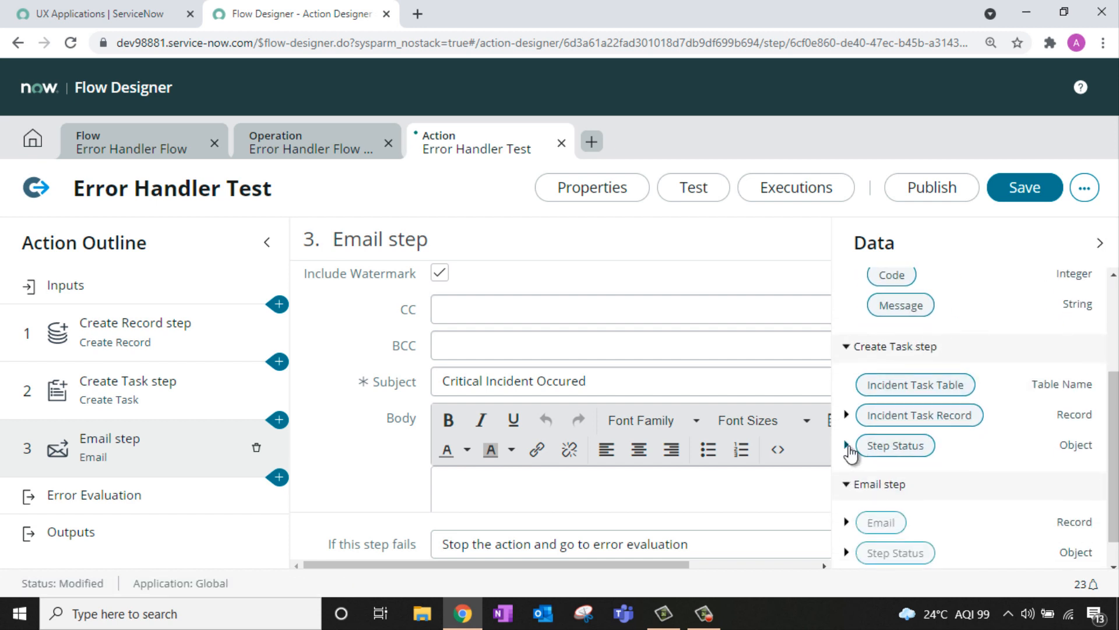
pyautogui.scroll(-1, 956, 368)
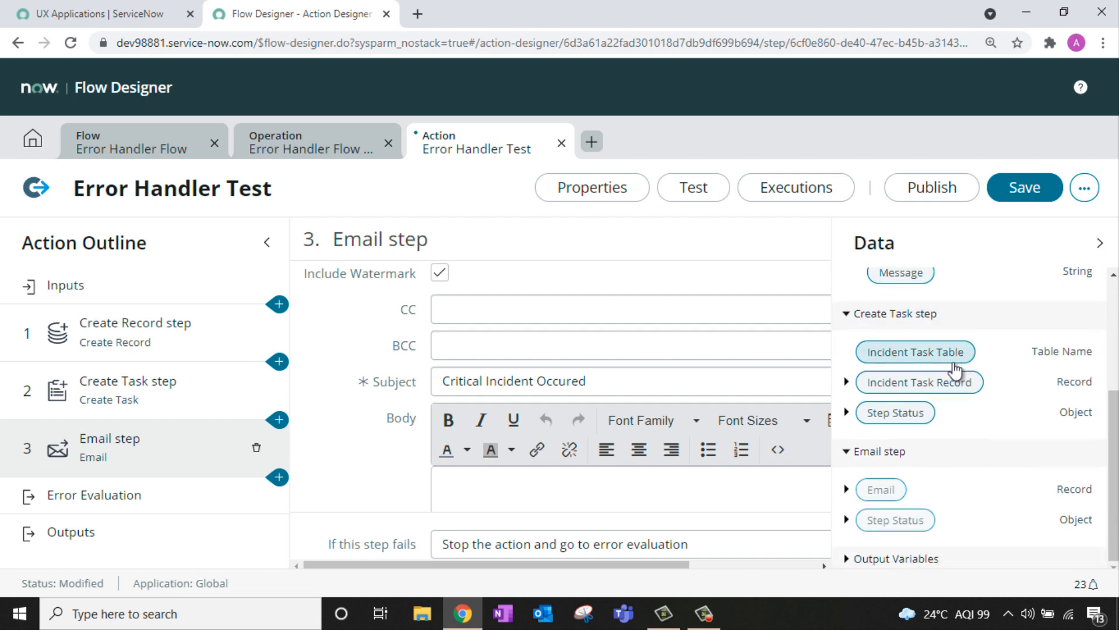
pyautogui.click(846, 520)
pyautogui.scroll(-2, 1006, 438)
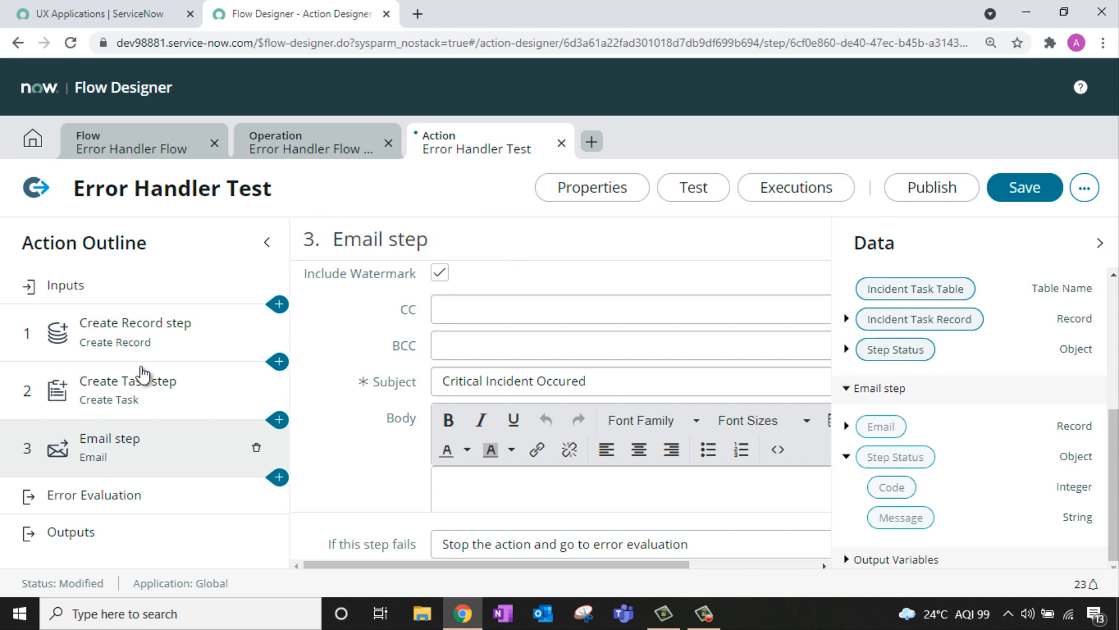
pyautogui.click(69, 497)
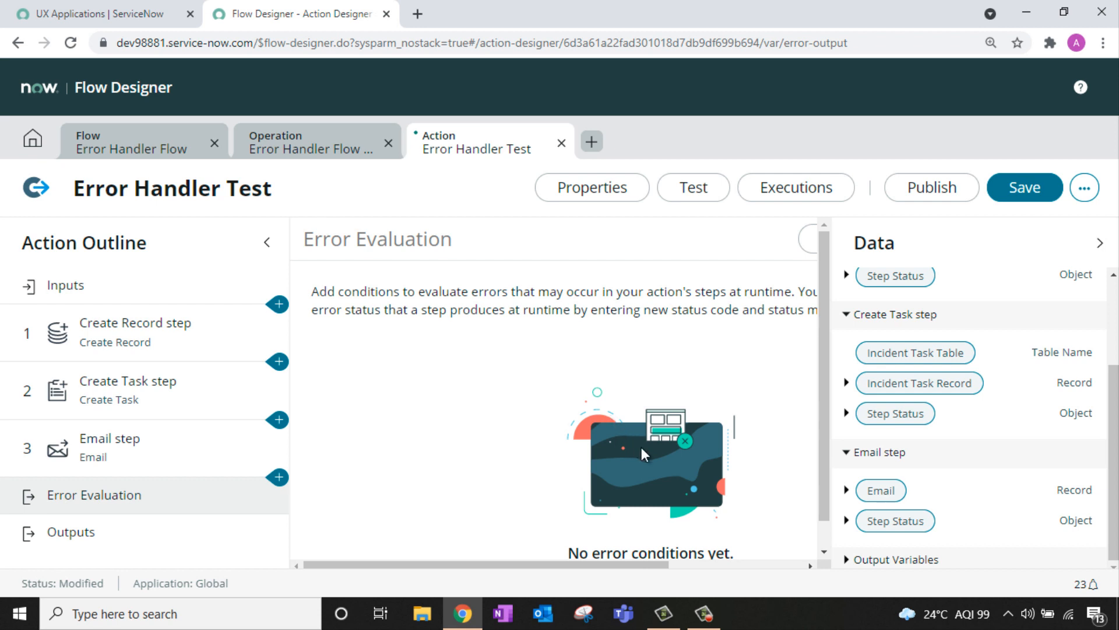
# Step: Add error condition 'Record Creation Failed' checking Create Record Step Status Code is 1
pyautogui.click(1100, 243)
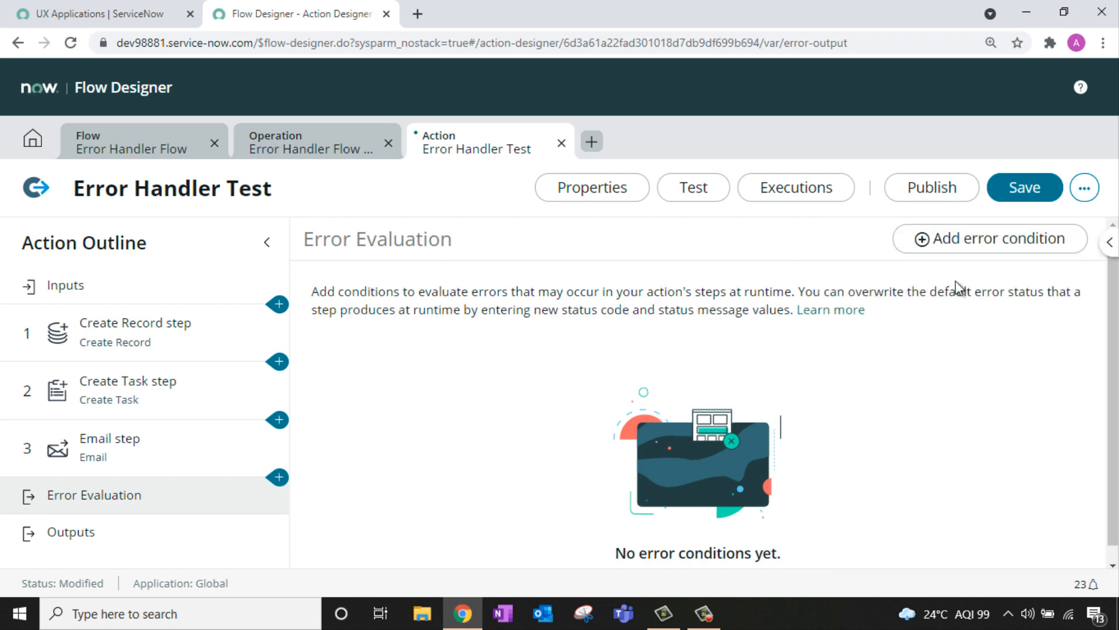
pyautogui.click(979, 242)
pyautogui.click(477, 362)
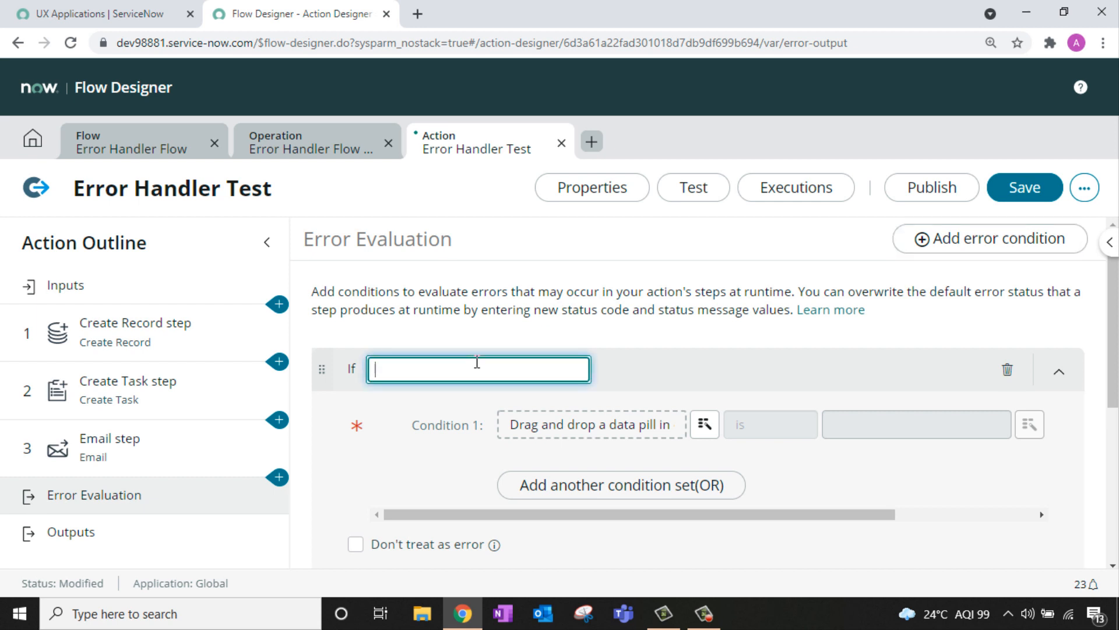
pyautogui.write('Record Creation')
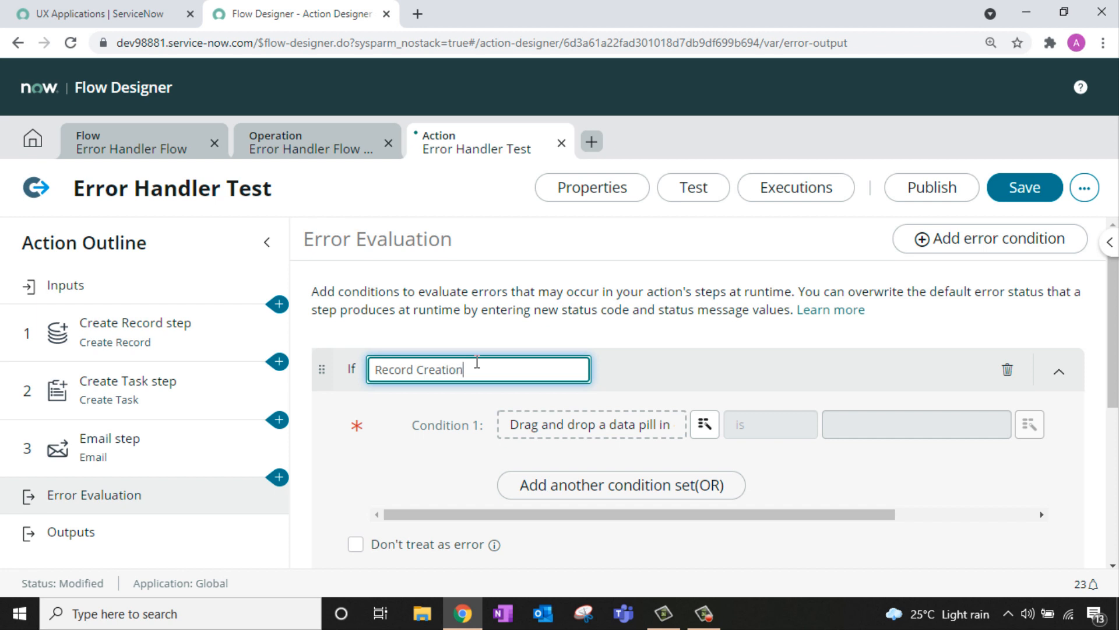
pyautogui.write(' Failed')
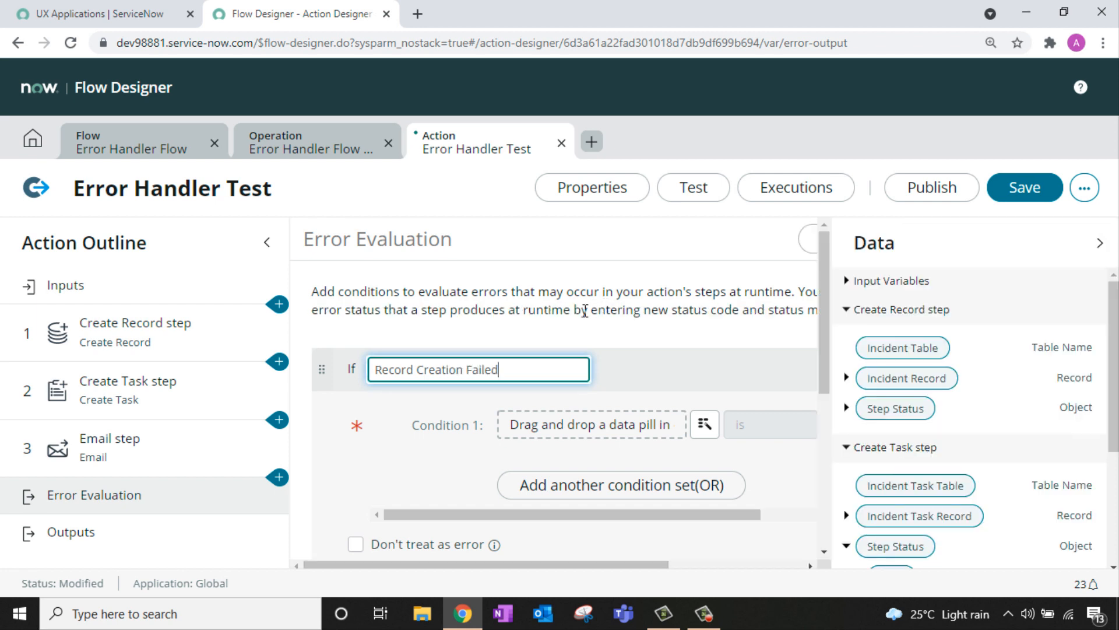
pyautogui.click(267, 242)
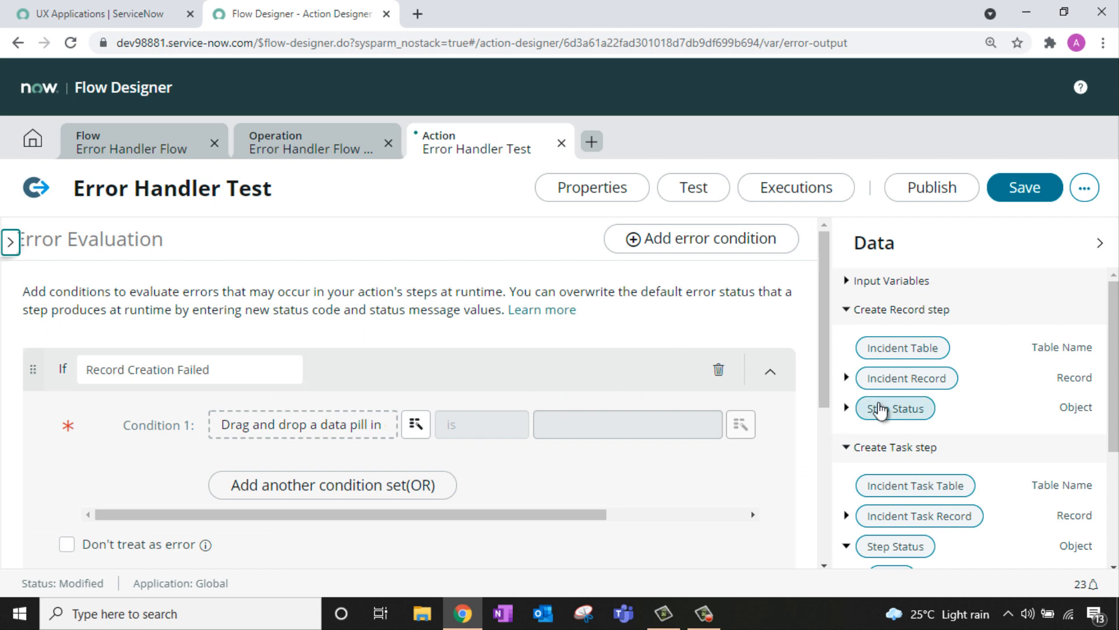
pyautogui.click(845, 408)
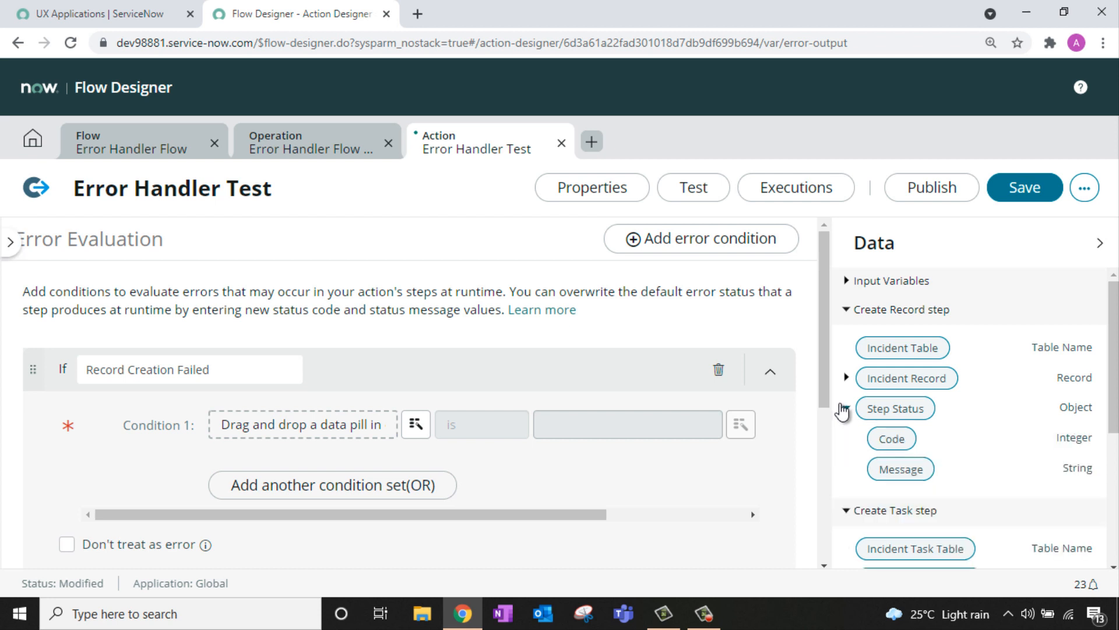
pyautogui.moveTo(896, 443); pyautogui.dragTo(357, 430)
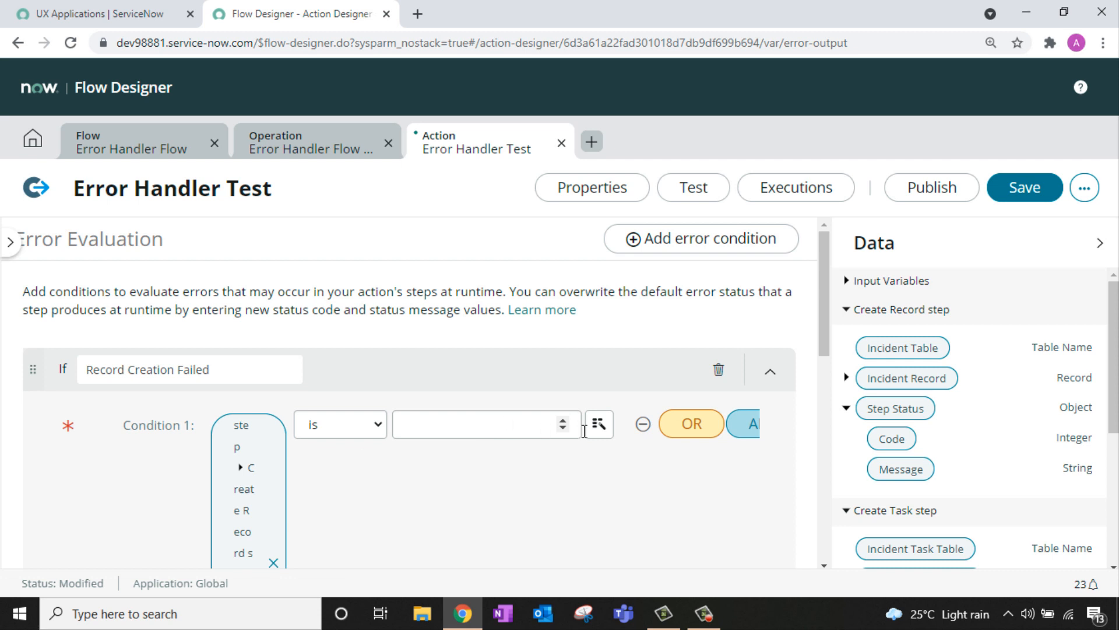
pyautogui.click(525, 423)
pyautogui.write('1')
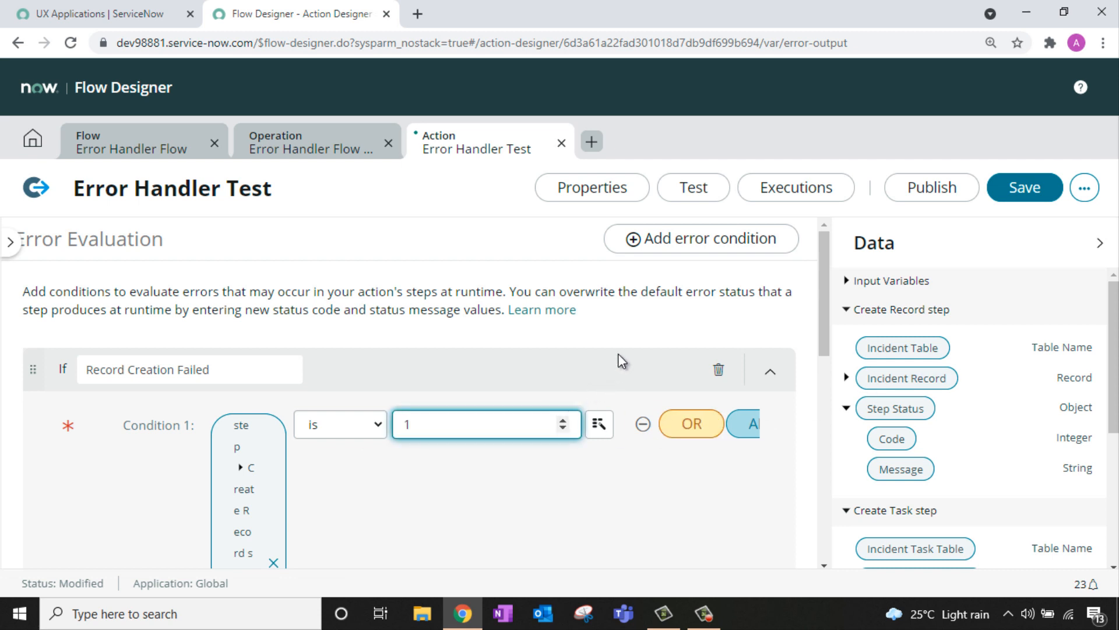
pyautogui.scroll(-5, 615, 355)
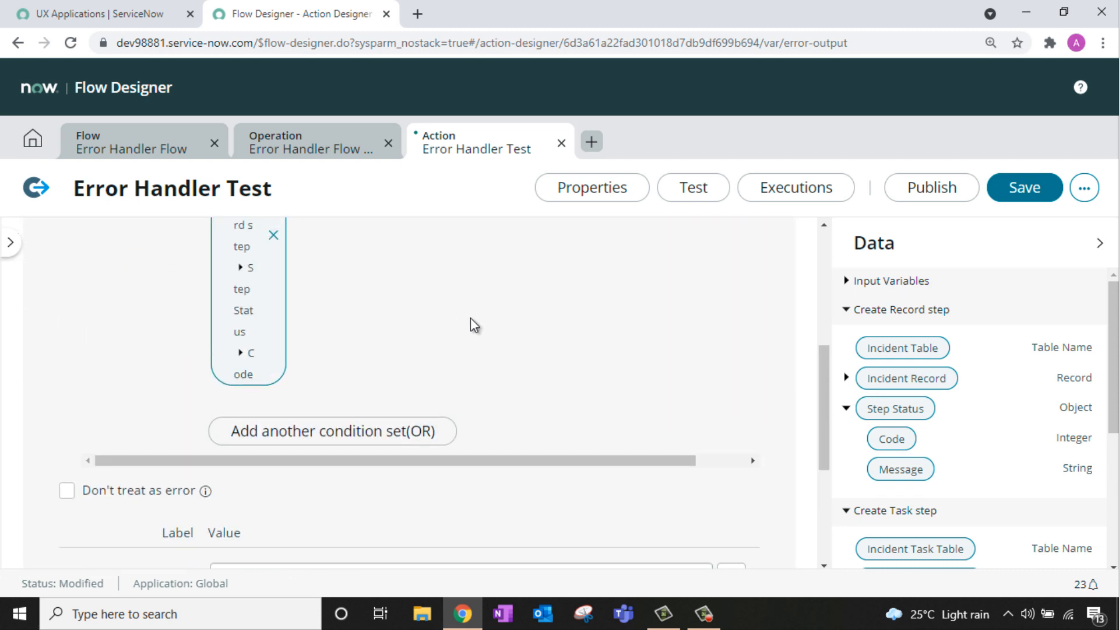
pyautogui.scroll(-3, 472, 338)
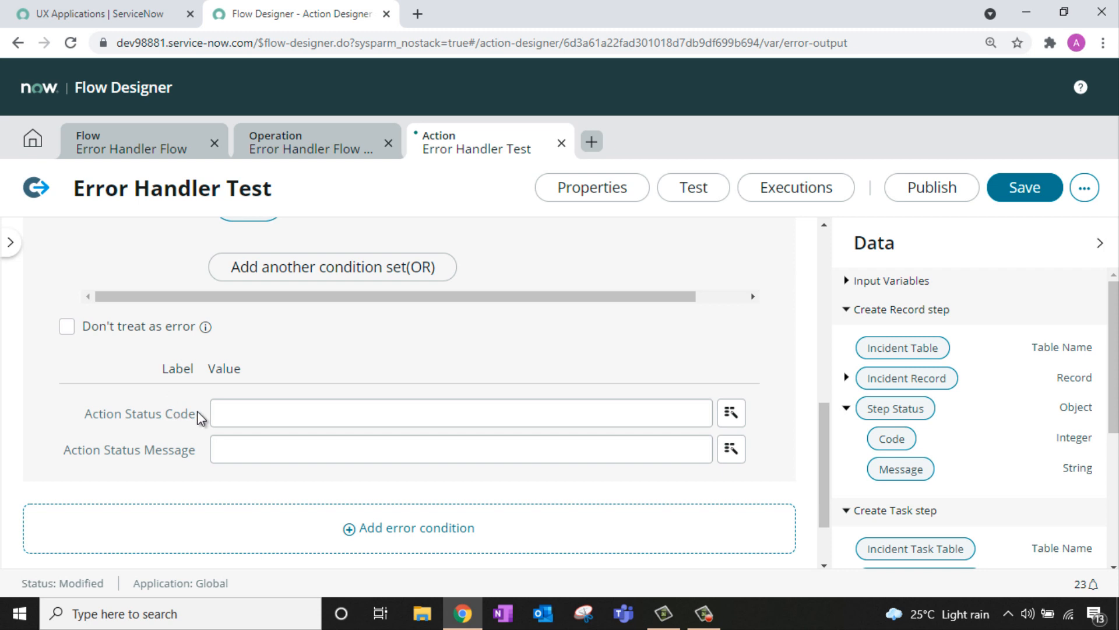
# Step: Give it Action Status Code 101 and message 'Error with Incident Creation'
pyautogui.click(222, 413)
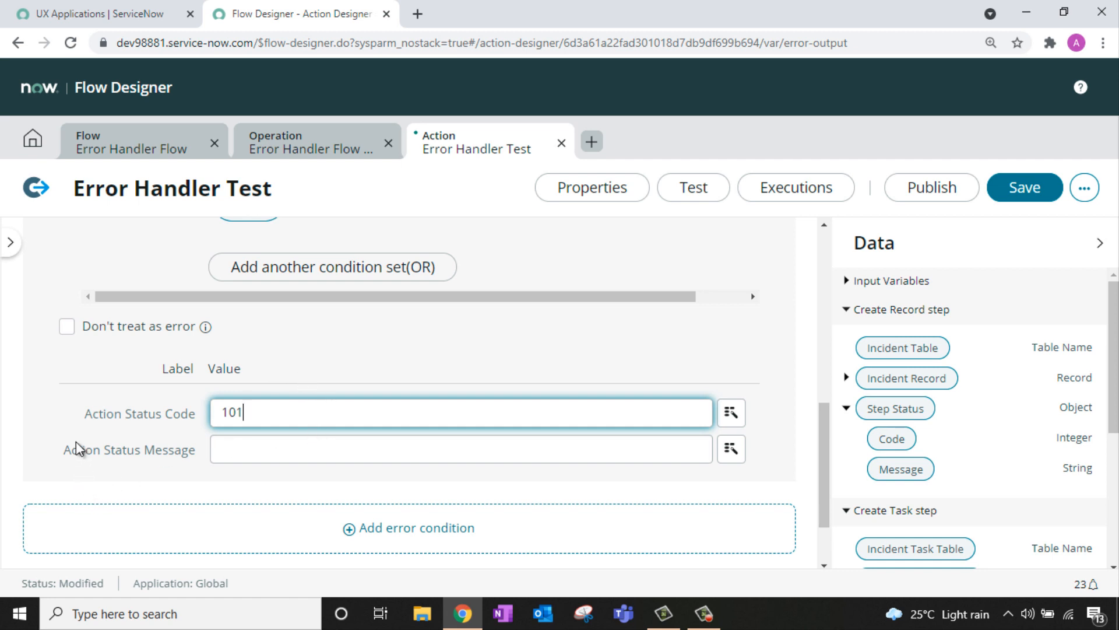
pyautogui.click(244, 446)
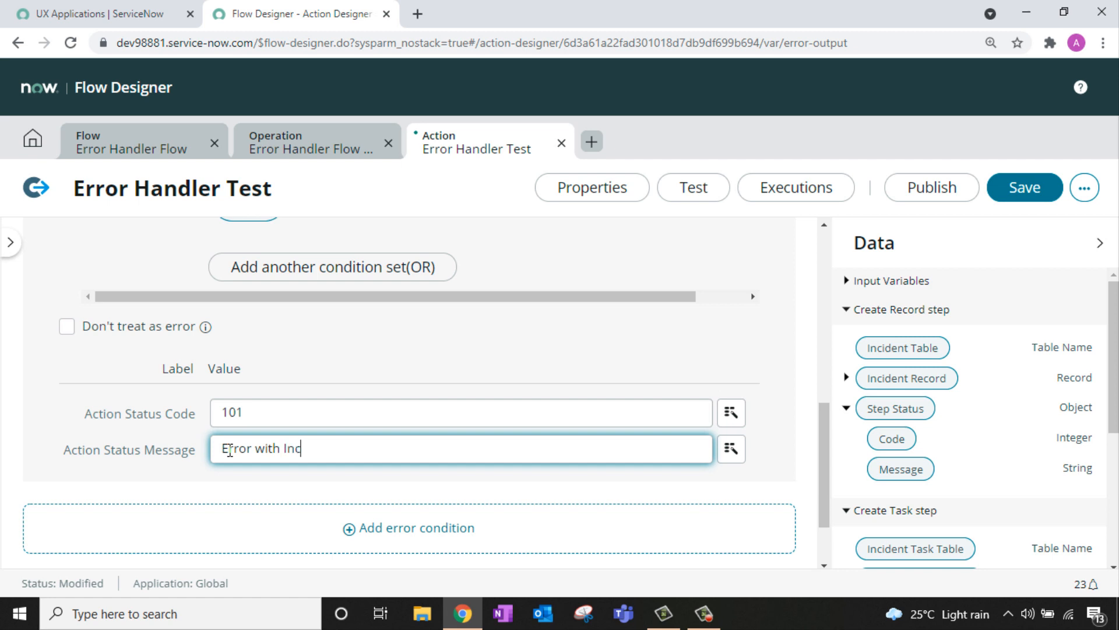
pyautogui.write('Error with Incident Creation')
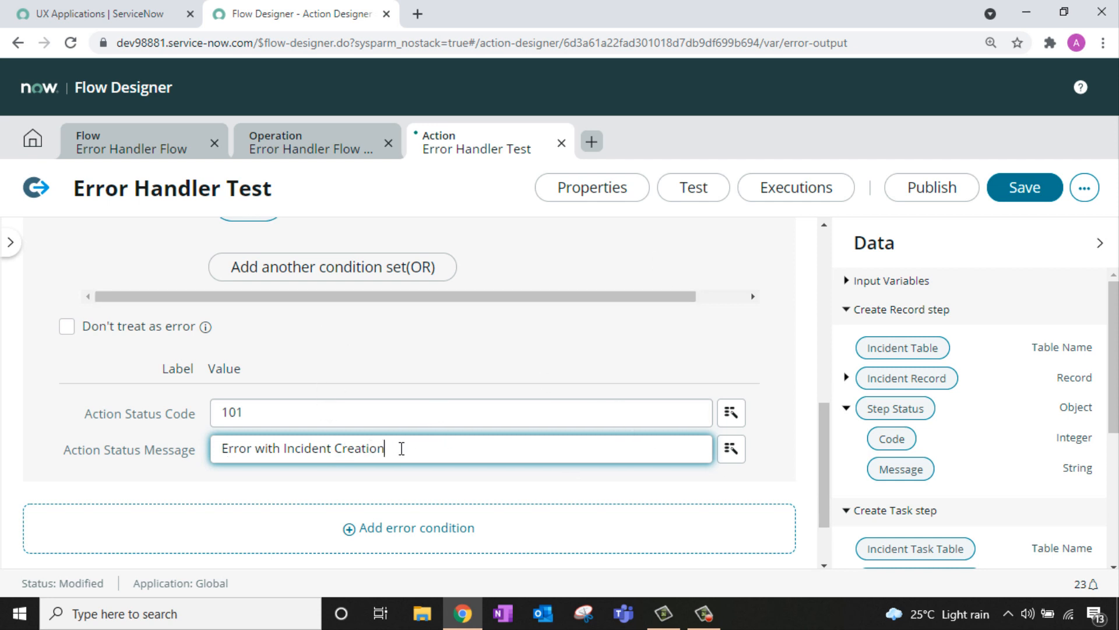
pyautogui.click(380, 523)
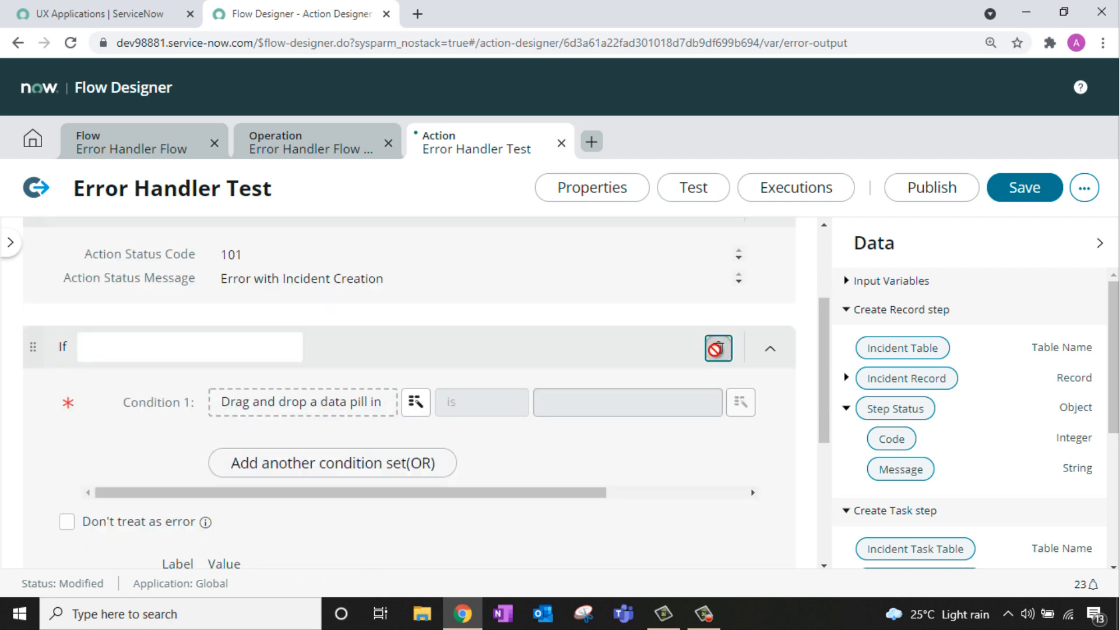
pyautogui.click(717, 349)
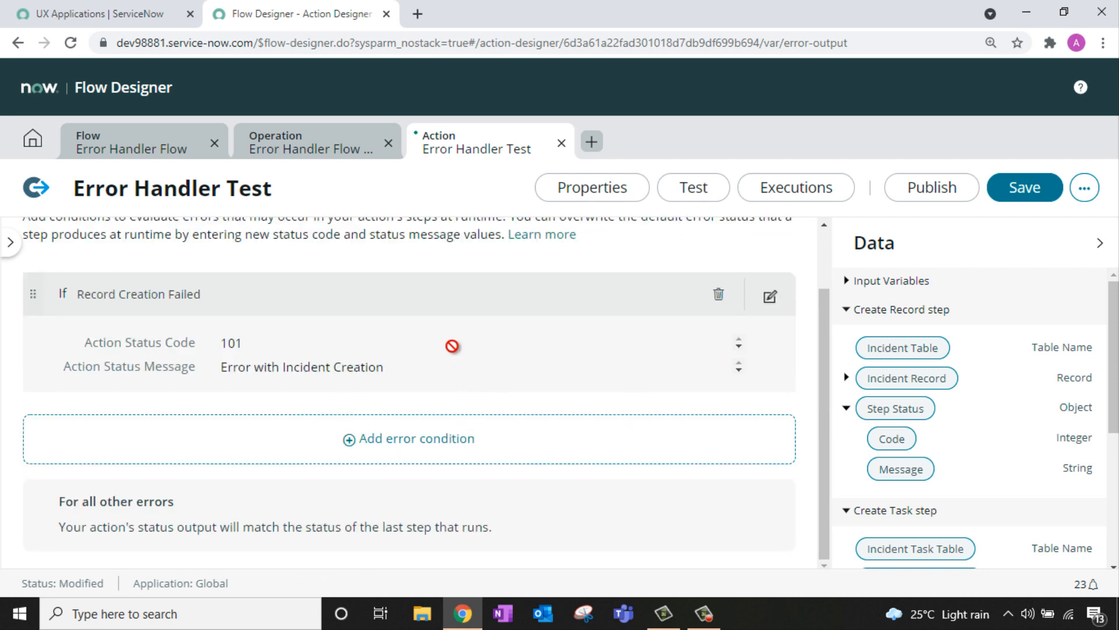
# Step: Add error condition 'Incident Task Creation Failed' checking Create Task Step Status Code is 1
pyautogui.click(382, 441)
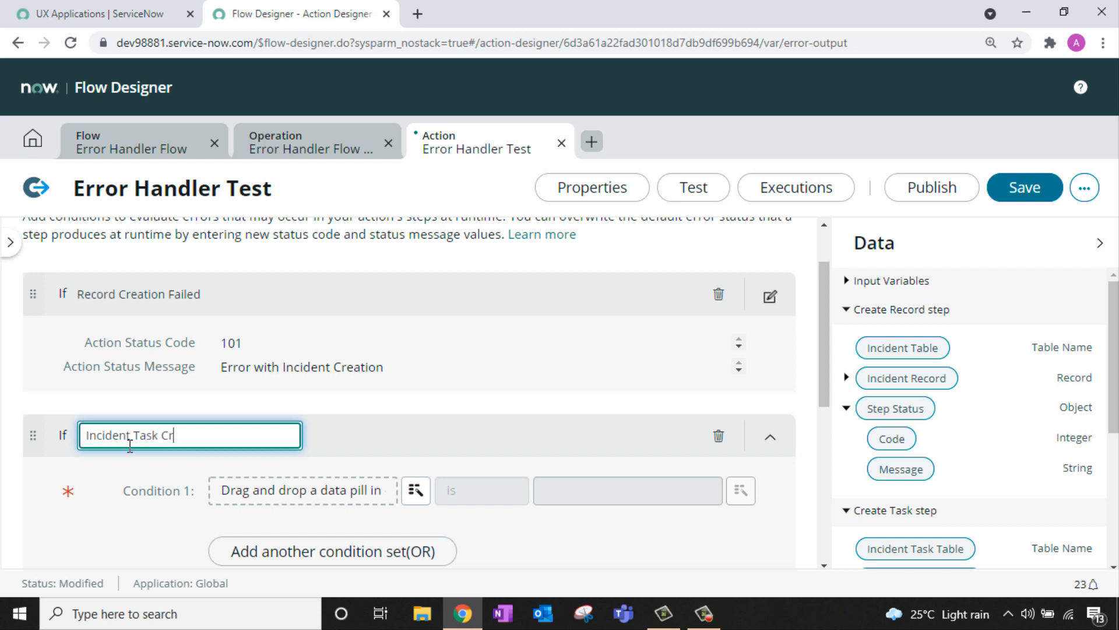
pyautogui.write('Incident Task Creation Failed')
pyautogui.scroll(-3, 1002, 395)
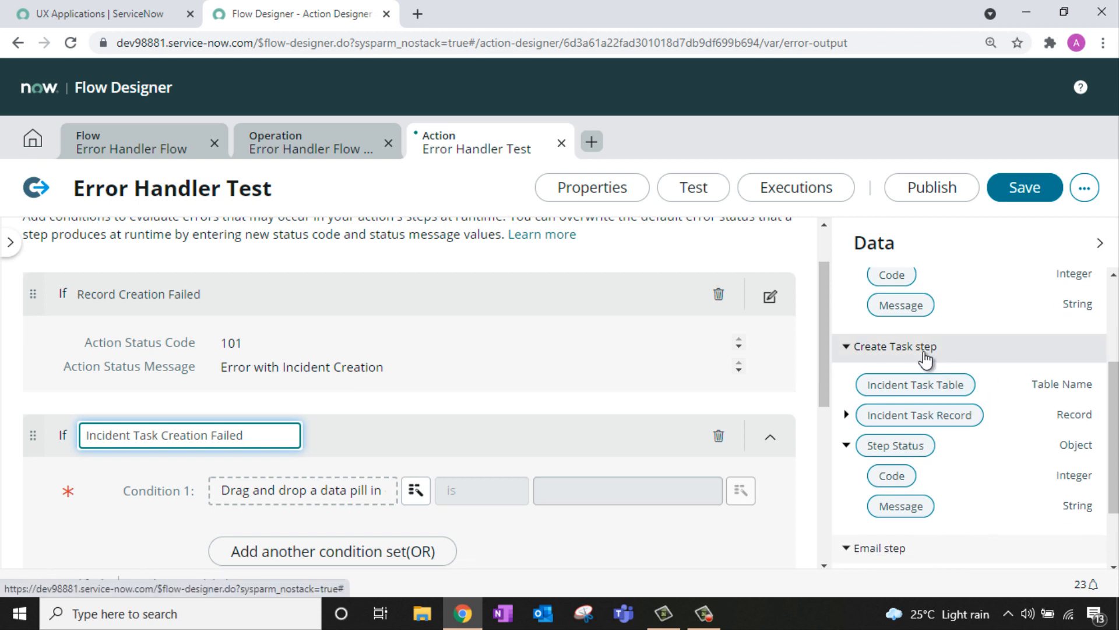
pyautogui.moveTo(891, 476); pyautogui.dragTo(326, 497)
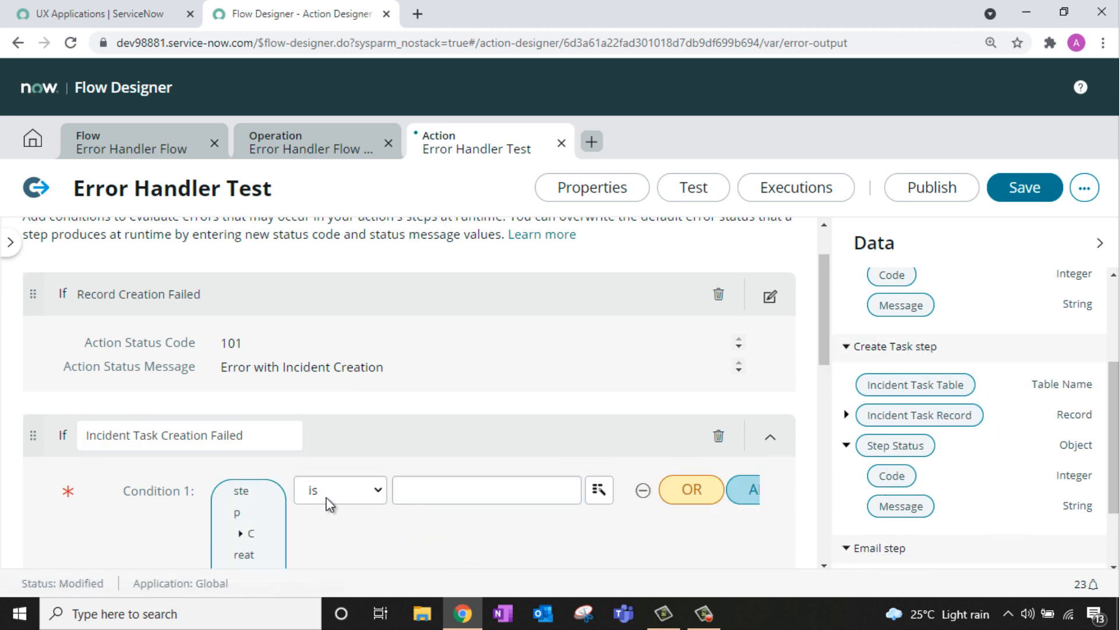
pyautogui.click(469, 498)
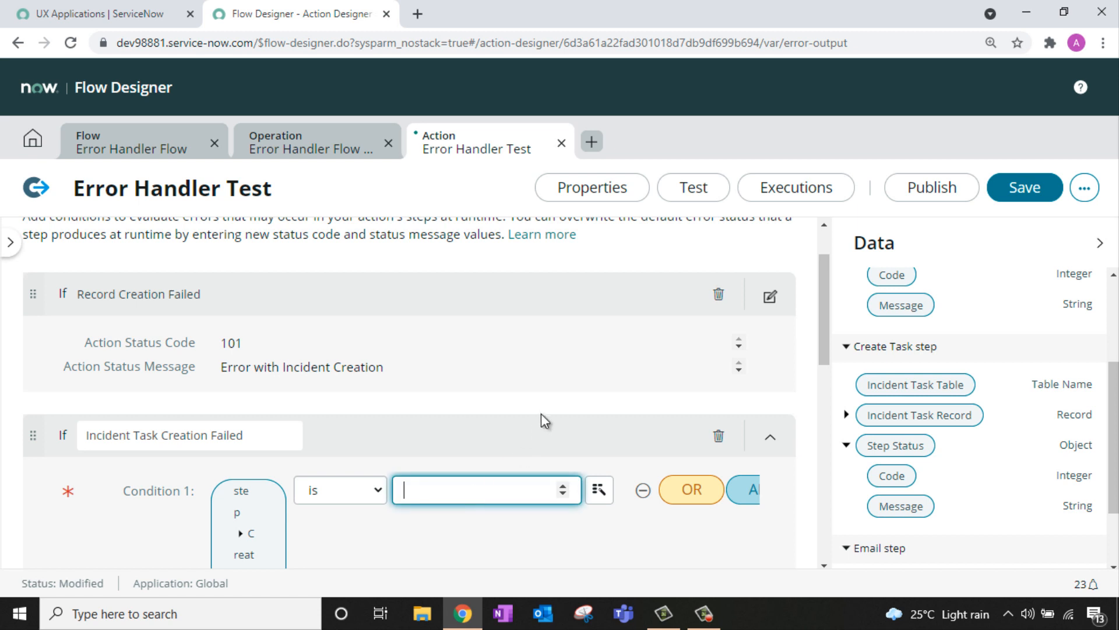
pyautogui.write('1')
# Step: Set its Action Status Code to 102 and message 'Incident Task Creation Failed', then add a third condition
pyautogui.scroll(-10, 560, 400)
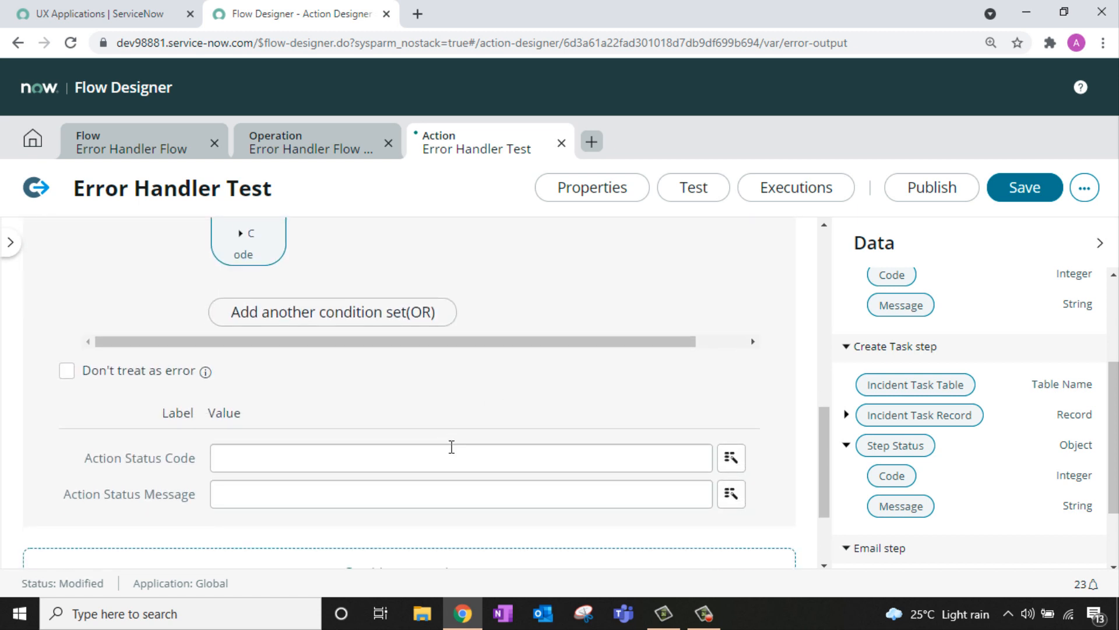
pyautogui.click(440, 449)
pyautogui.write('102')
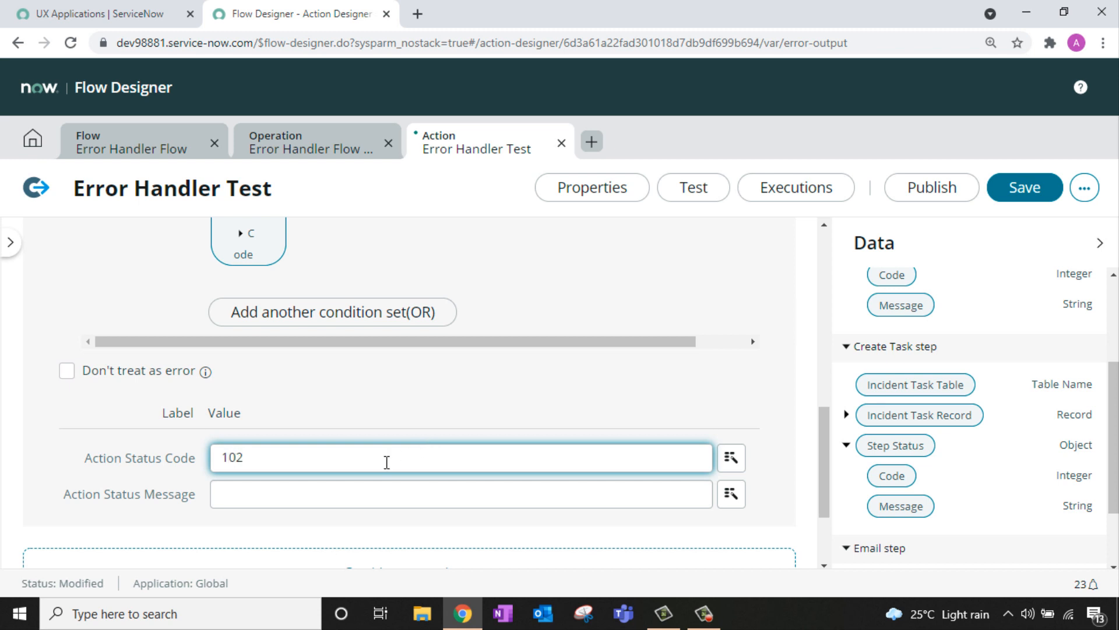
pyautogui.click(387, 490)
pyautogui.write('Inci')
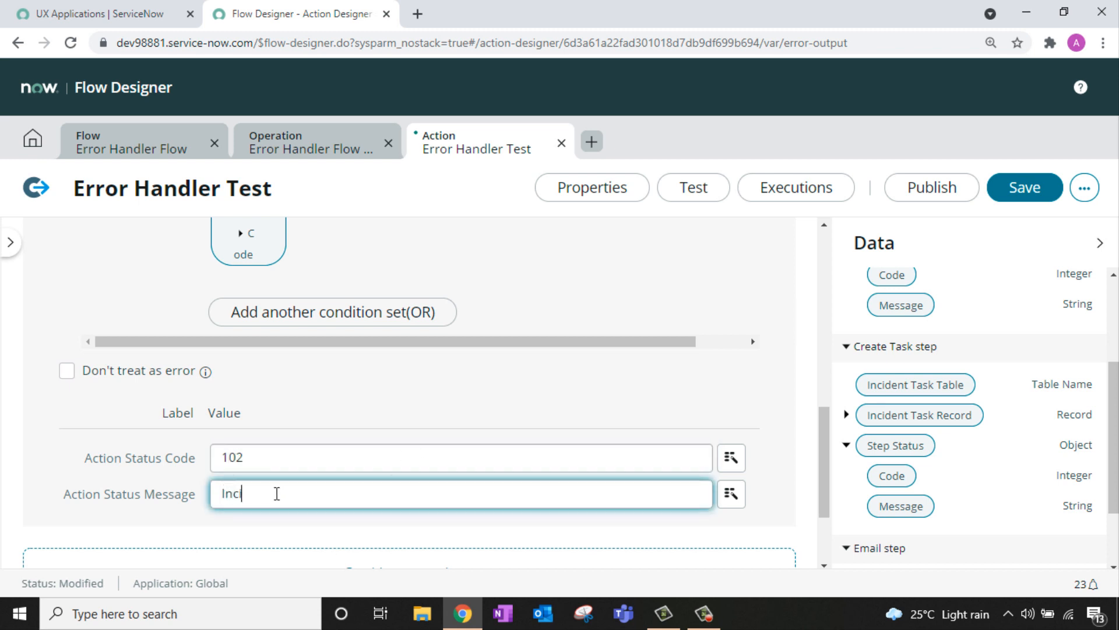
pyautogui.write('dent Task Creation Failed')
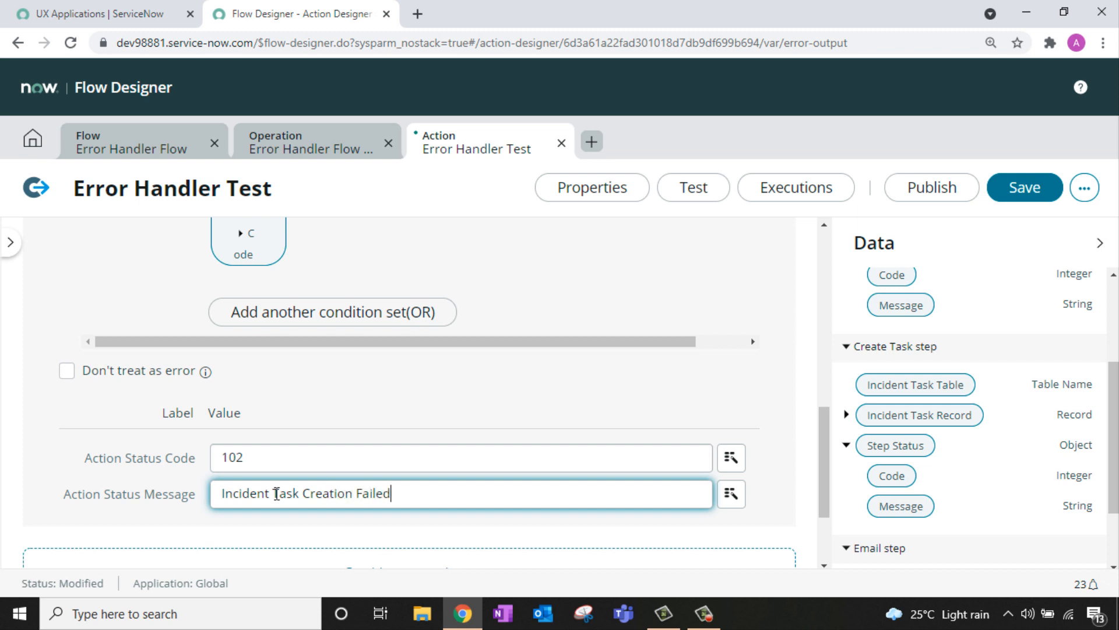
pyautogui.scroll(-2, 439, 460)
pyautogui.click(440, 457)
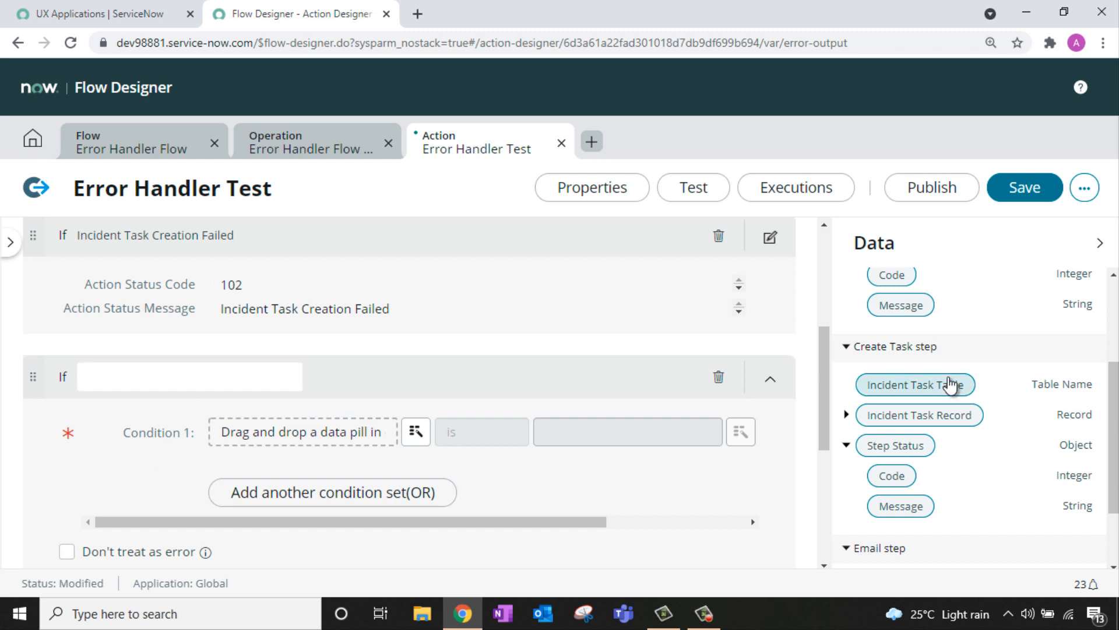
# Step: Name the third condition 'Notification has Failed', checking Email Step Status Code is 1
pyautogui.scroll(-1, 950, 383)
pyautogui.scroll(-1, 951, 385)
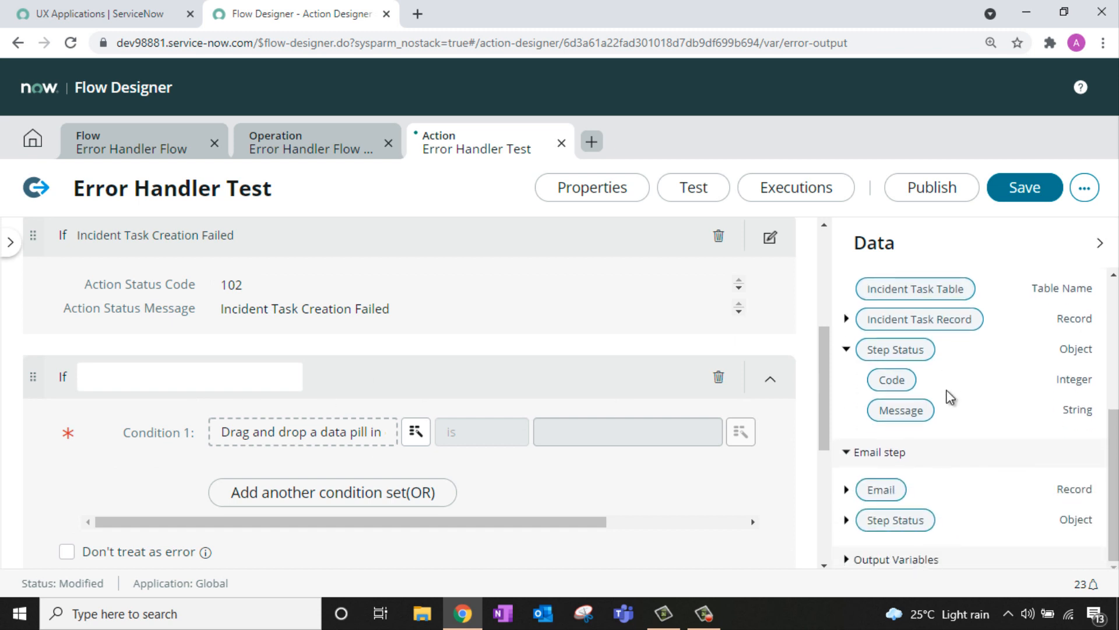
pyautogui.click(847, 521)
pyautogui.scroll(-1, 950, 466)
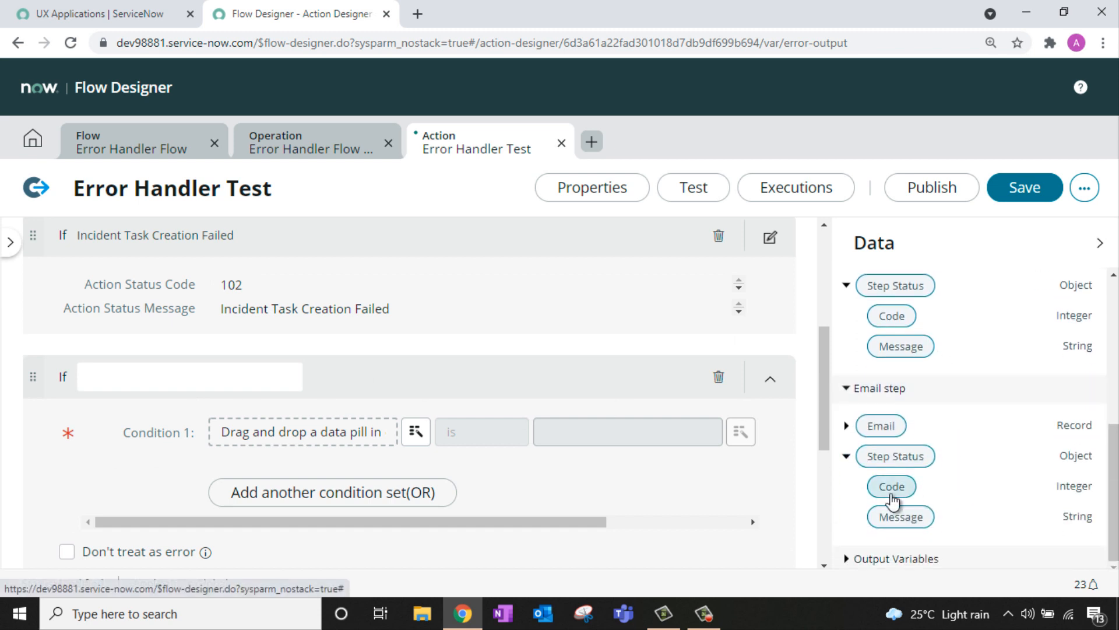
pyautogui.moveTo(886, 482); pyautogui.dragTo(292, 435)
pyautogui.click(107, 371)
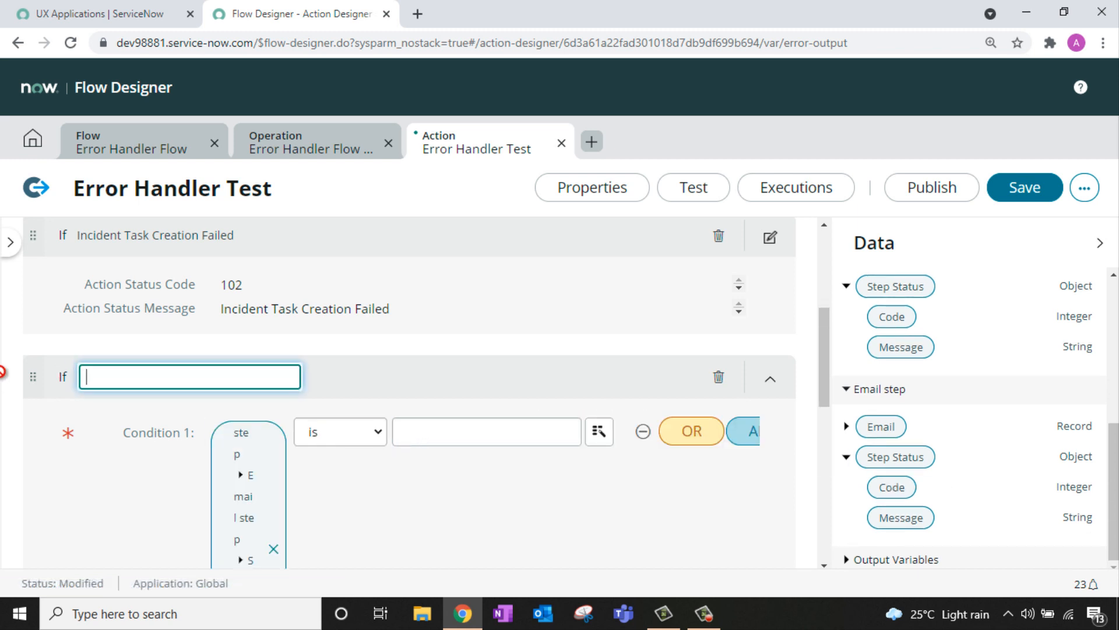
pyautogui.write('Notification has Failed')
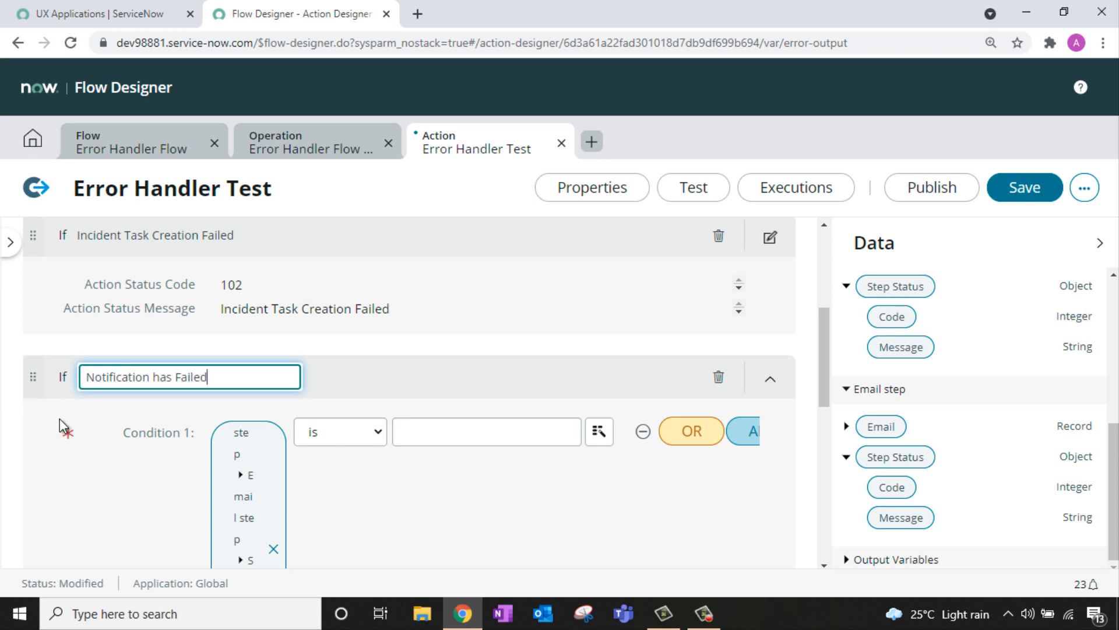
pyautogui.click(489, 434)
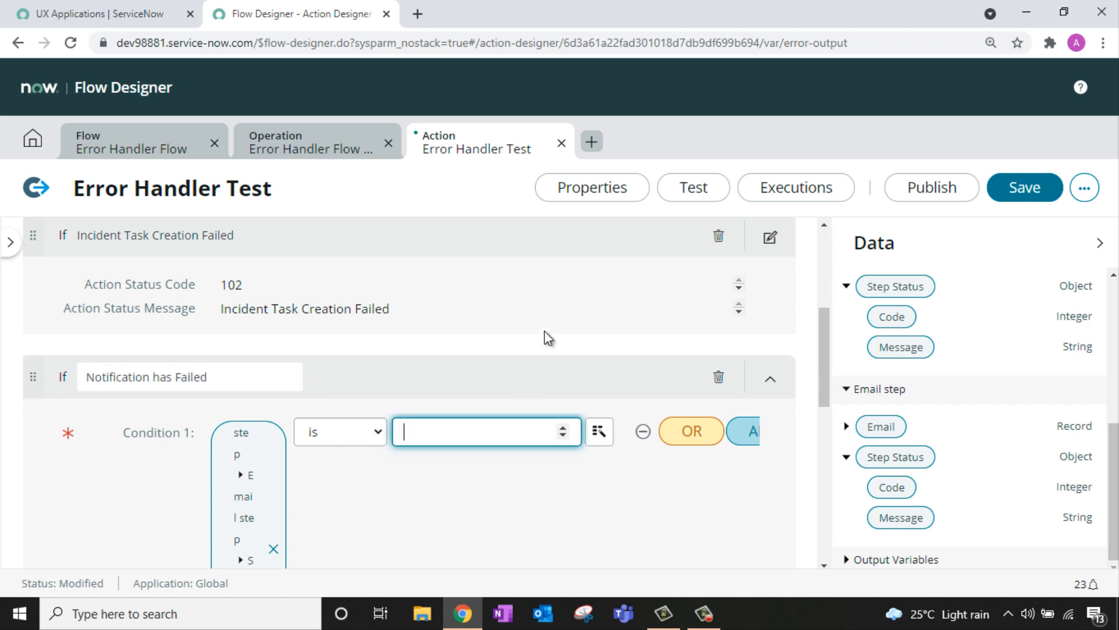
pyautogui.write('1')
# Step: Set its Action Status Code to 103 and message 'Notification has Failed'
pyautogui.scroll(-5, 525, 367)
pyautogui.scroll(-3, 530, 376)
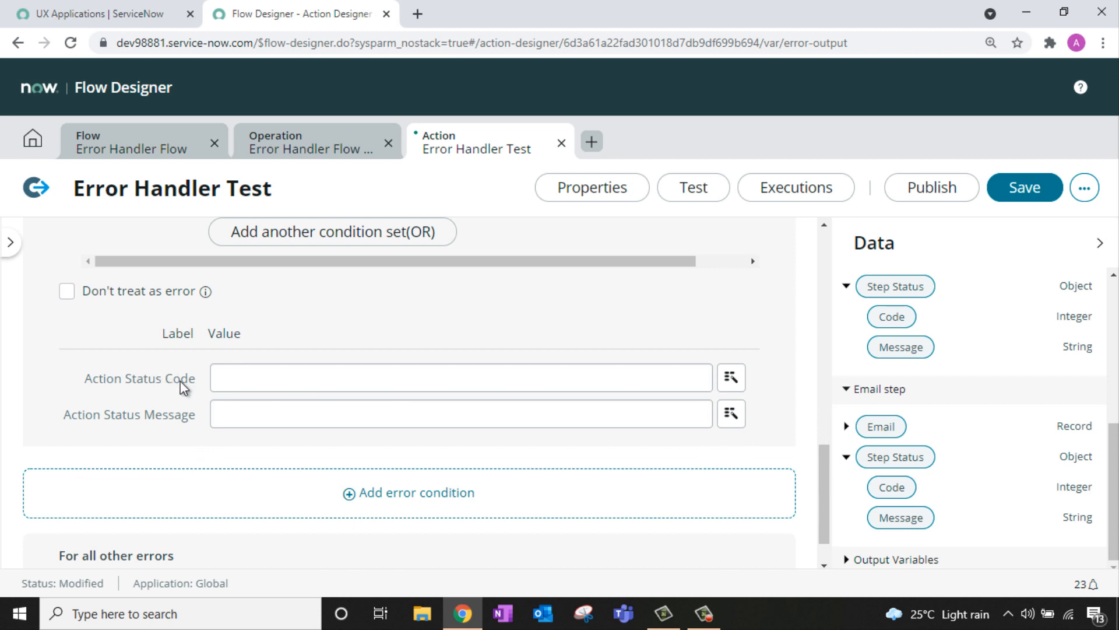
pyautogui.click(250, 379)
pyautogui.write('103')
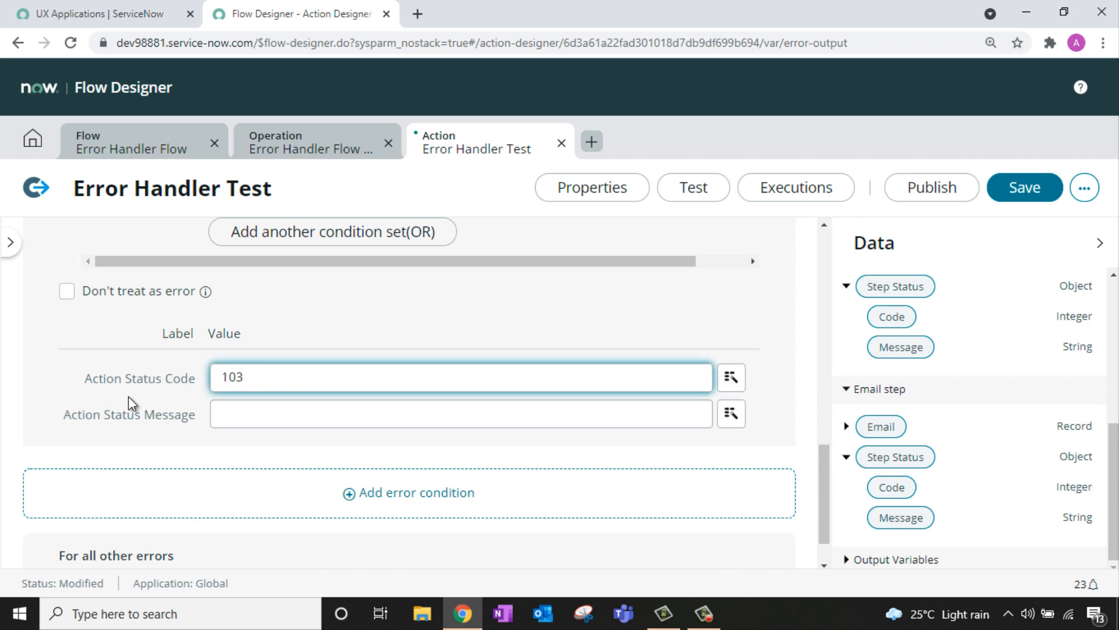
pyautogui.click(245, 420)
pyautogui.write('Not')
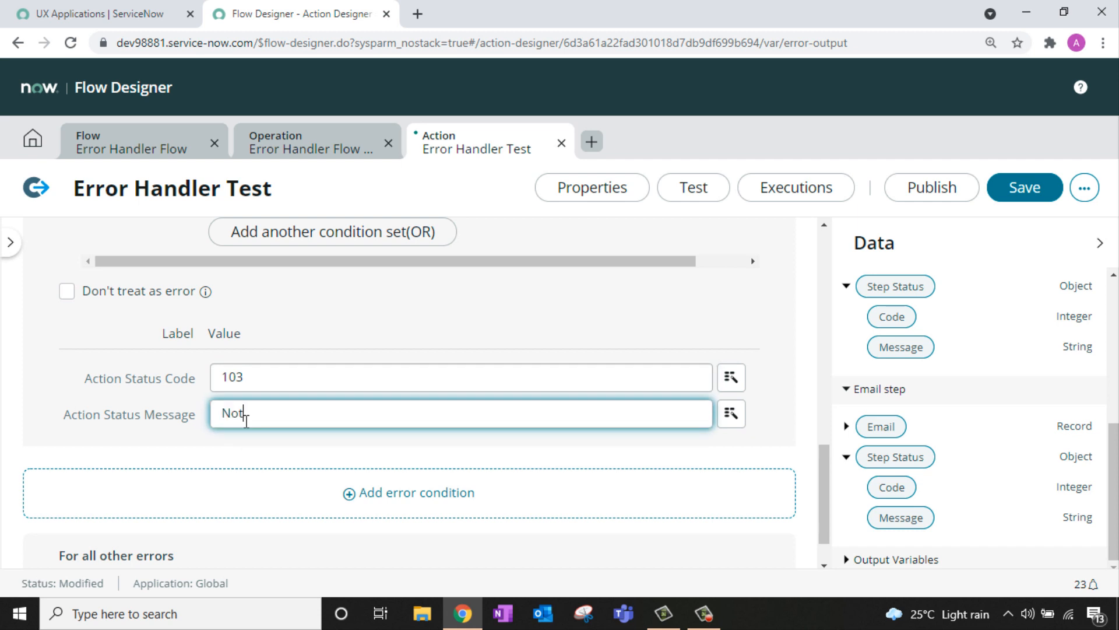
pyautogui.write('ification has Failed')
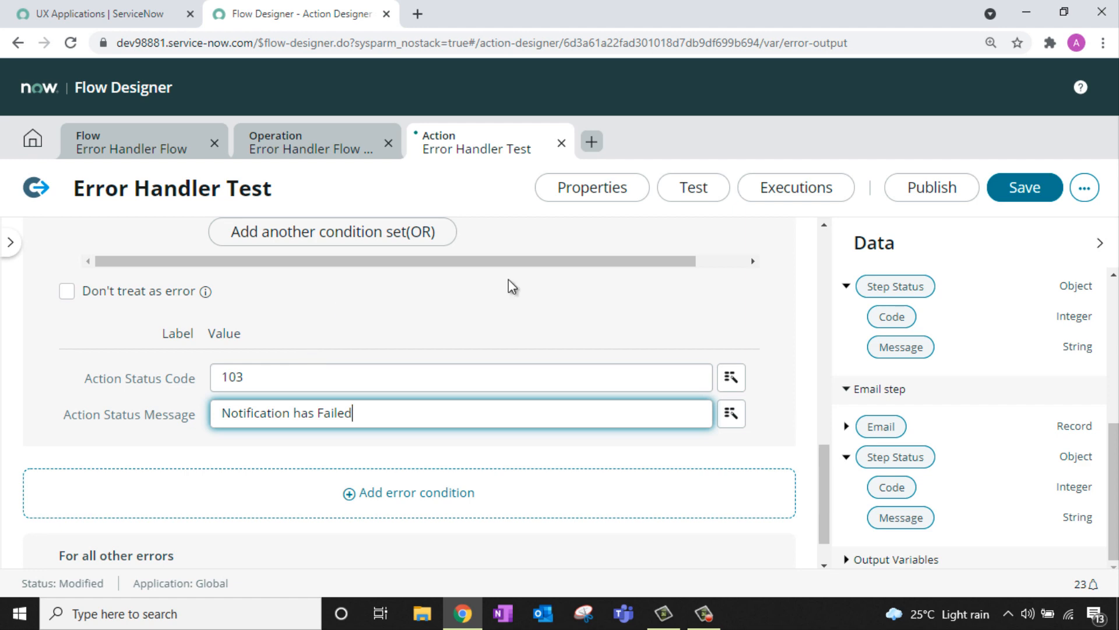
# Step: Save and publish the Error Handler Test action
pyautogui.click(1044, 185)
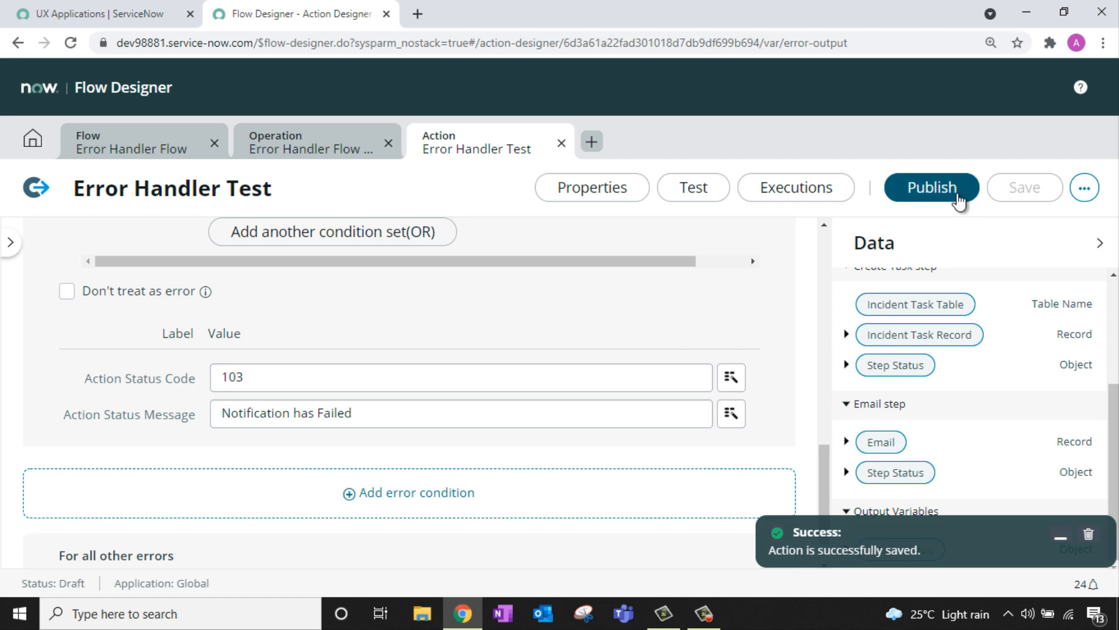
pyautogui.click(958, 200)
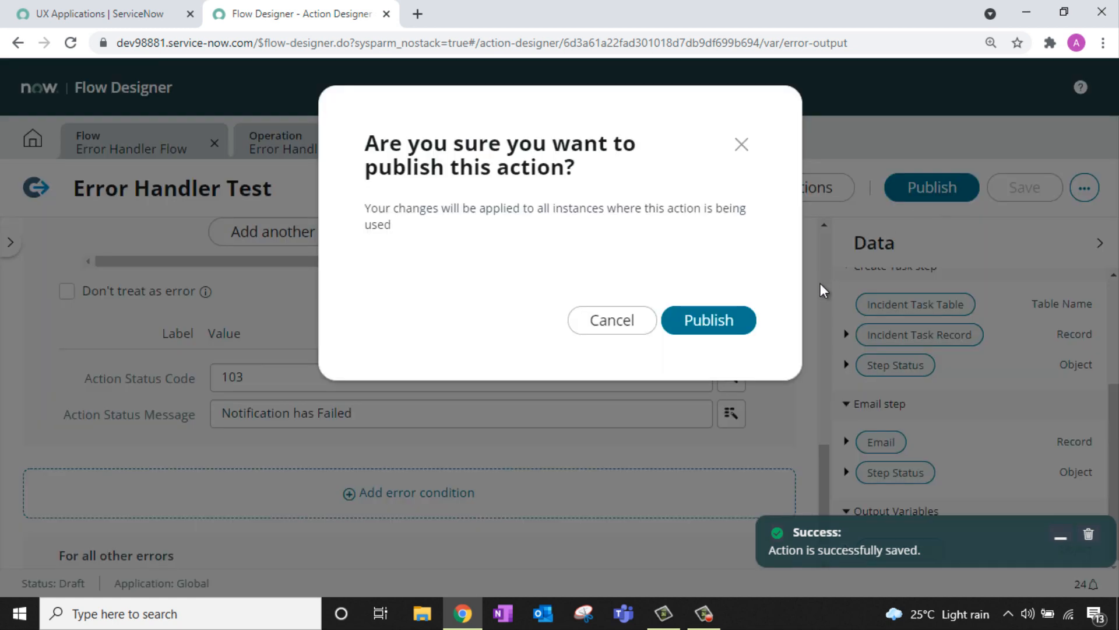
pyautogui.click(707, 325)
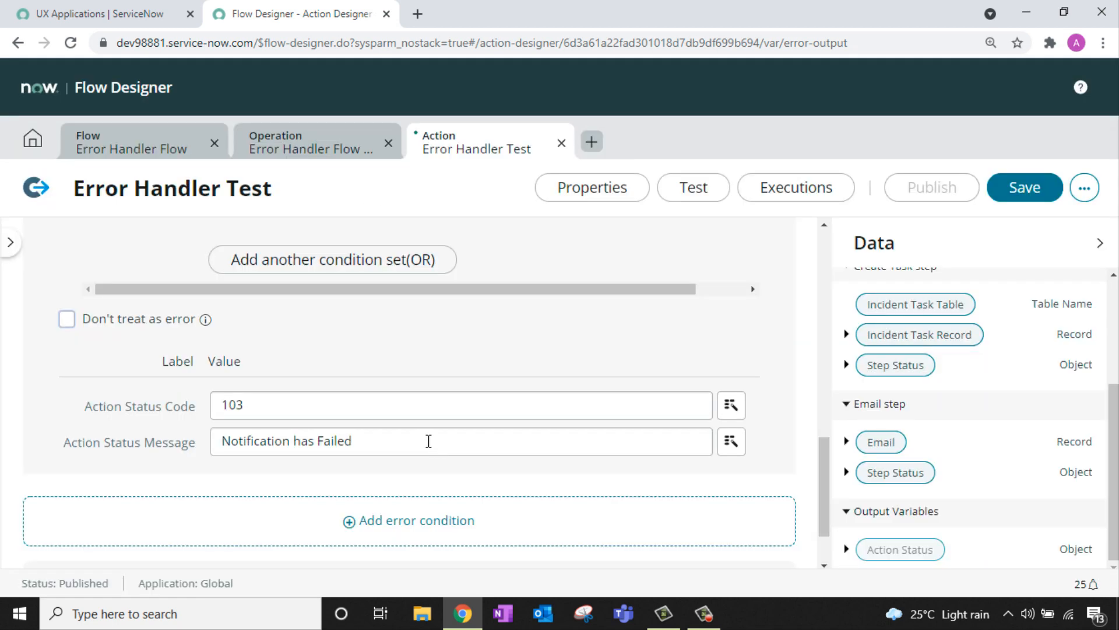
# Step: Toggle a condition's error flag off and back on, then collapse the Data panel to review the conditions
pyautogui.click(68, 319)
pyautogui.click(68, 319)
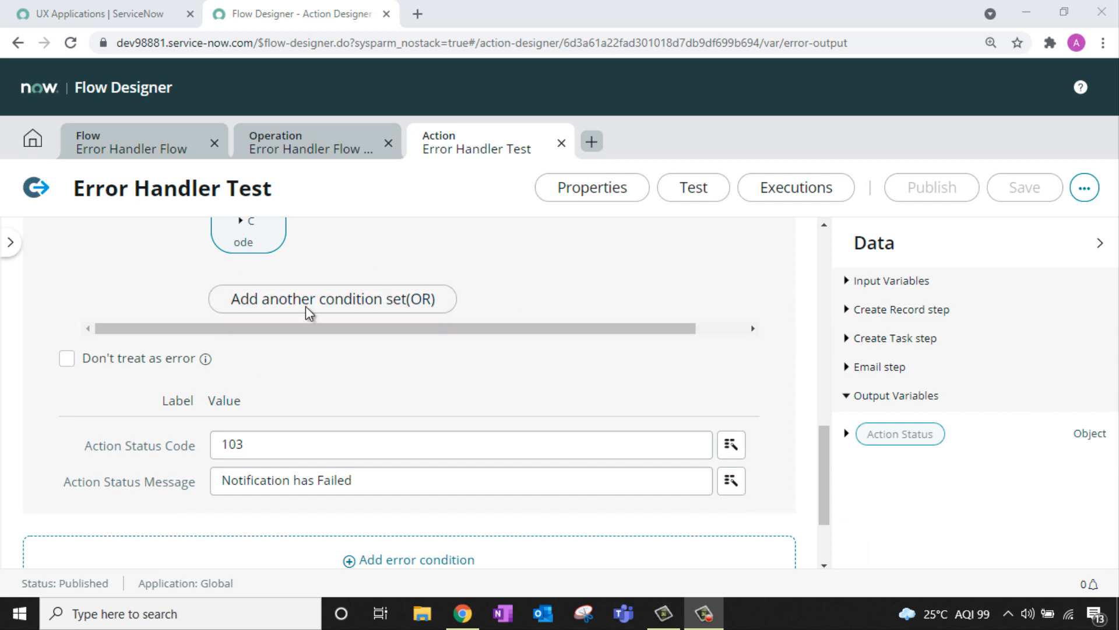
pyautogui.click(1099, 244)
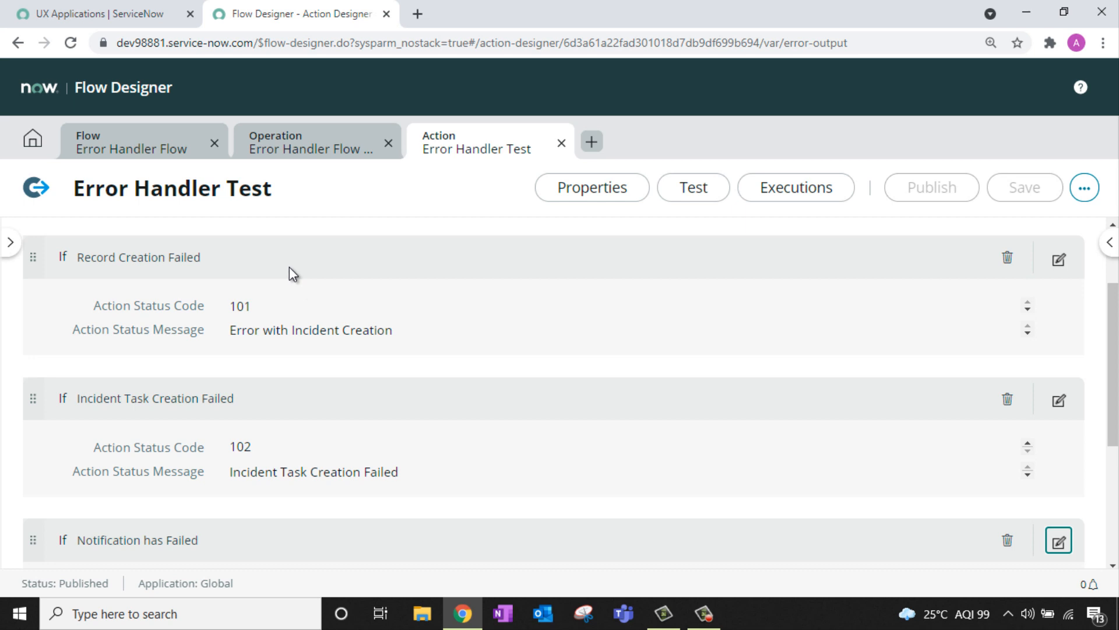
pyautogui.scroll(-4, 289, 271)
pyautogui.scroll(4, 292, 285)
pyautogui.scroll(1, 239, 412)
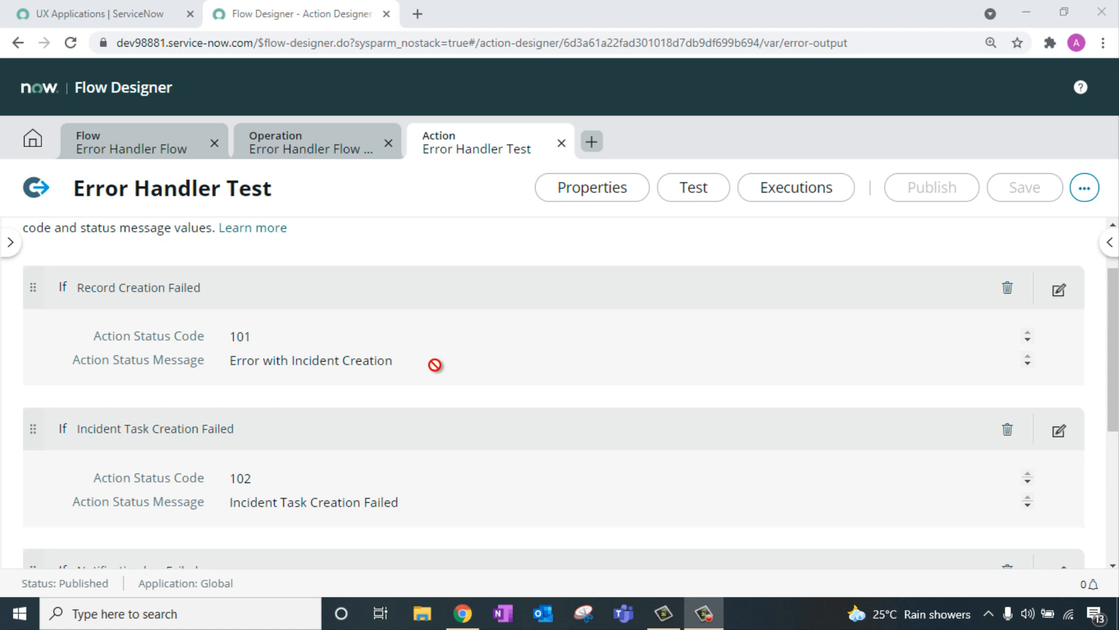
# Step: In the Error Handler Flow, delete the Look Up Incident Record and Update Incident Record actions
pyautogui.click(138, 153)
pyautogui.scroll(4, 421, 403)
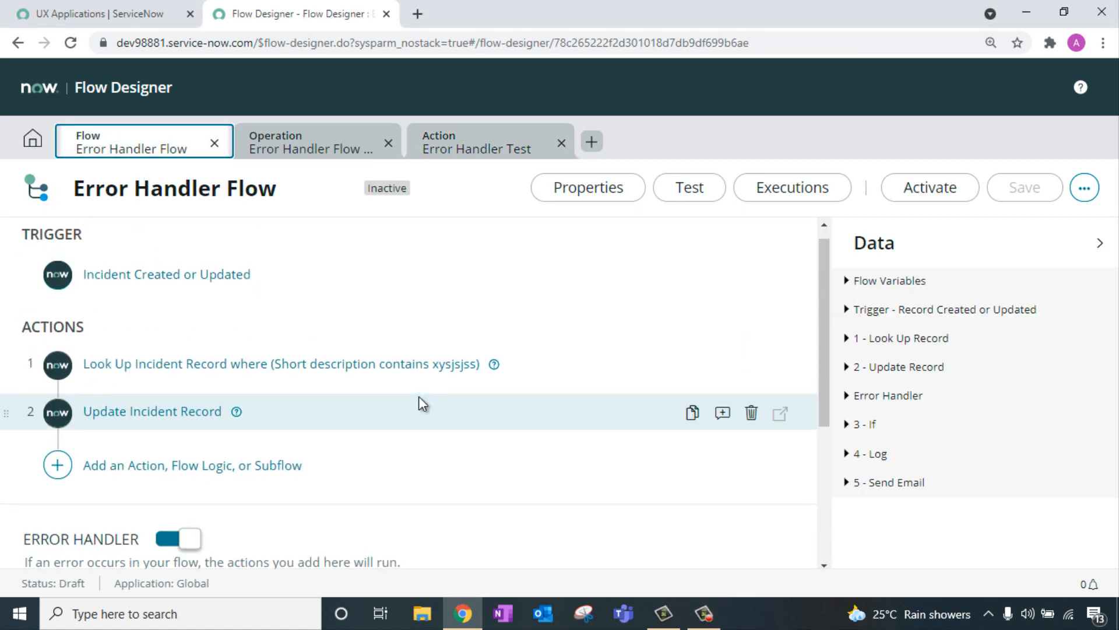
pyautogui.scroll(1, 421, 402)
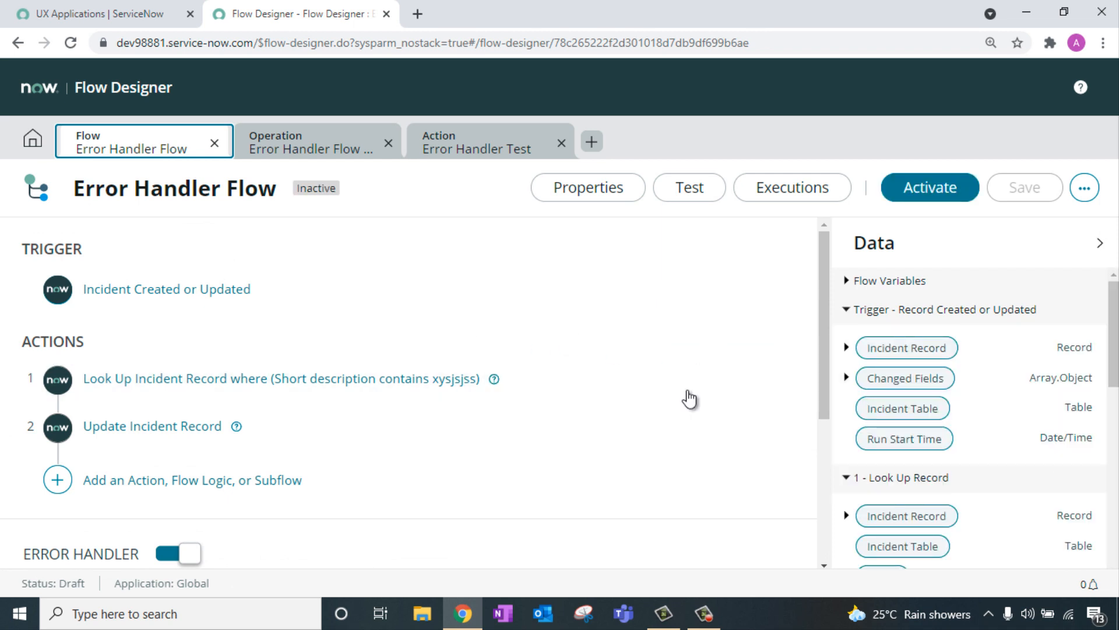
pyautogui.click(751, 381)
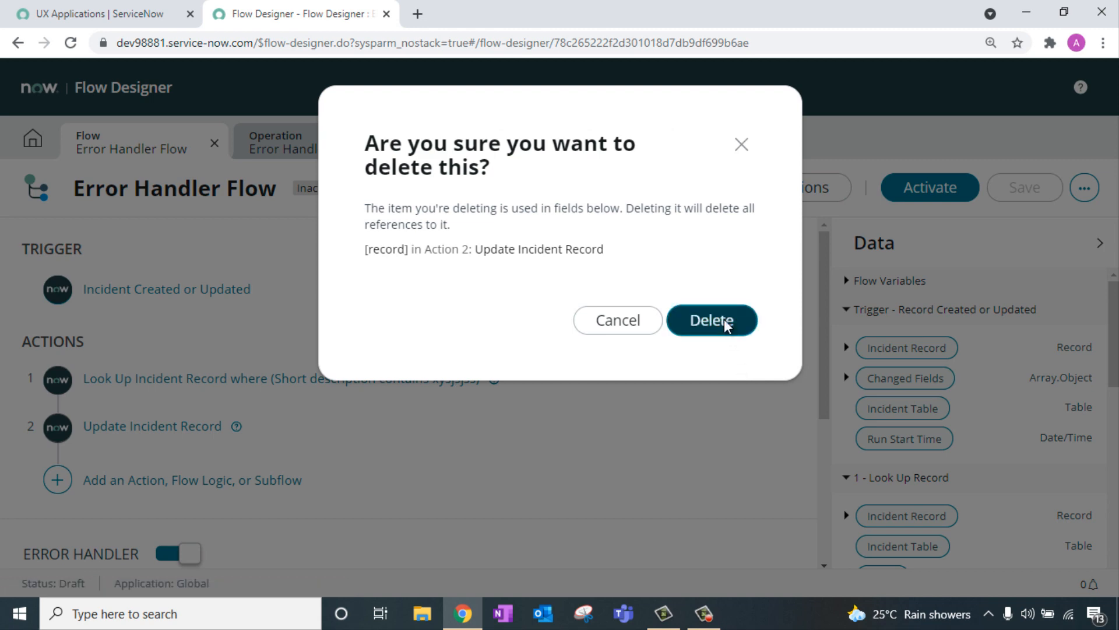
pyautogui.click(725, 321)
pyautogui.click(751, 380)
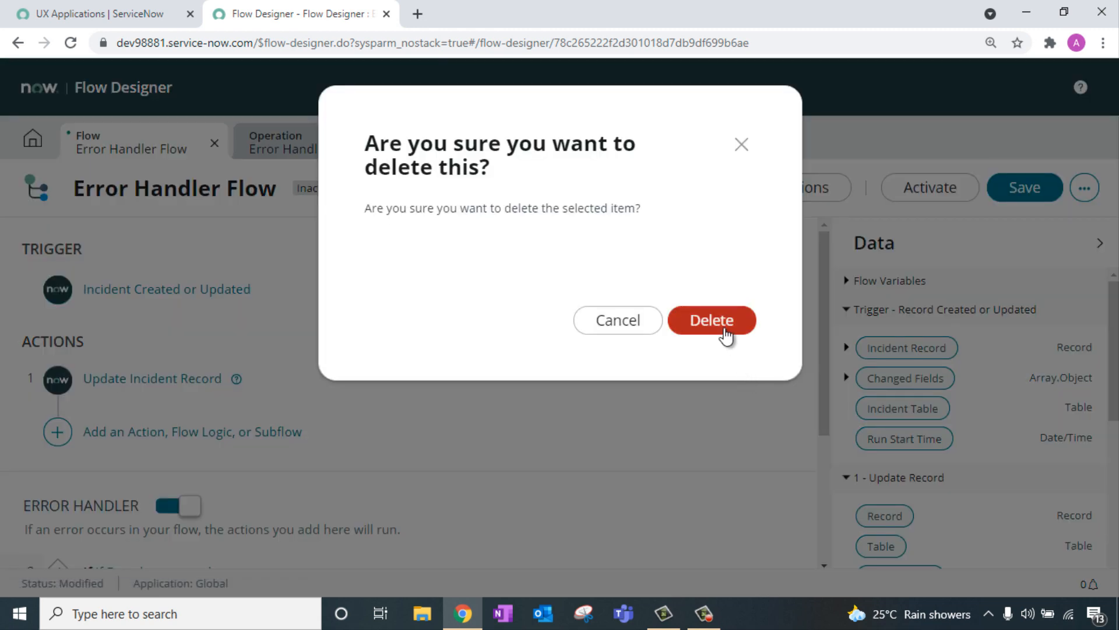
pyautogui.click(718, 322)
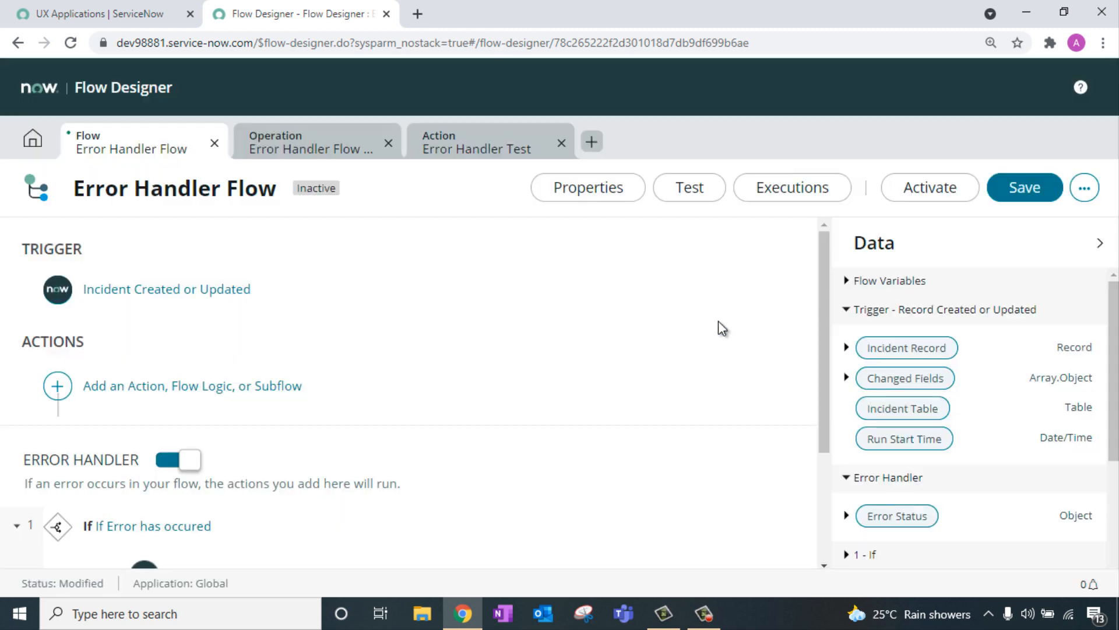
# Step: Add the Global Error Handler Test action as the flow's step
pyautogui.click(108, 386)
pyautogui.click(123, 388)
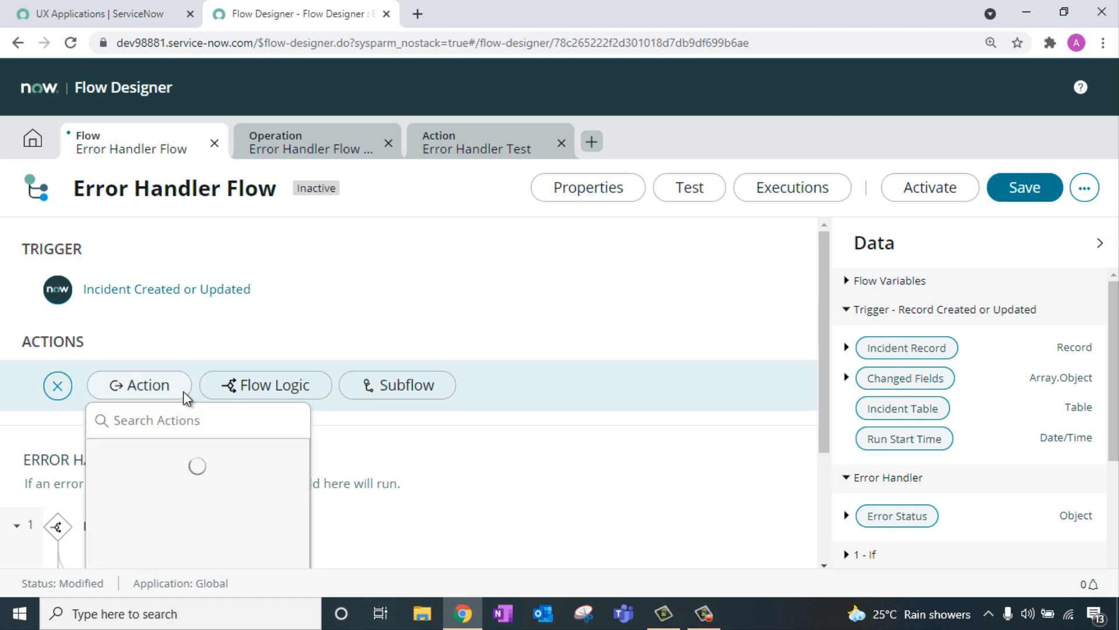
pyautogui.write('error')
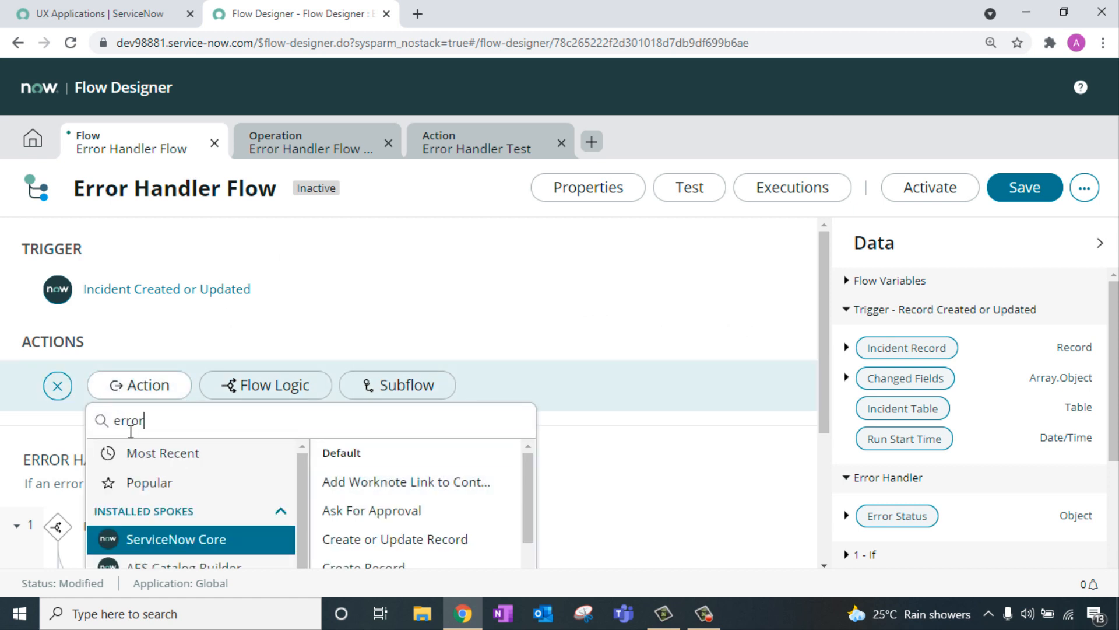
pyautogui.click(243, 455)
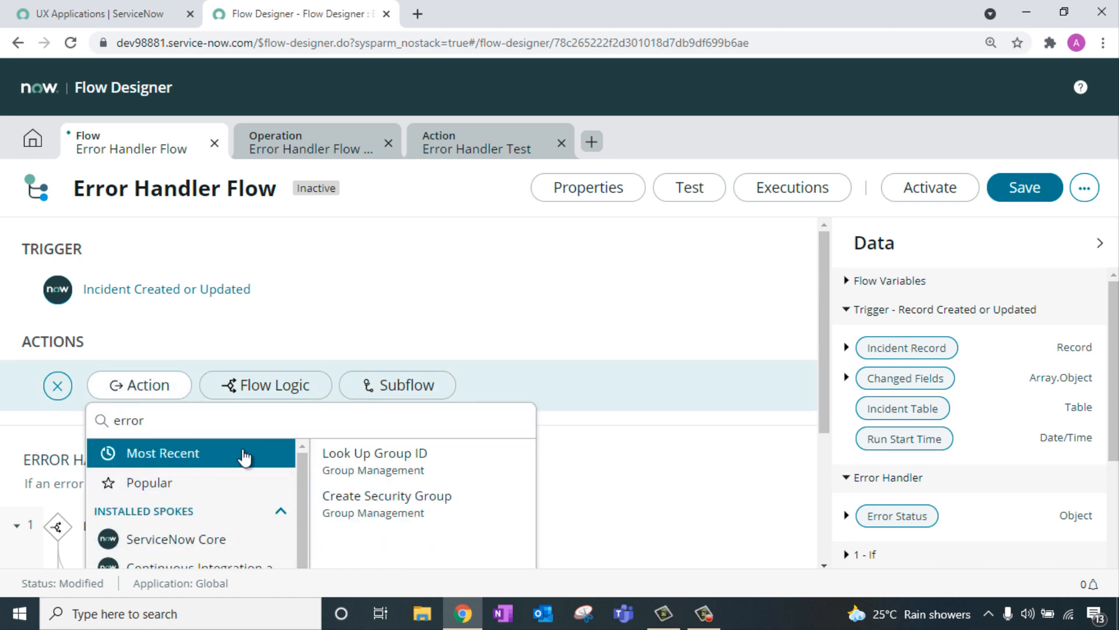
pyautogui.scroll(-1, 247, 477)
pyautogui.scroll(-3, 248, 477)
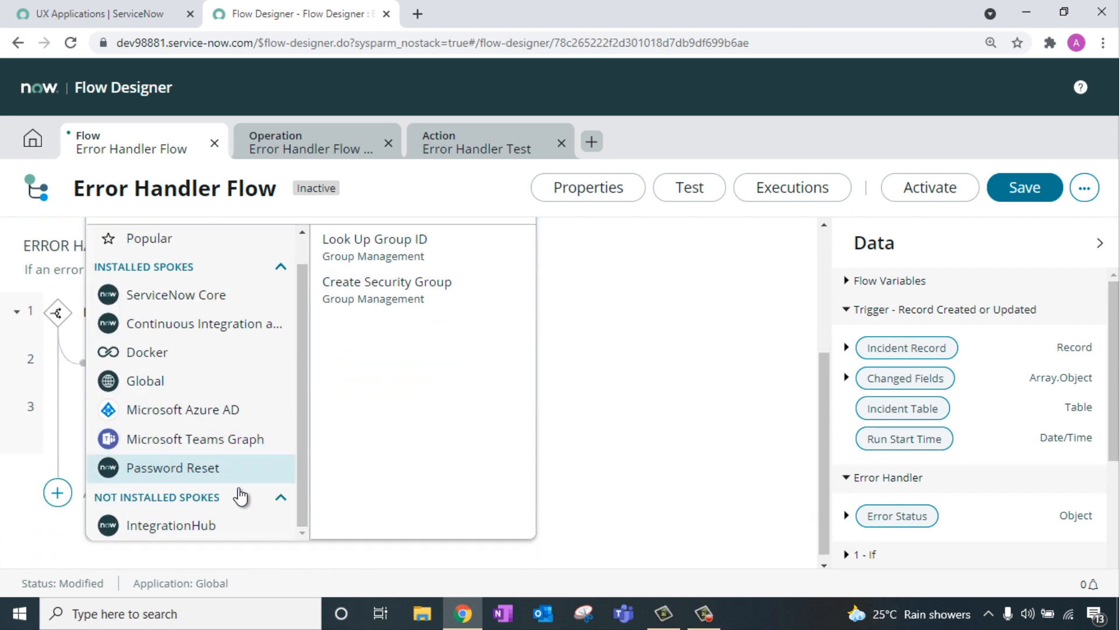
pyautogui.click(178, 379)
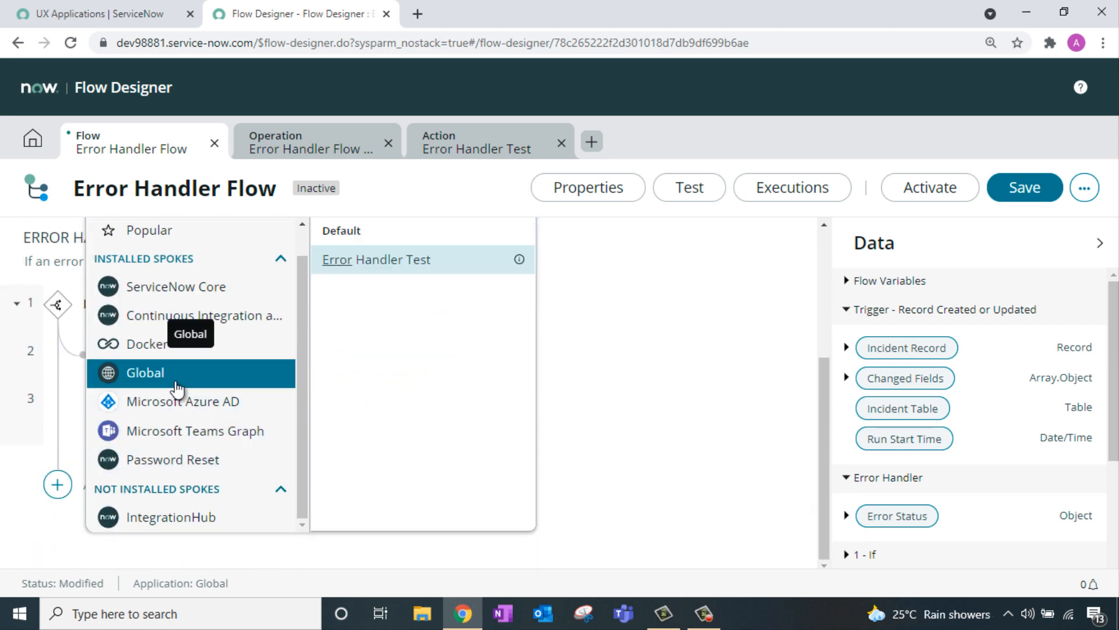
pyautogui.click(433, 270)
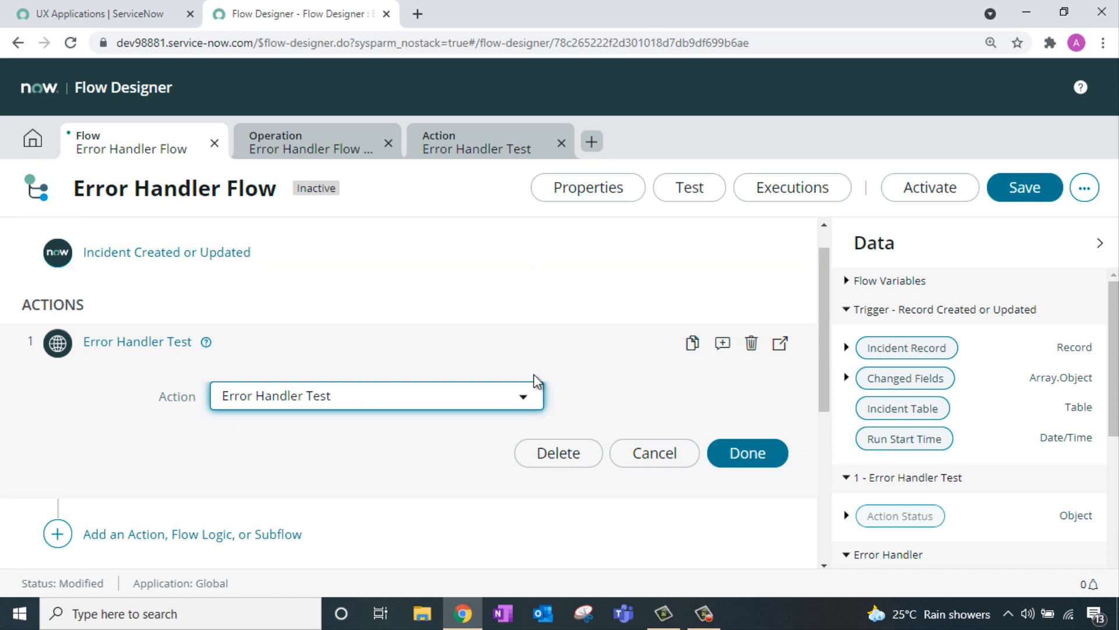
pyautogui.click(750, 453)
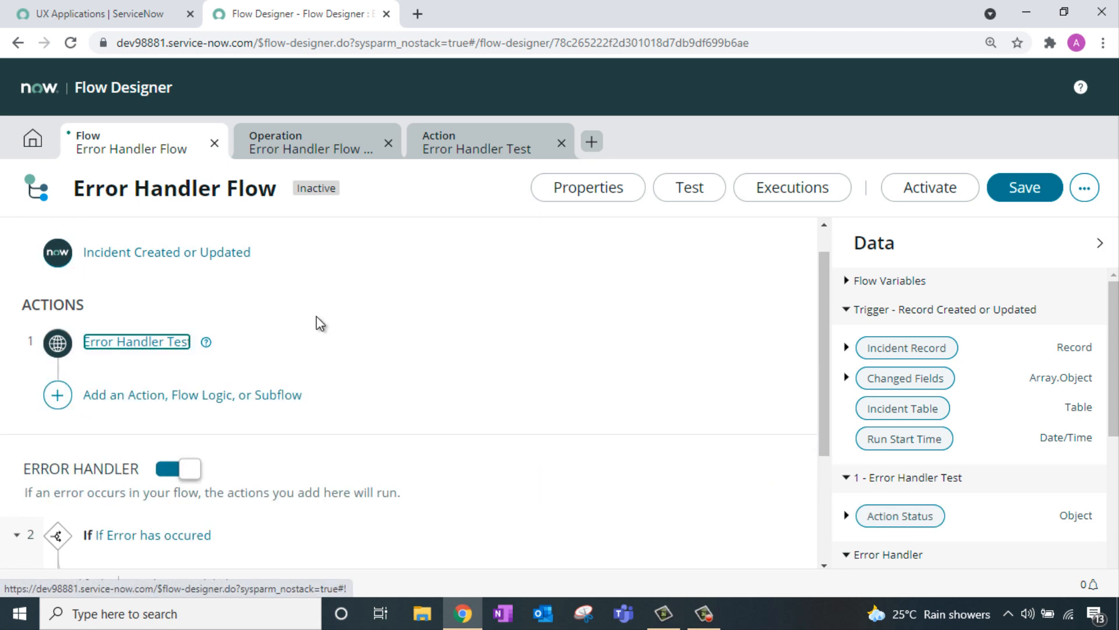
# Step: Relabel the error handler's If condition 'Incident Creation Failed', keeping its Error Status Code 101 check
pyautogui.scroll(-3, 320, 324)
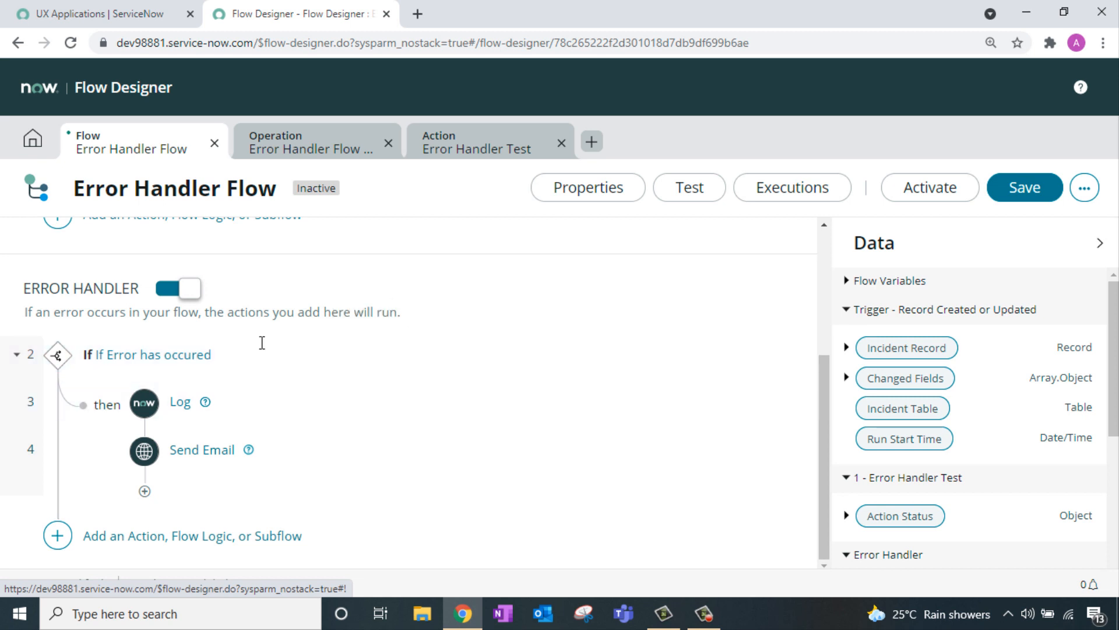
pyautogui.click(142, 361)
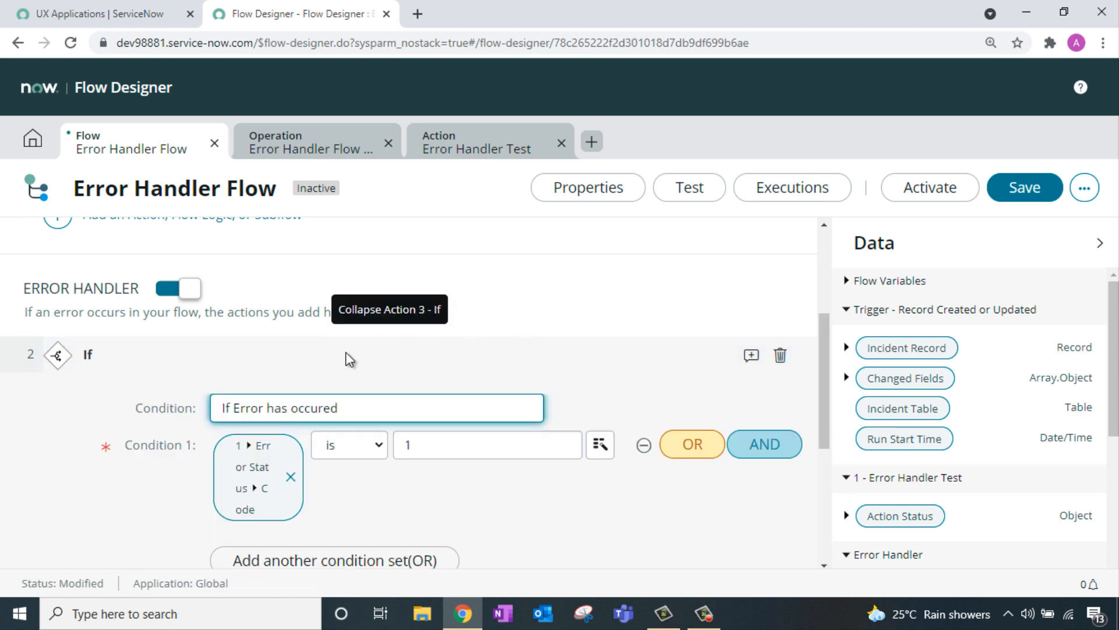
pyautogui.click(421, 446)
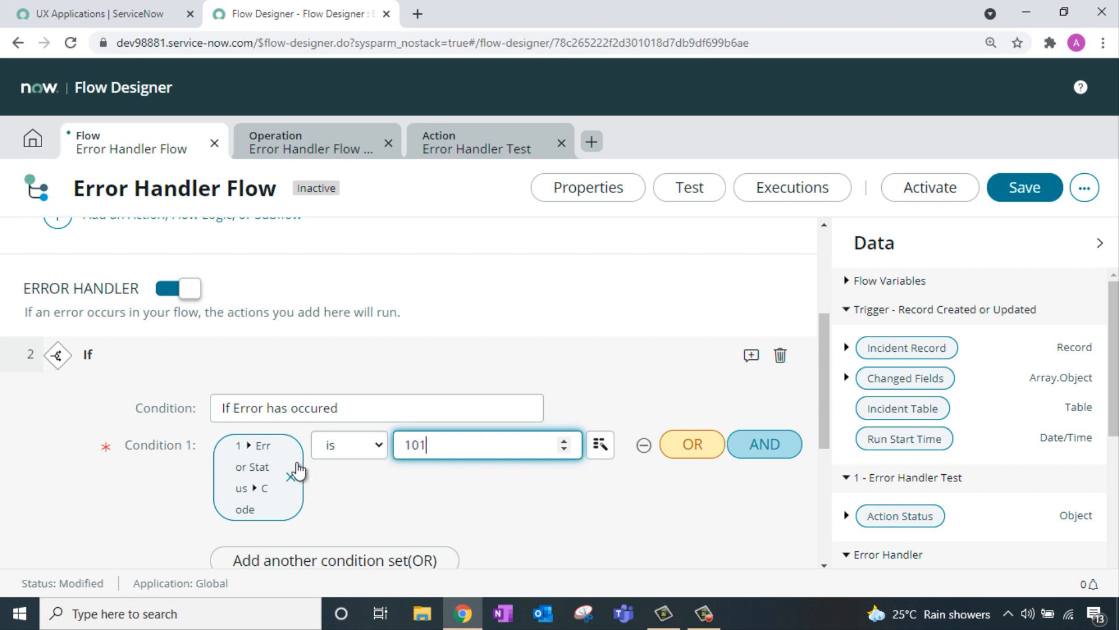
pyautogui.tripleClick(375, 402)
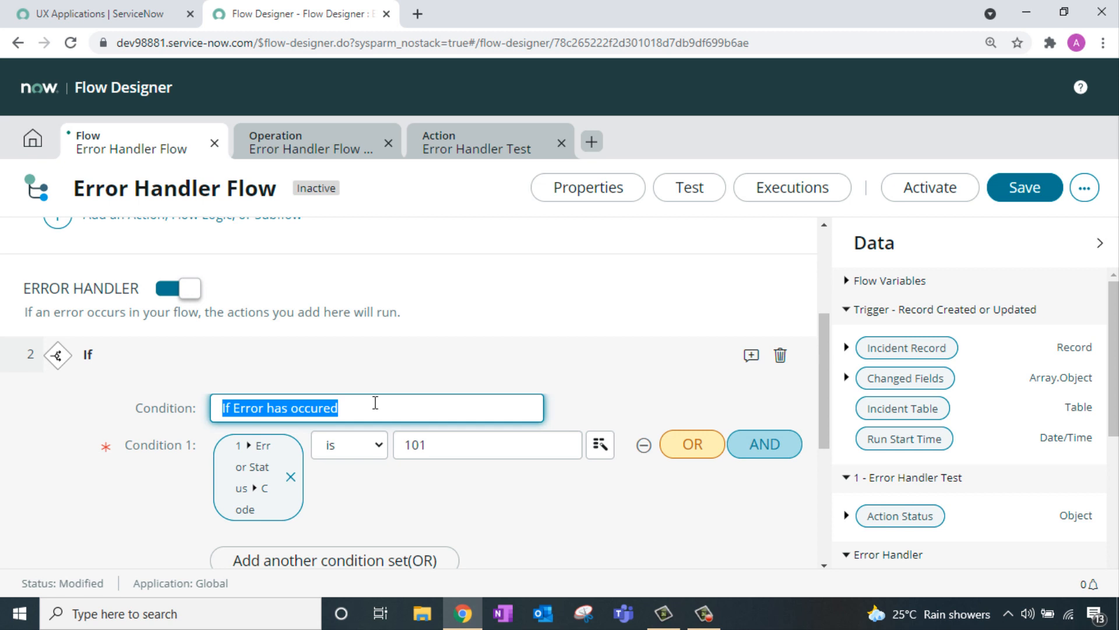
pyautogui.press('BackSpace')
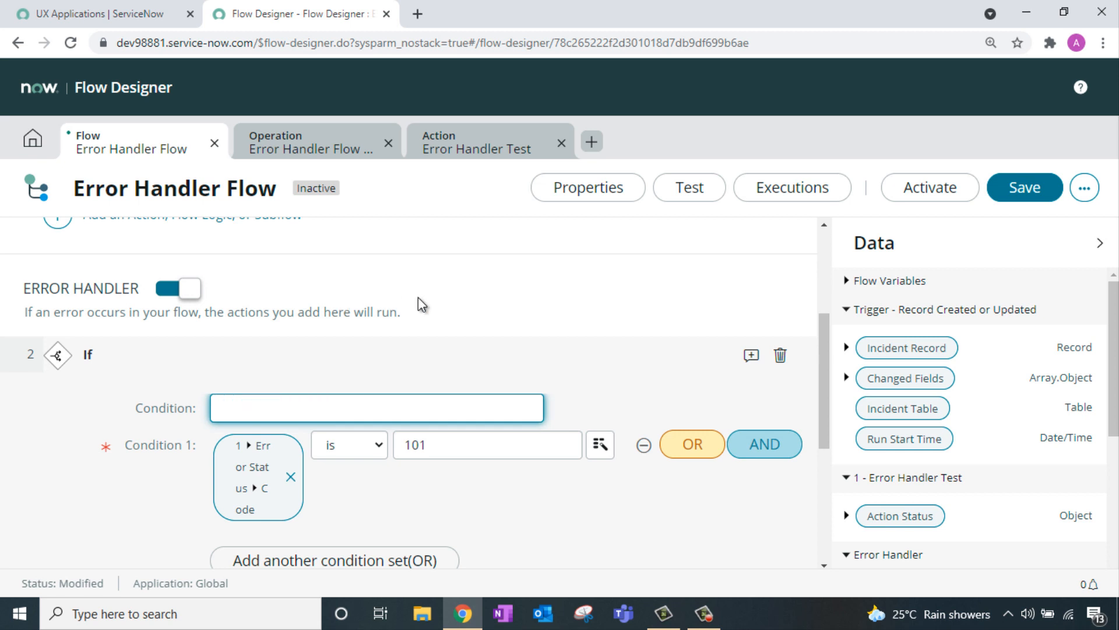
pyautogui.write('Incident Creation Failed')
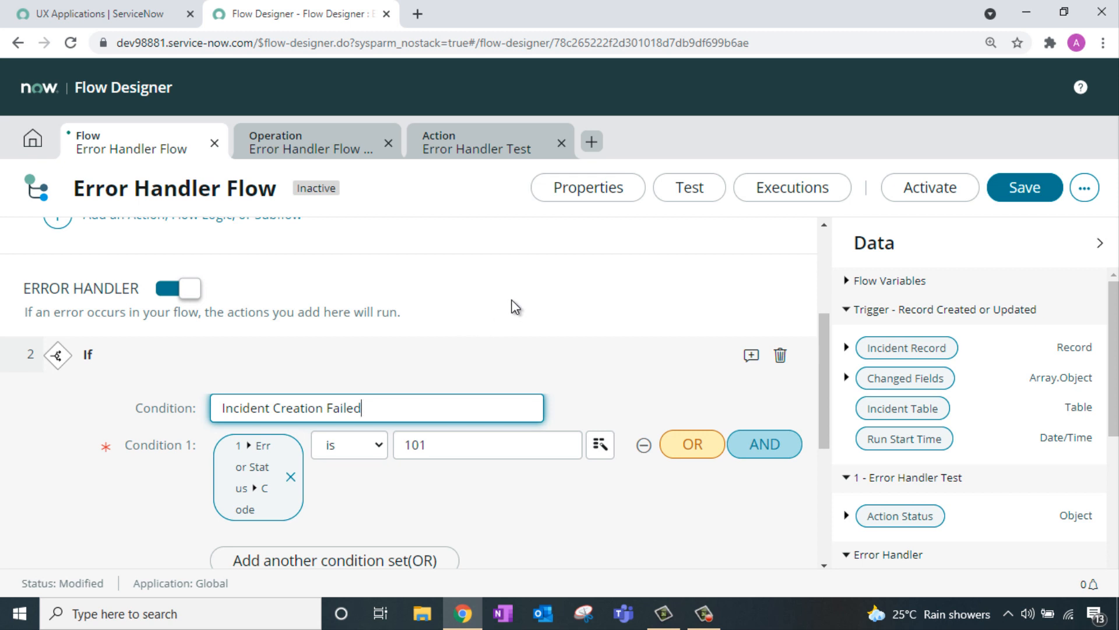
pyautogui.scroll(-1, 513, 305)
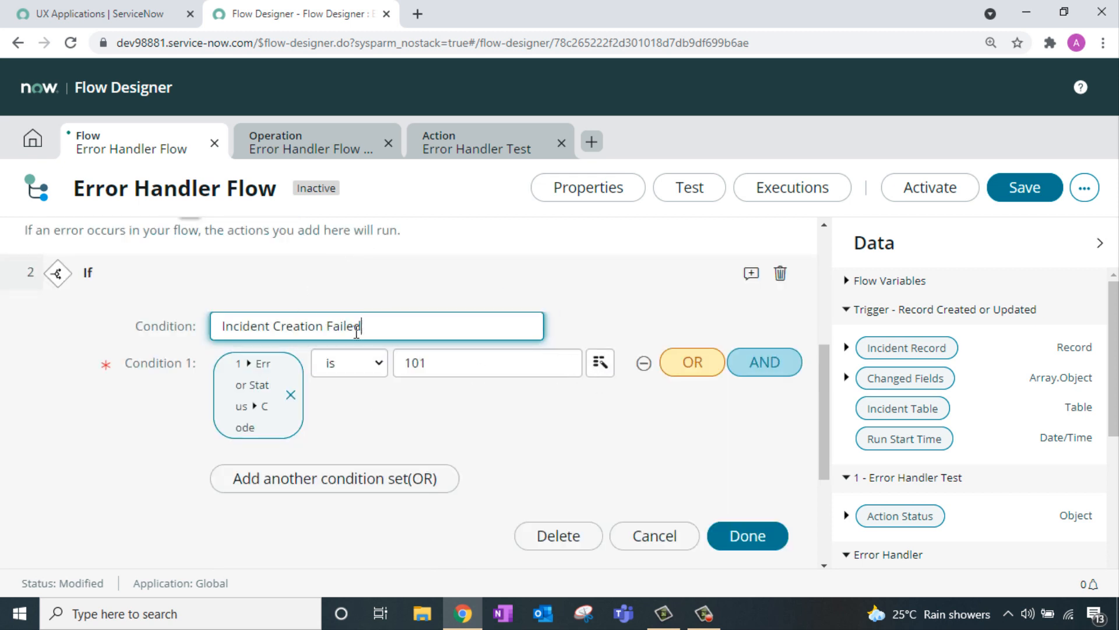
pyautogui.click(746, 536)
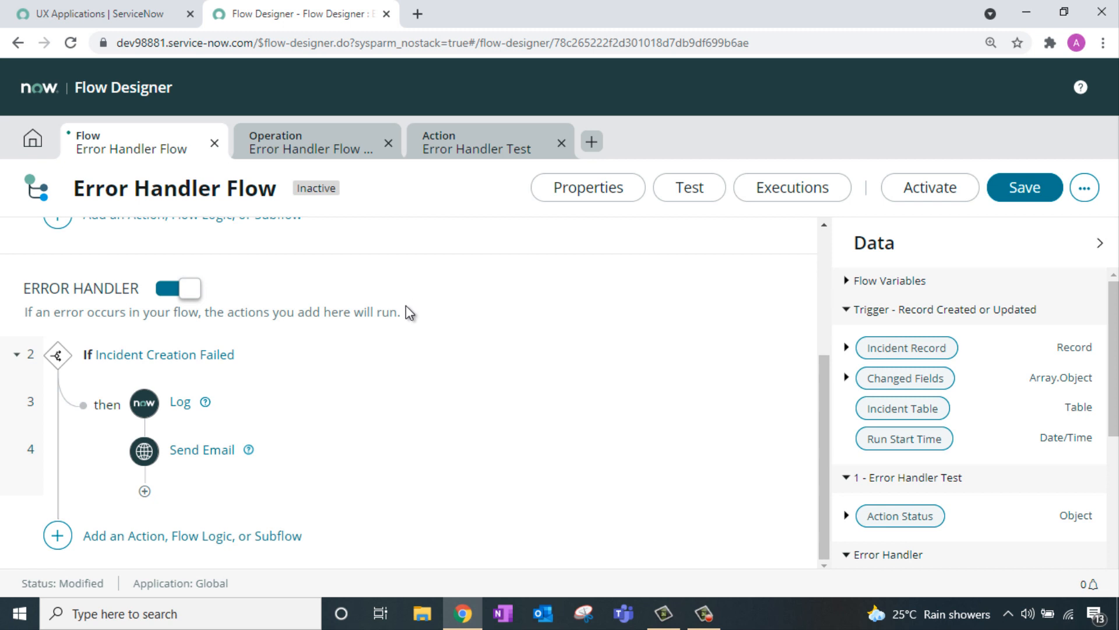
# Step: Add an Else If flow logic branch after the If condition
pyautogui.click(186, 535)
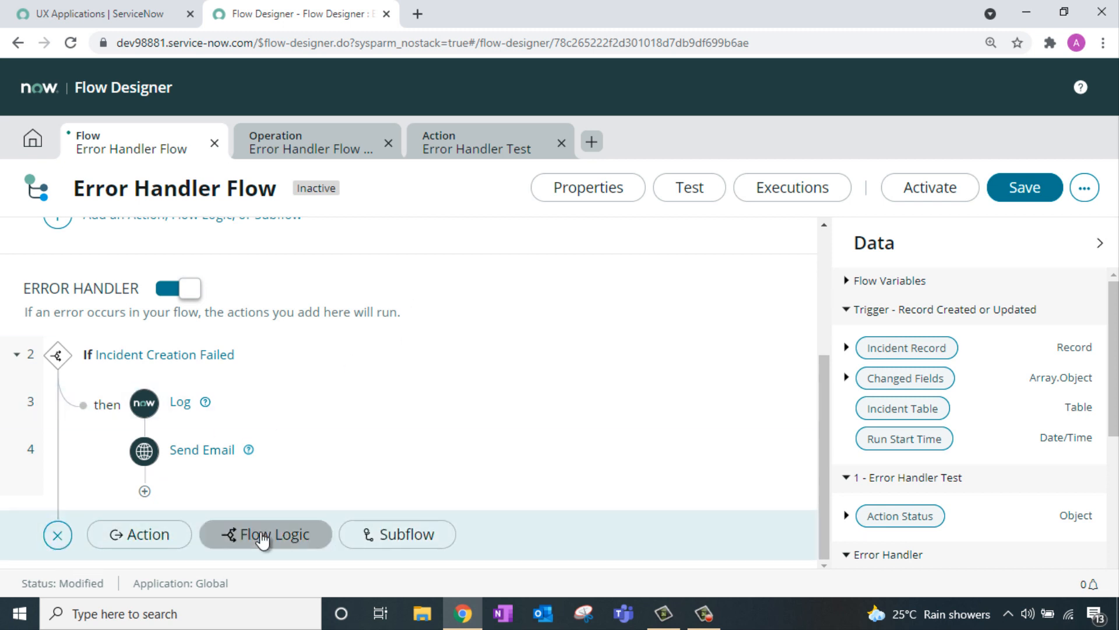
pyautogui.click(221, 530)
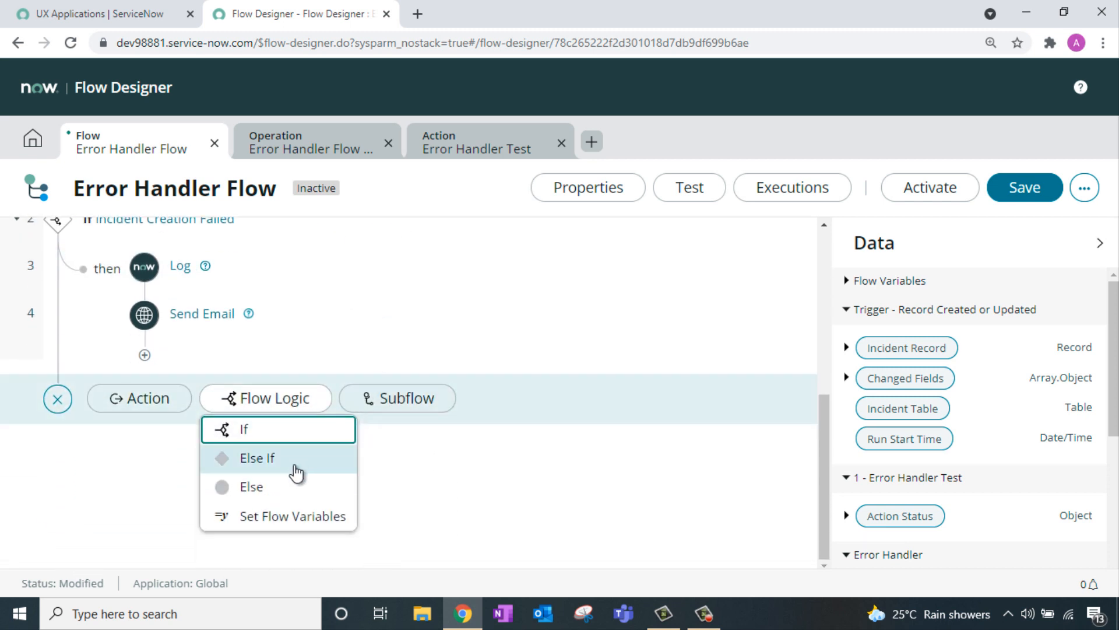
pyautogui.click(296, 474)
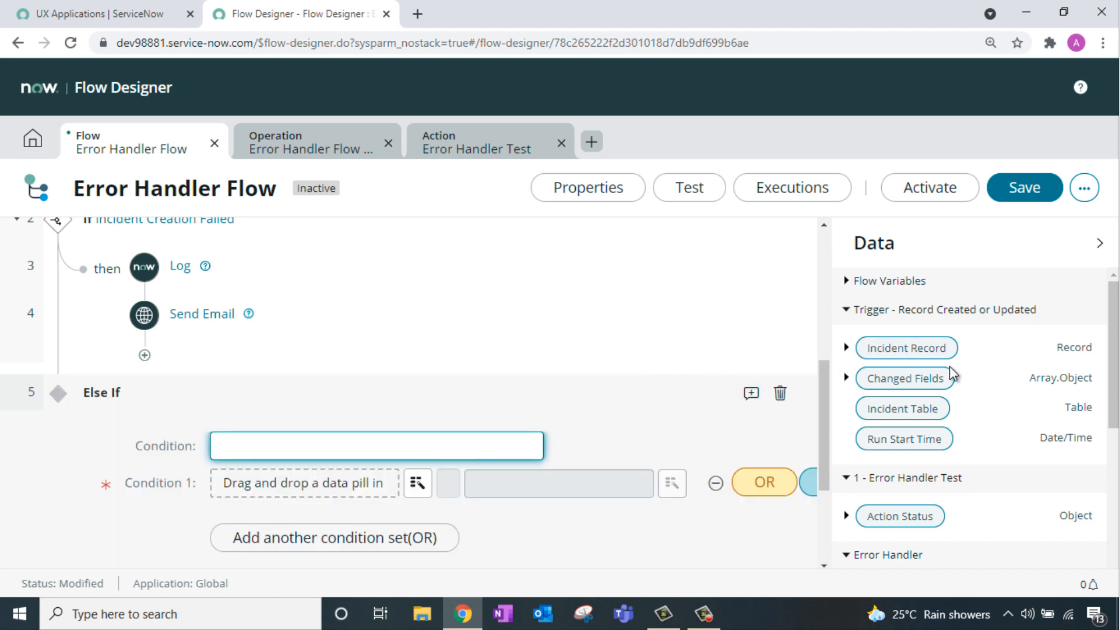
pyautogui.scroll(-3, 953, 368)
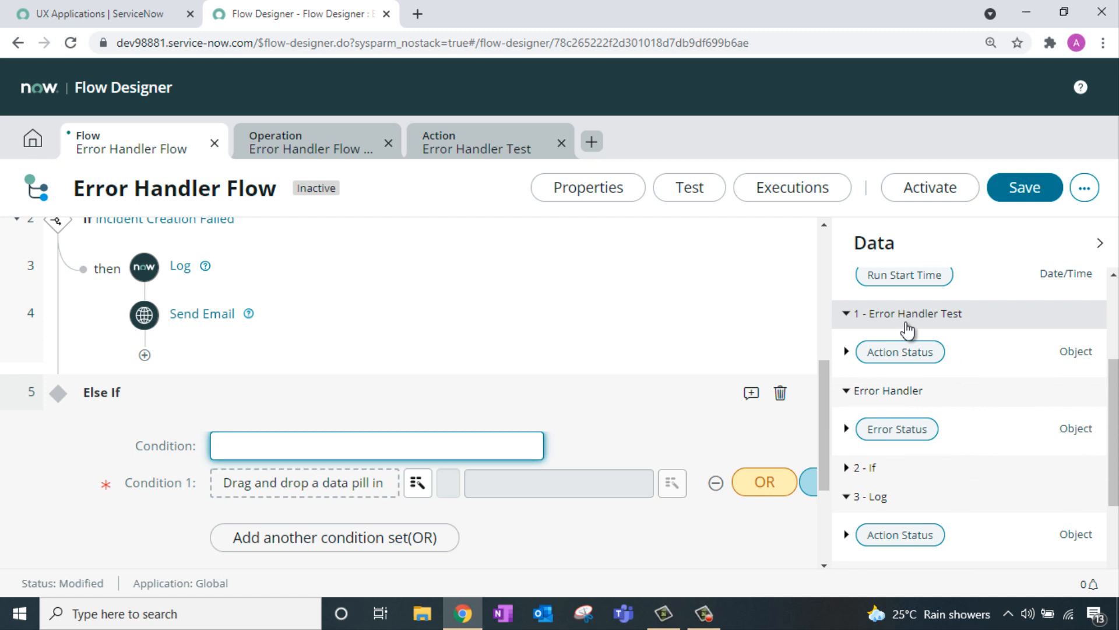
pyautogui.scroll(-2, 914, 324)
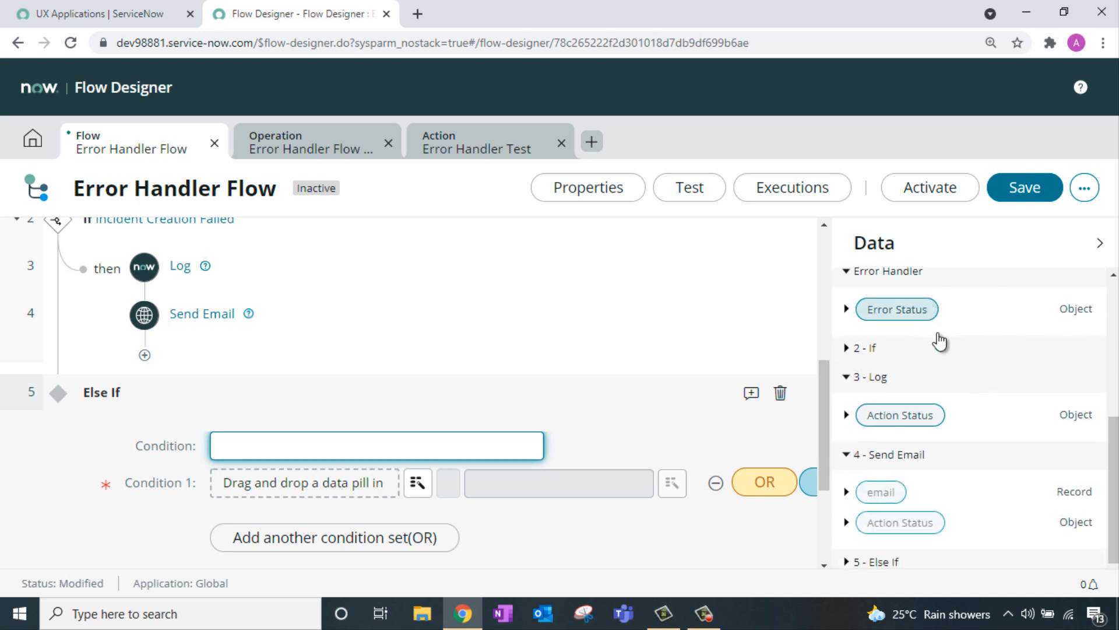
pyautogui.scroll(3, 963, 400)
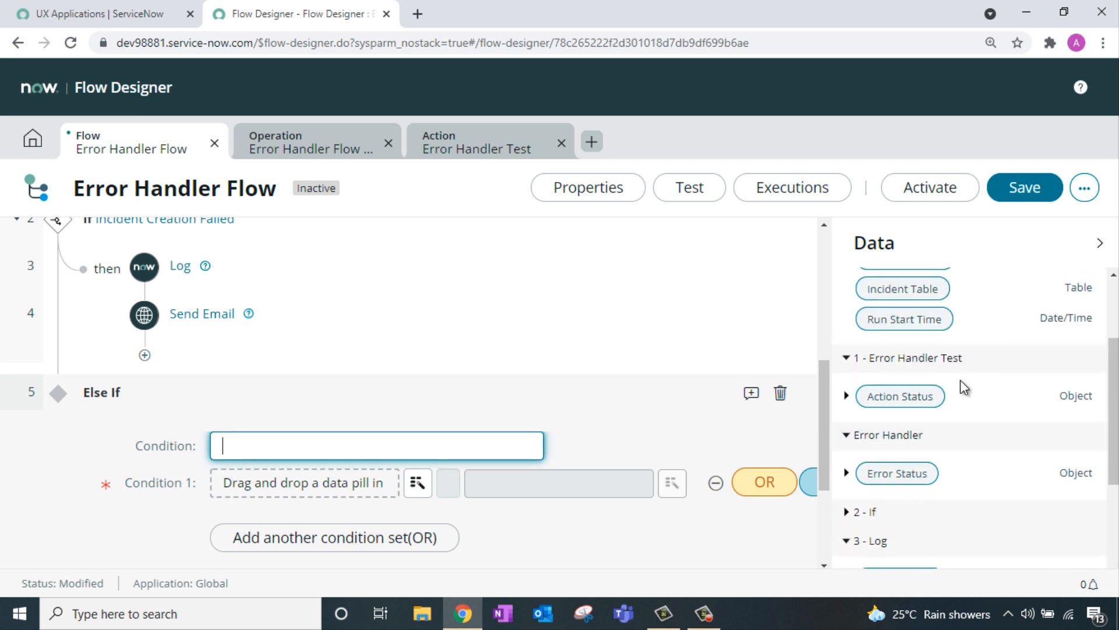
pyautogui.scroll(-1, 933, 393)
# Step: Set the Else If to check Error Status Code is 102 and label it 'Incident Task Failed'
pyautogui.click(846, 391)
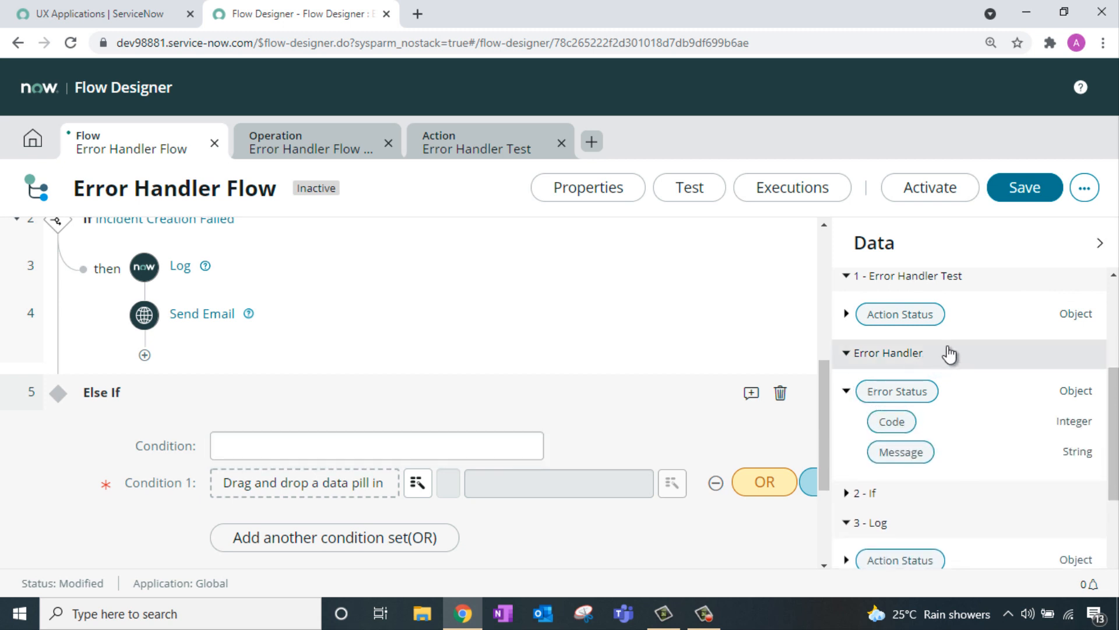
pyautogui.scroll(-2, 949, 354)
pyautogui.moveTo(849, 351); pyautogui.dragTo(340, 484)
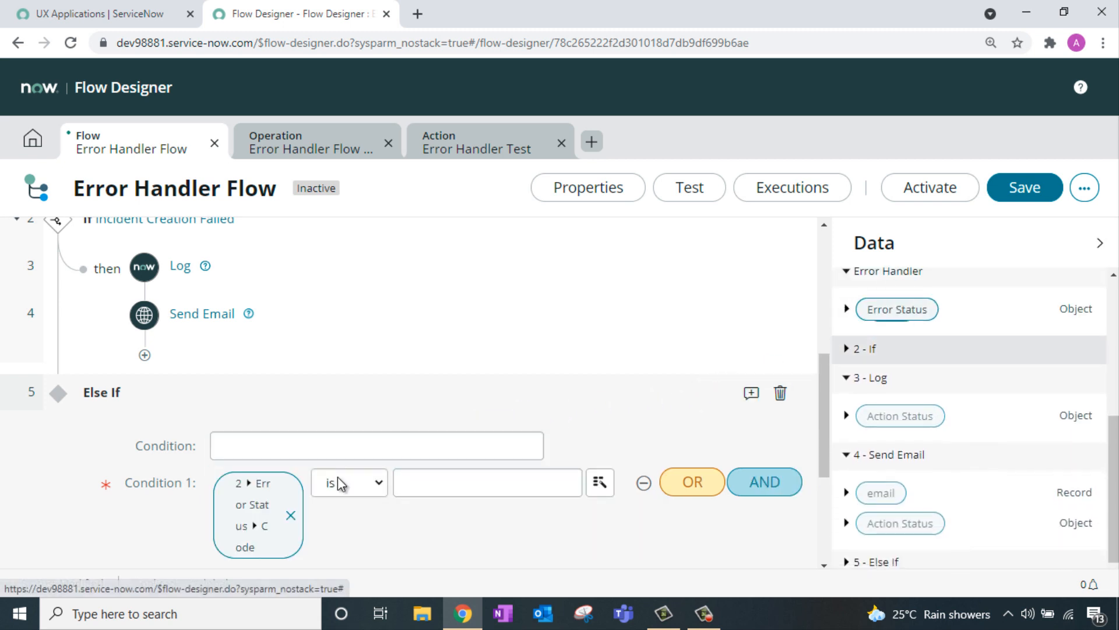
pyautogui.click(455, 482)
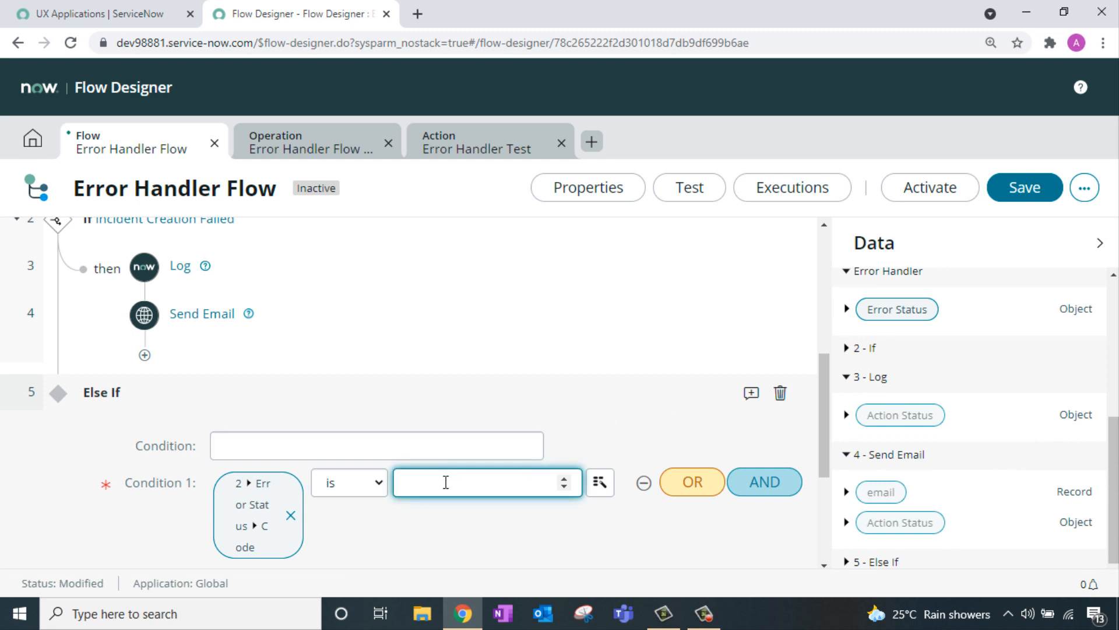
pyautogui.click(343, 446)
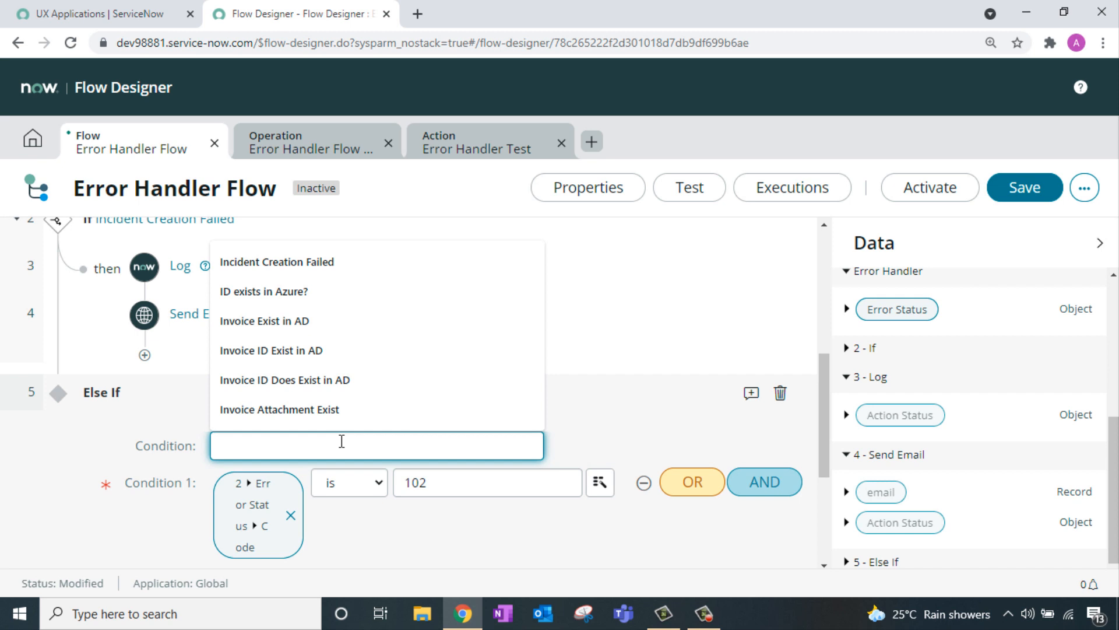
pyautogui.write('Incident Task Failed')
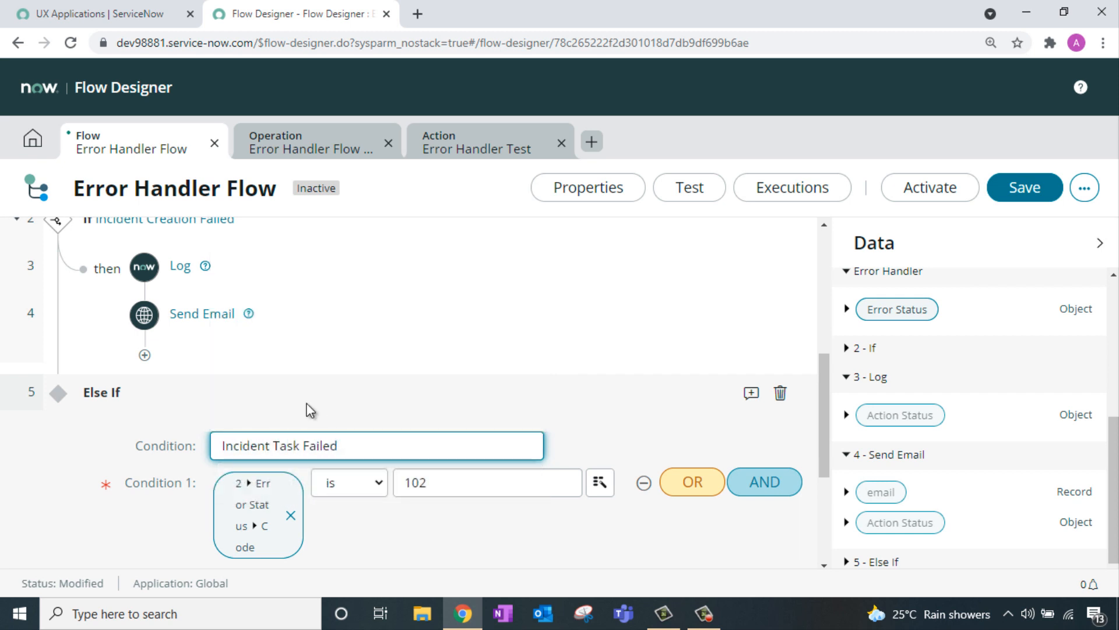
pyautogui.scroll(-3, 362, 417)
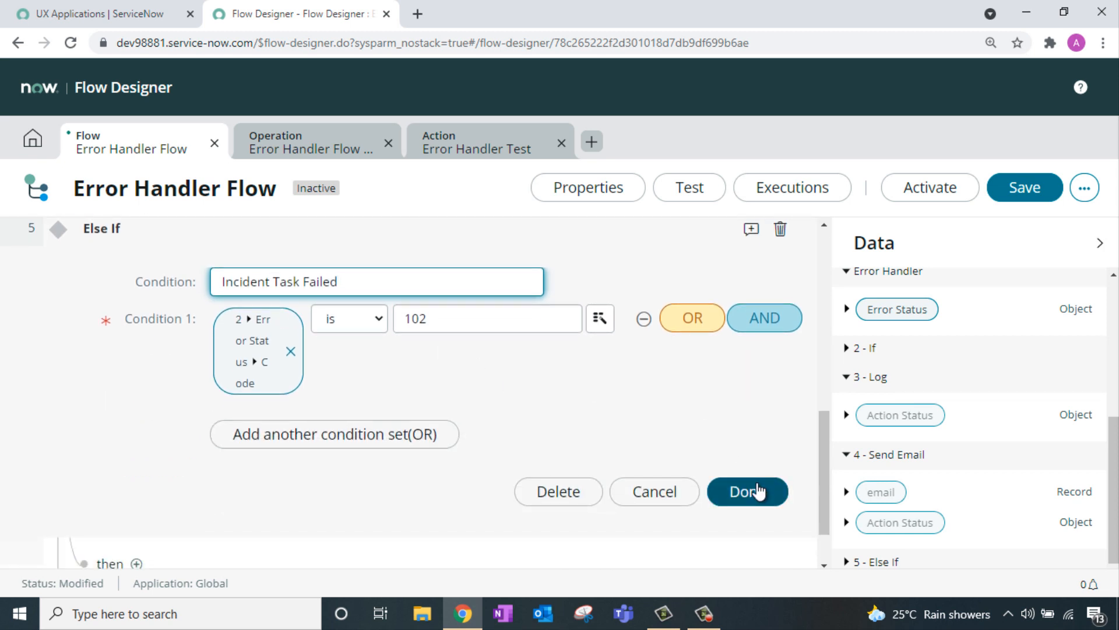
pyautogui.click(758, 491)
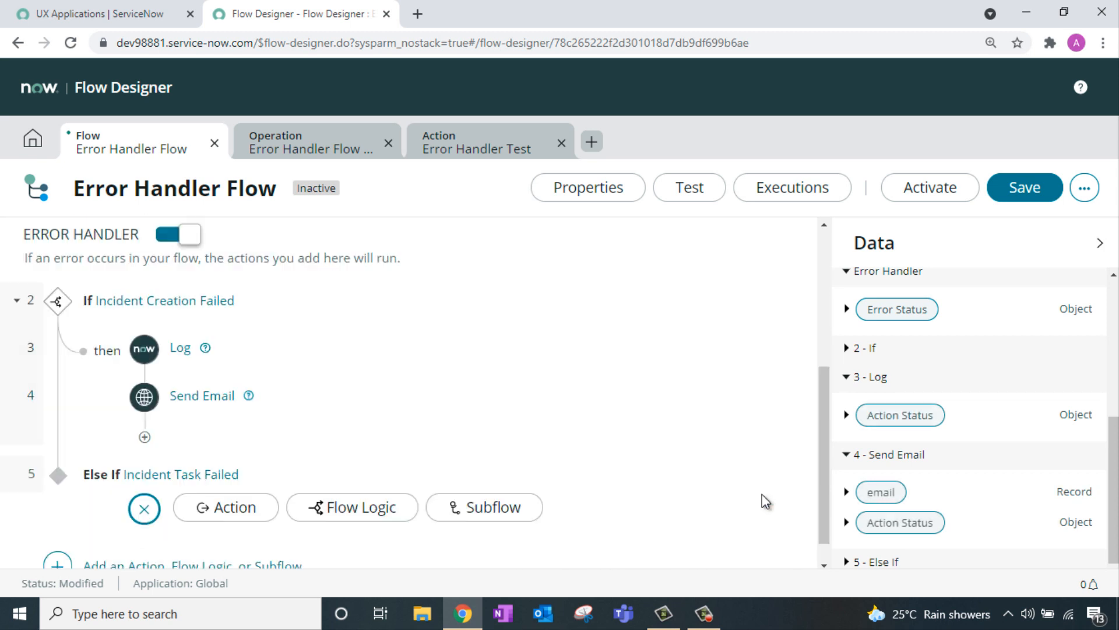
# Step: Under Incident Task Failed, add a Log step at Error level logging the Error Status Message
pyautogui.click(222, 489)
pyautogui.write('log')
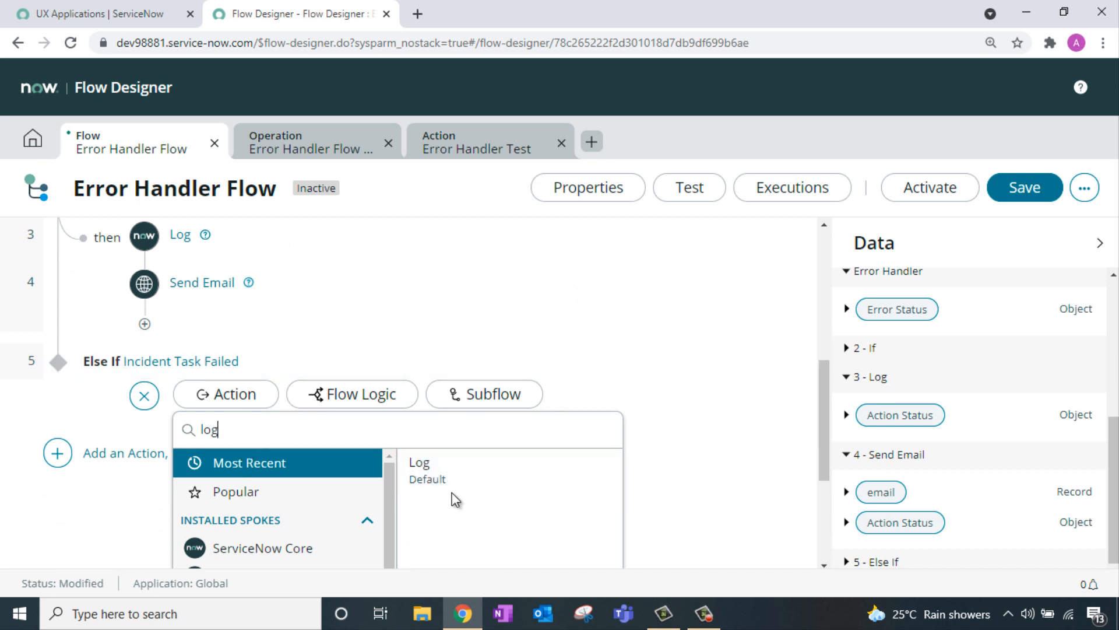
pyautogui.click(456, 477)
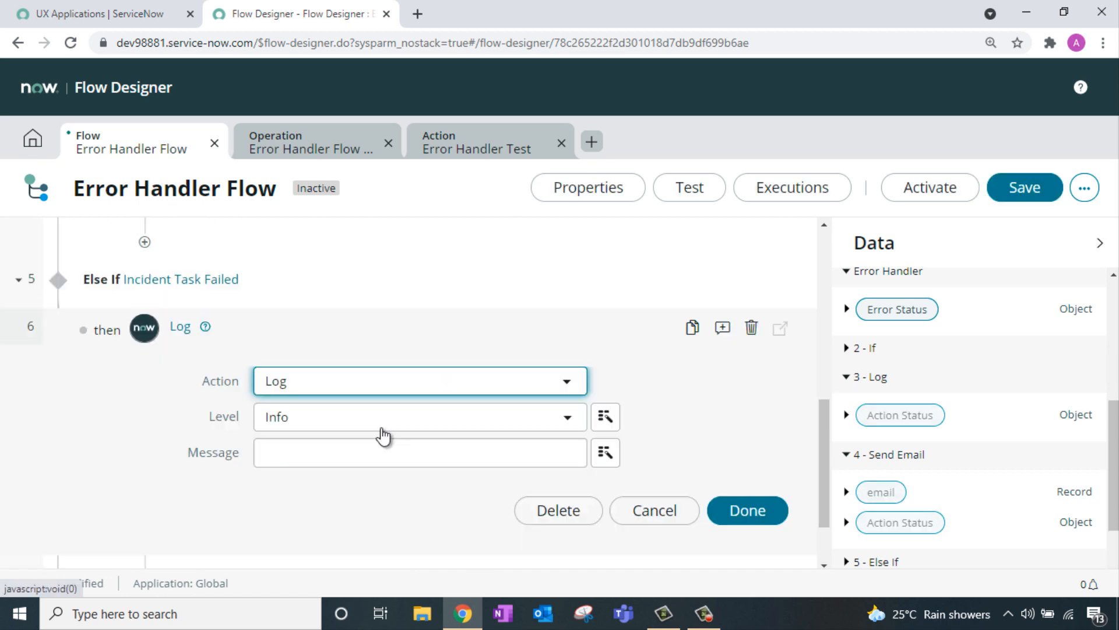
pyautogui.click(407, 423)
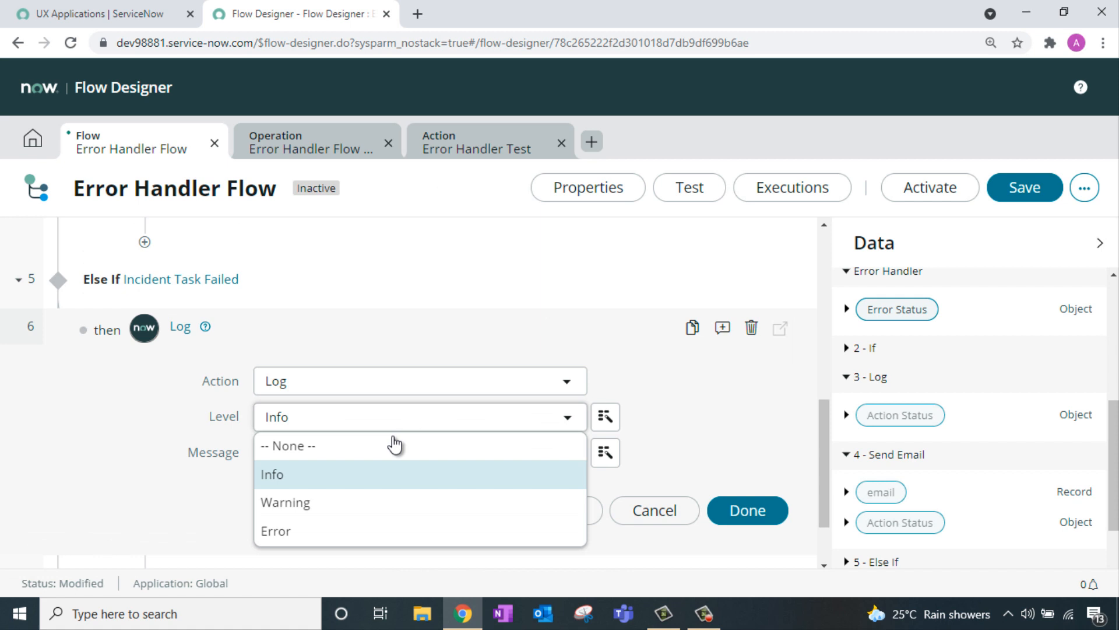
pyautogui.click(341, 527)
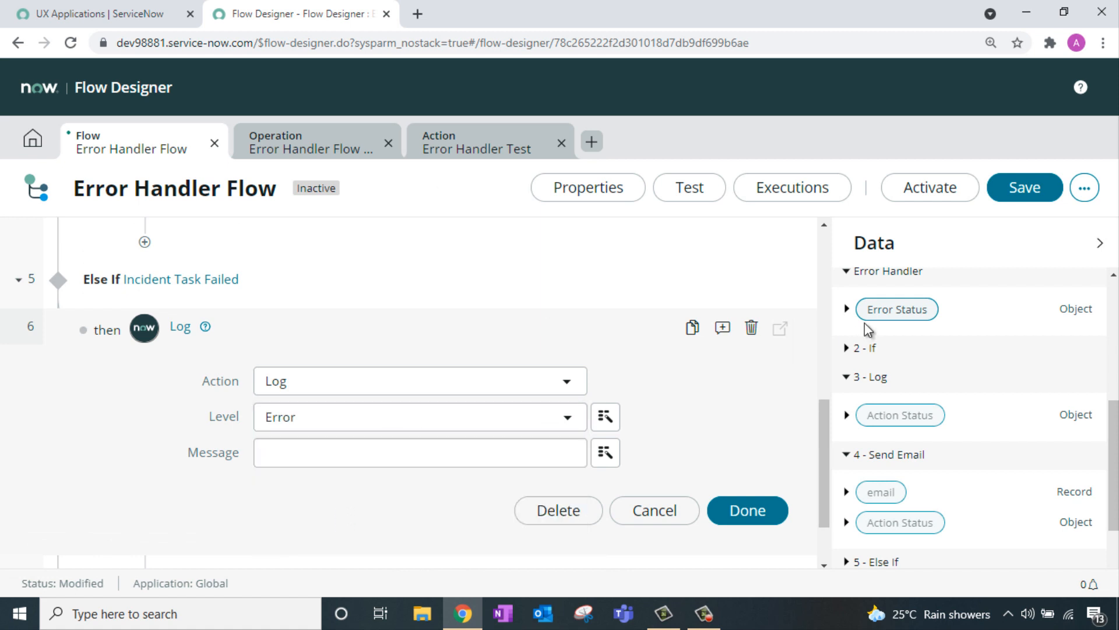
pyautogui.click(847, 309)
pyautogui.moveTo(924, 374); pyautogui.dragTo(375, 458)
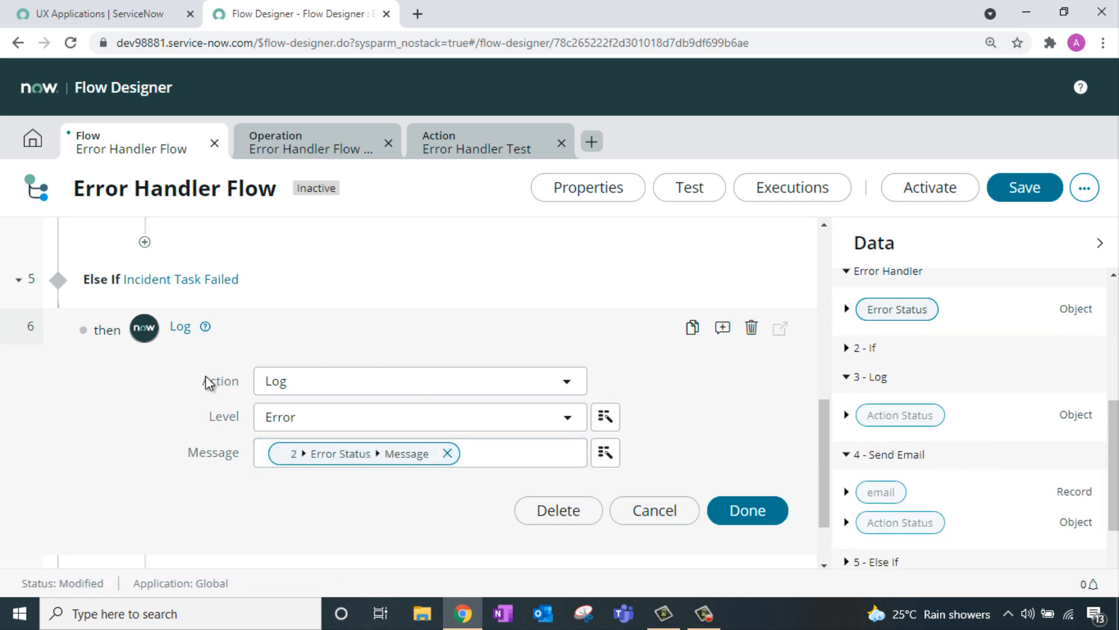
pyautogui.click(747, 513)
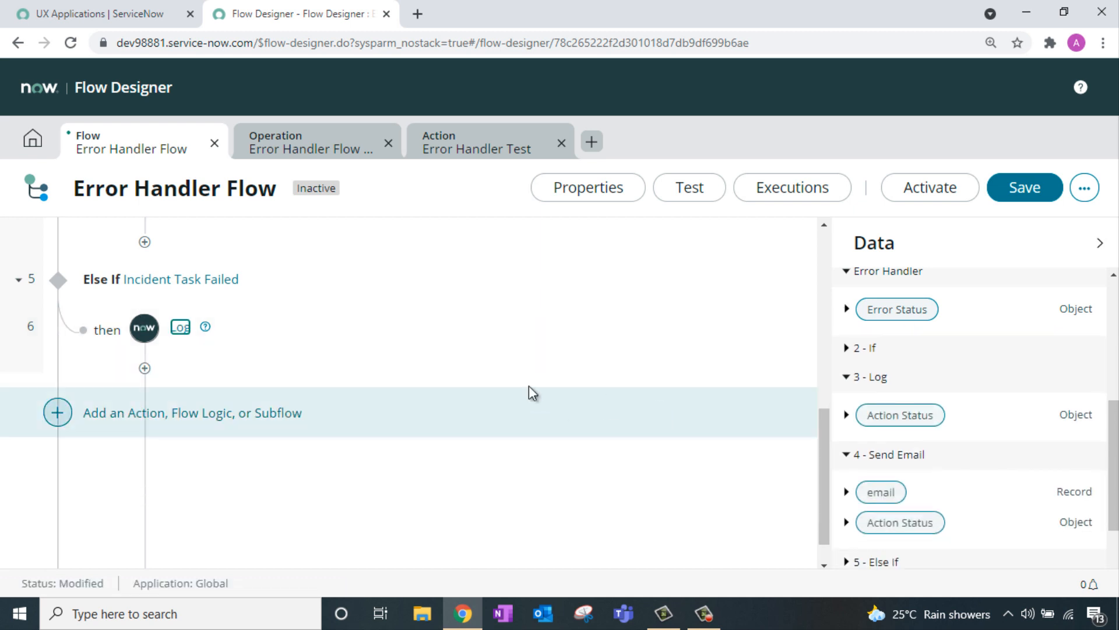
pyautogui.click(57, 535)
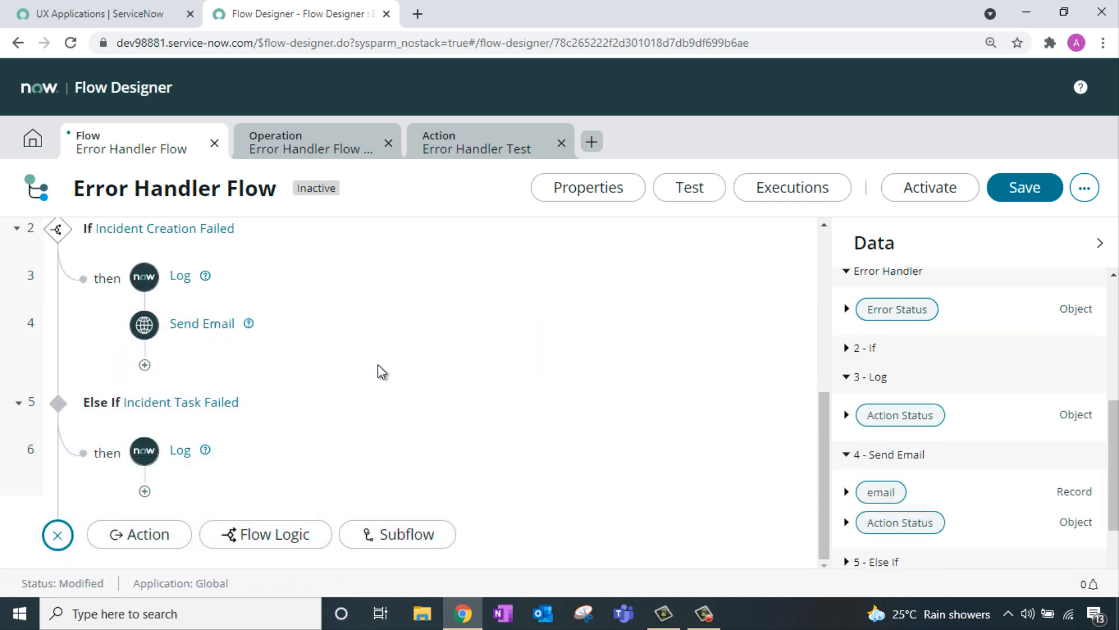
# Step: Add a third Else If labelled 'Notification has failed', conditioned on Error Status Code
pyautogui.click(268, 533)
pyautogui.click(291, 460)
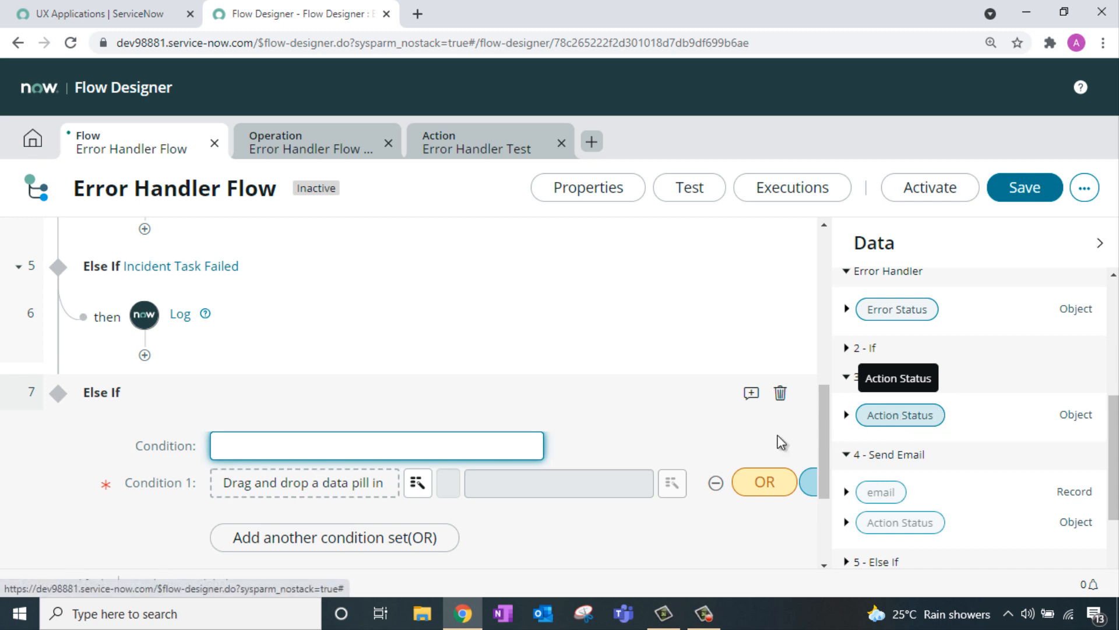
pyautogui.write('Notification has failed')
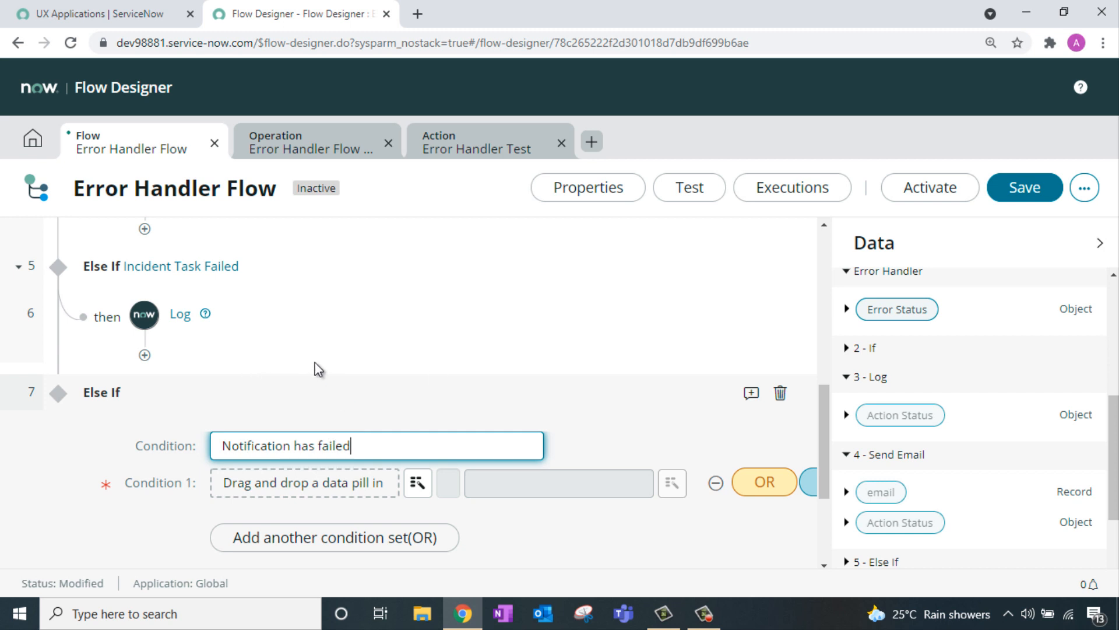
pyautogui.click(846, 309)
pyautogui.moveTo(892, 339); pyautogui.dragTo(394, 487)
pyautogui.click(533, 476)
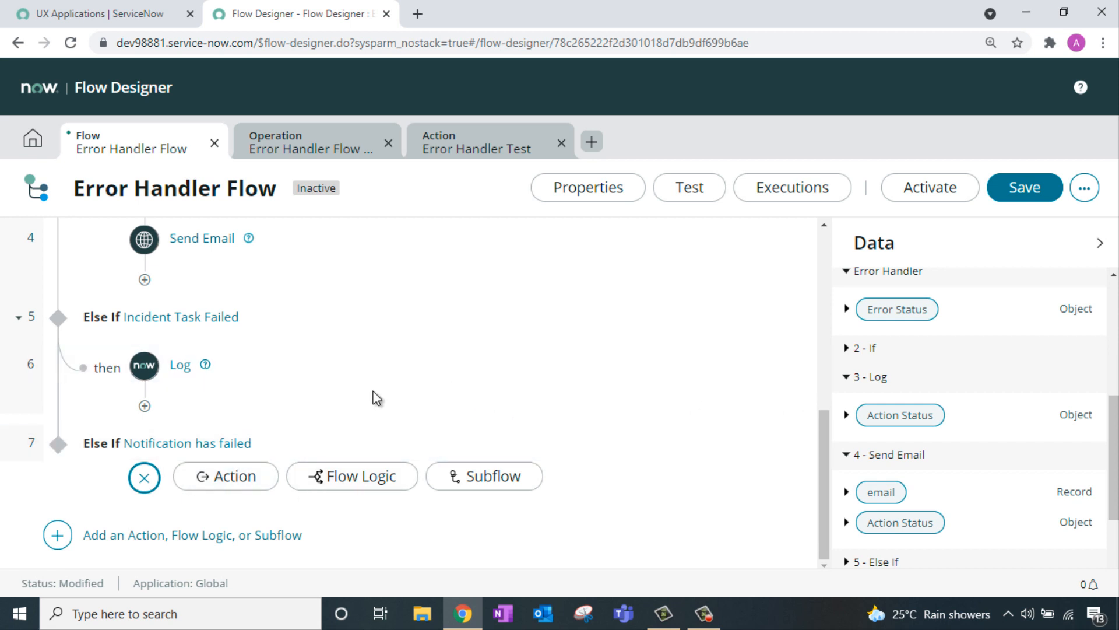
pyautogui.scroll(1, 498, 309)
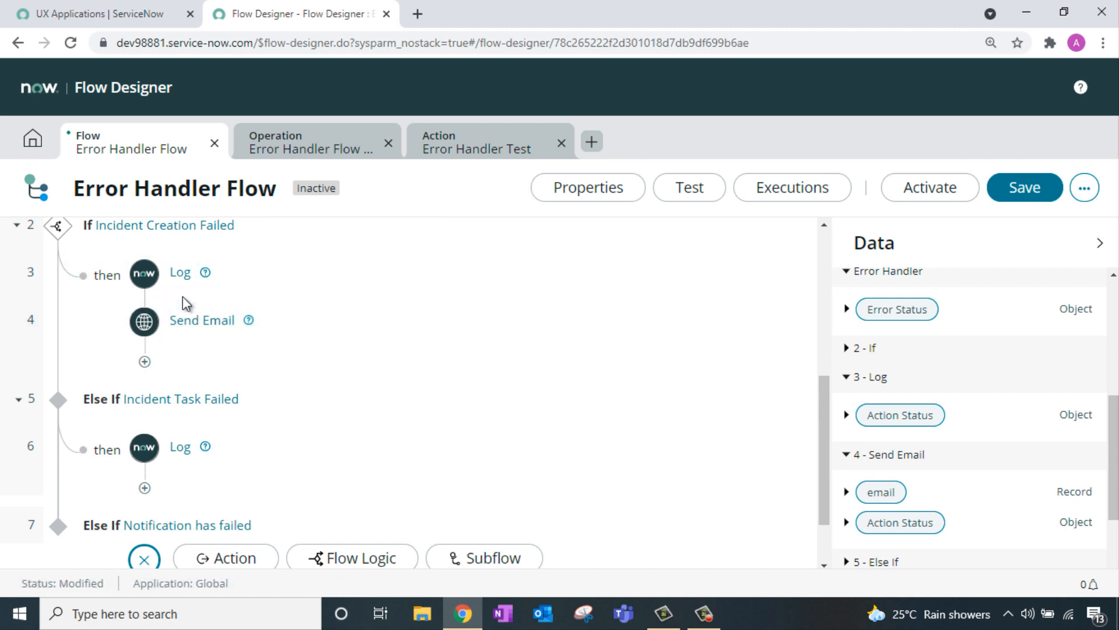
pyautogui.click(1039, 187)
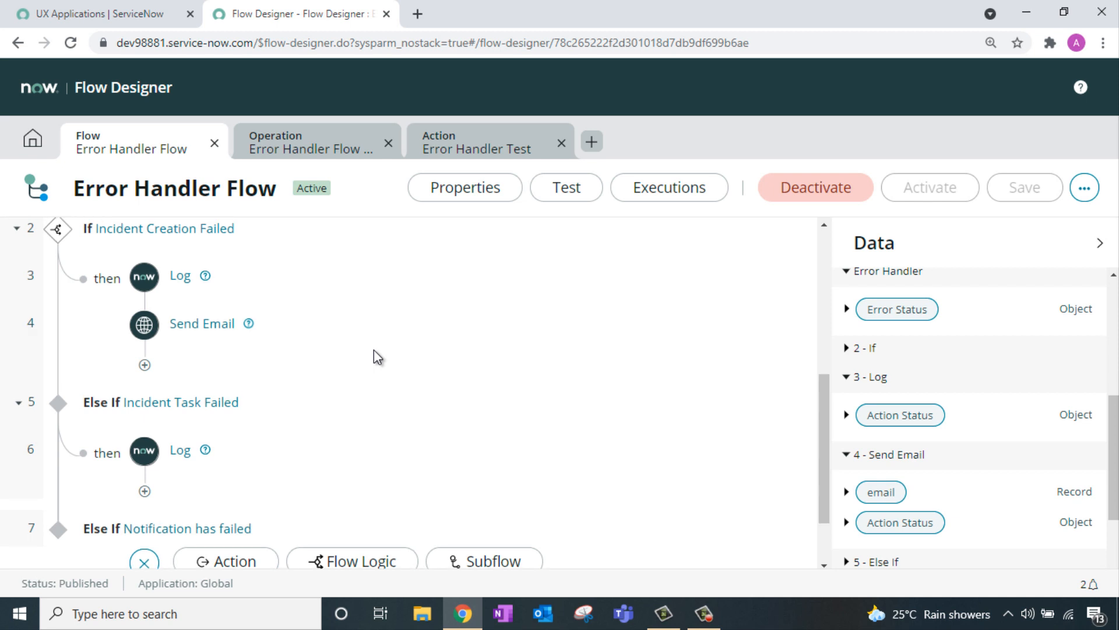
pyautogui.scroll(5, 374, 355)
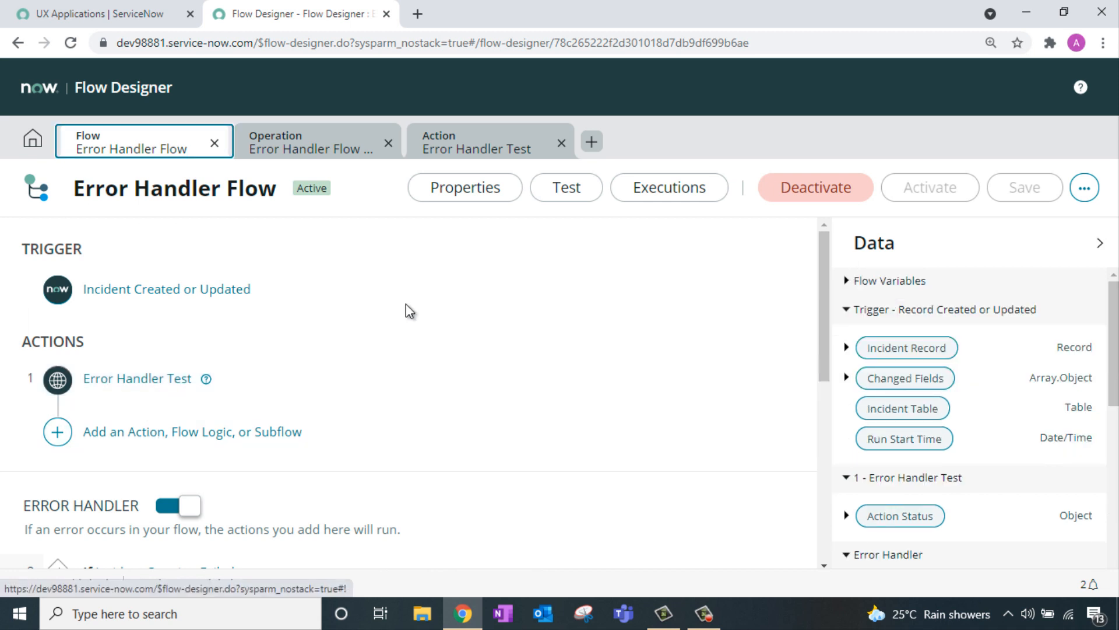
# Step: Empty the Table field of the Error Handler Test action's Create Record step
pyautogui.click(497, 137)
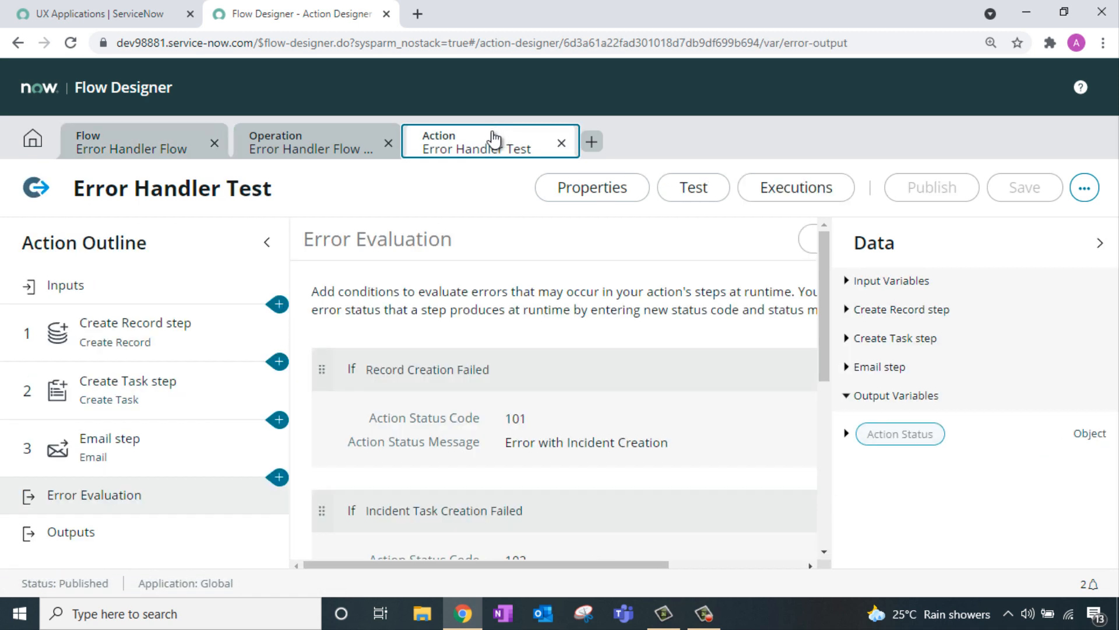
pyautogui.click(150, 344)
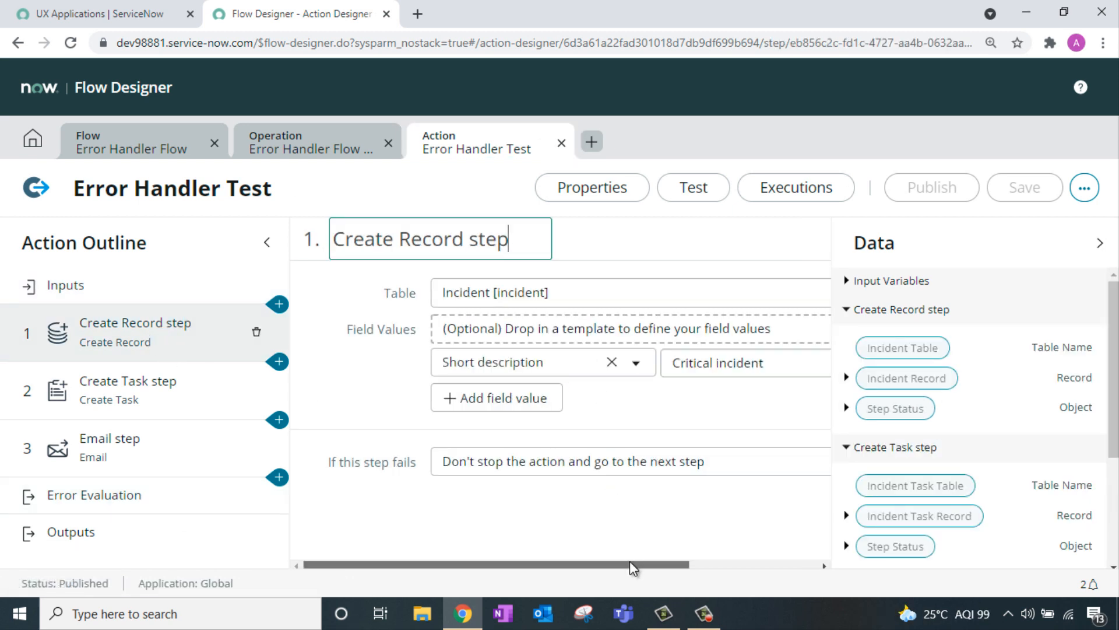
pyautogui.moveTo(629, 560); pyautogui.dragTo(747, 397)
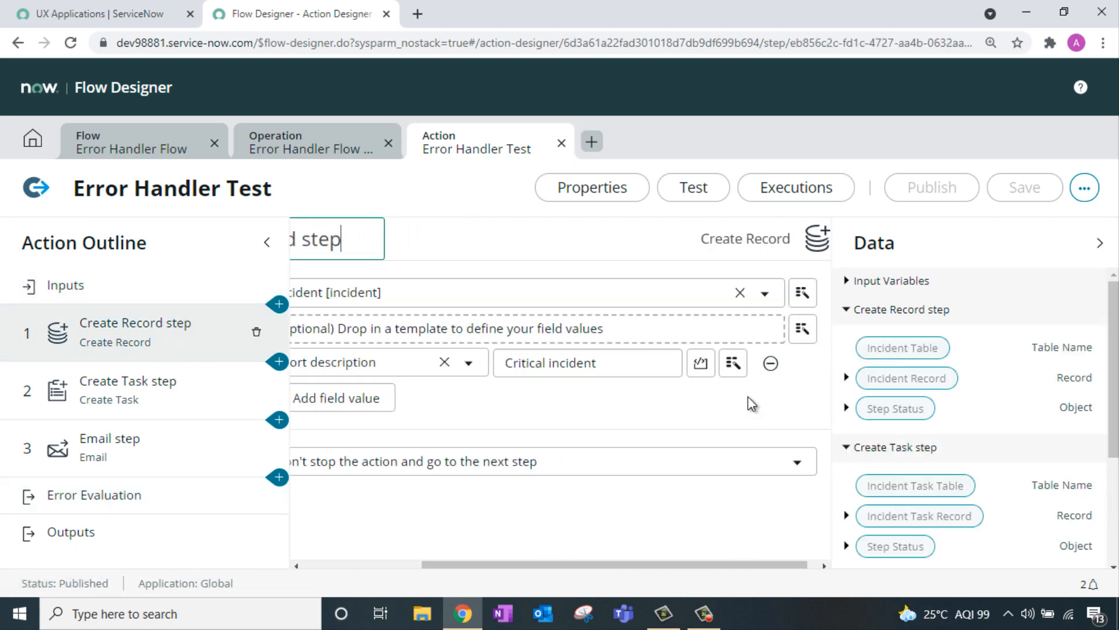
pyautogui.click(742, 294)
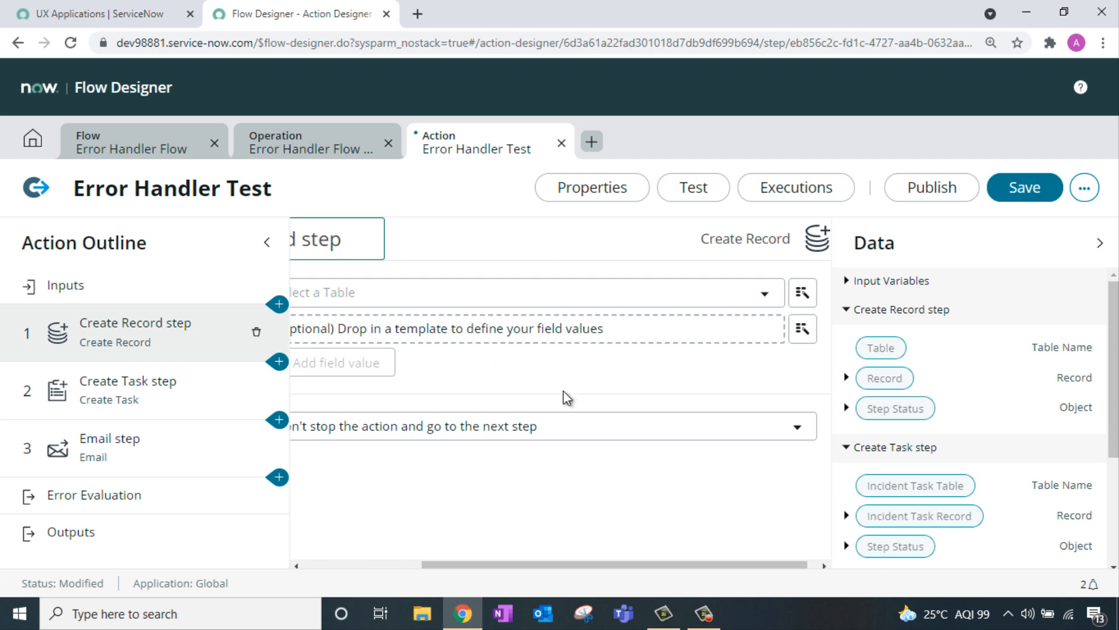
# Step: Save and publish the Error Handler Test action, then return to the Error Handler Flow
pyautogui.click(1041, 194)
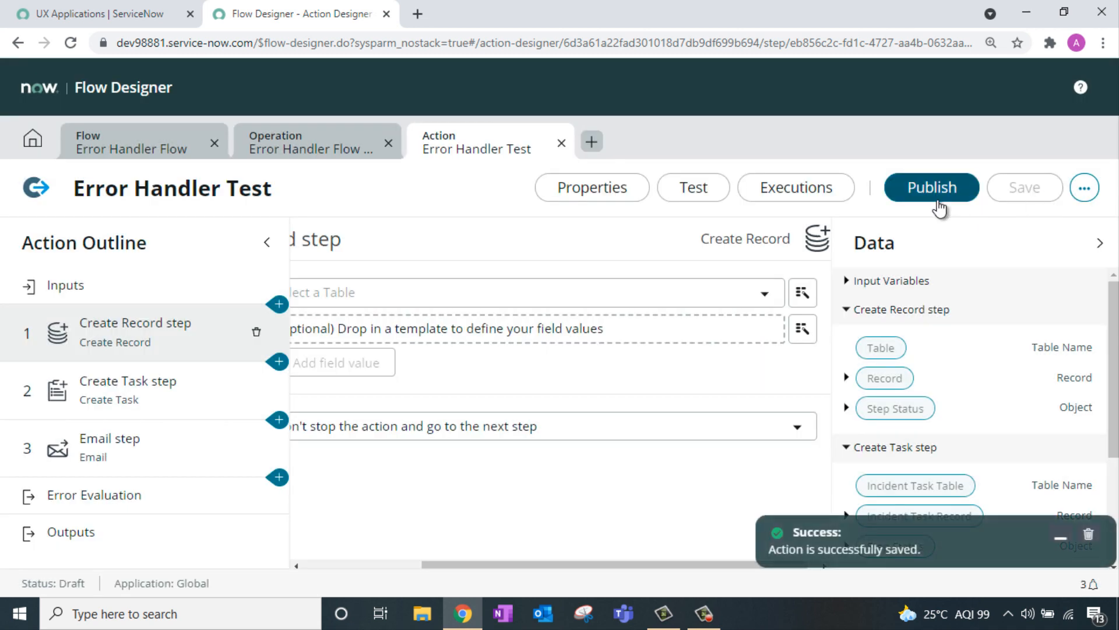
pyautogui.click(934, 198)
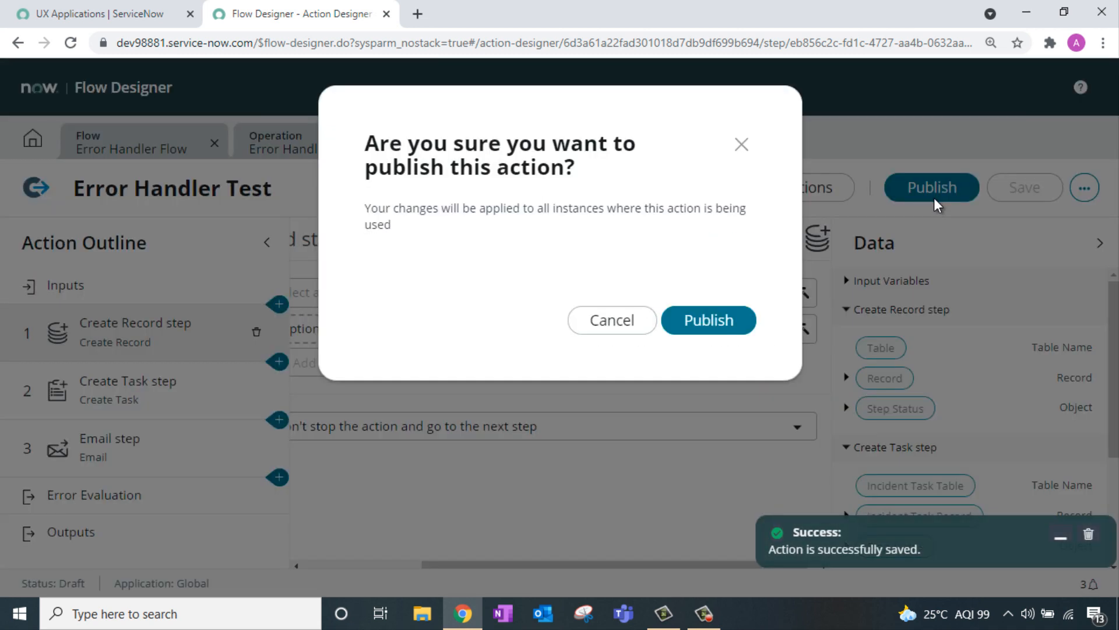
pyautogui.click(736, 326)
pyautogui.click(154, 153)
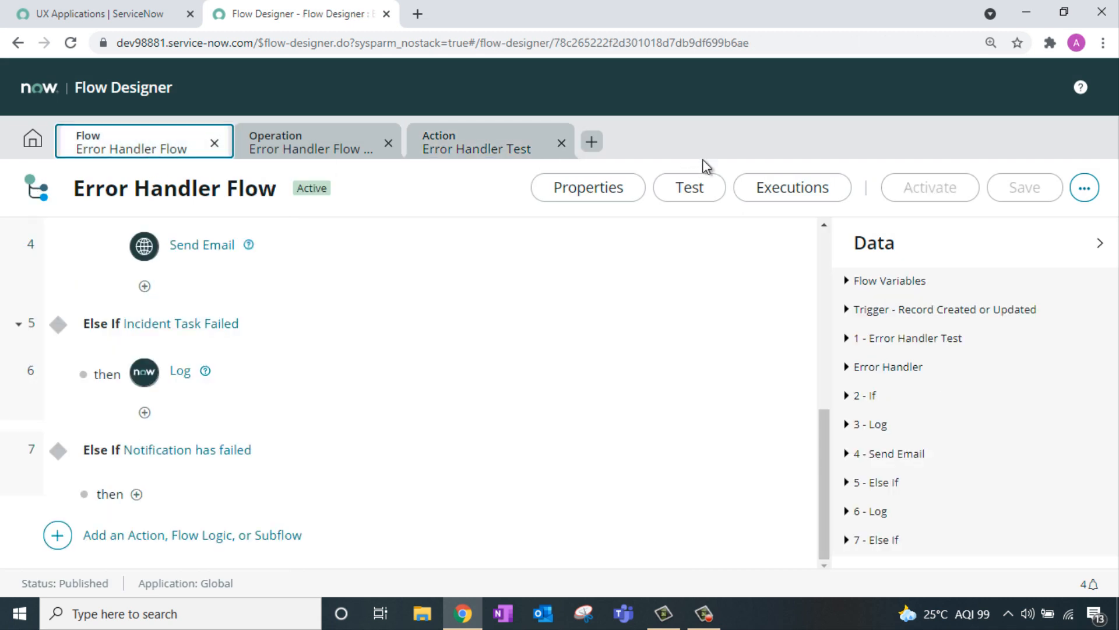
# Step: Test the Error Handler Flow with an incident record and open the execution details
pyautogui.click(691, 187)
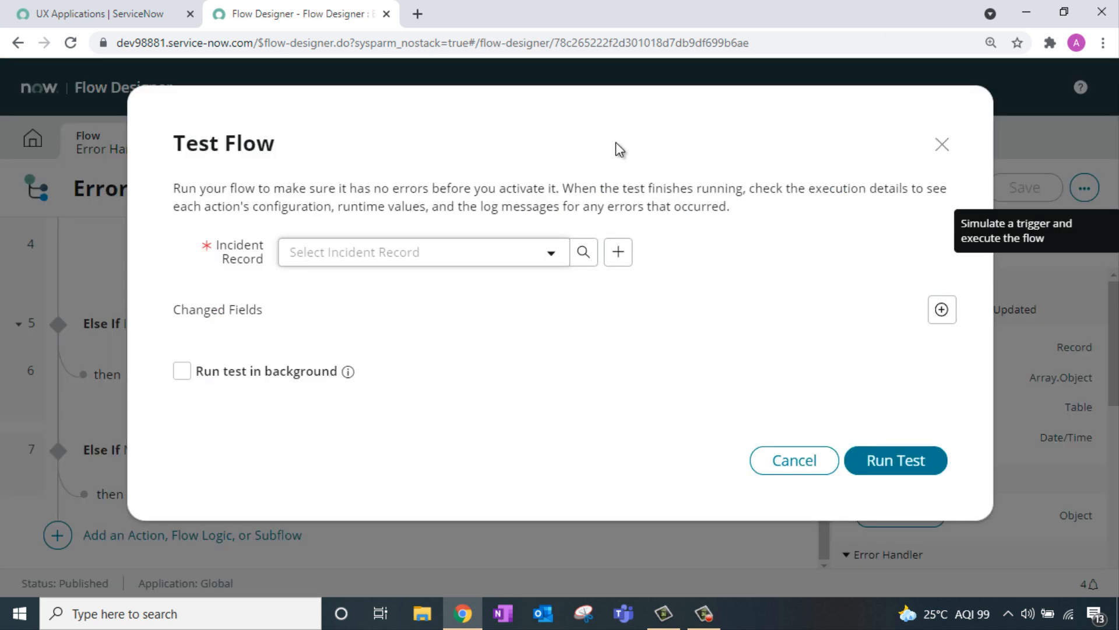
pyautogui.click(541, 254)
pyautogui.click(394, 352)
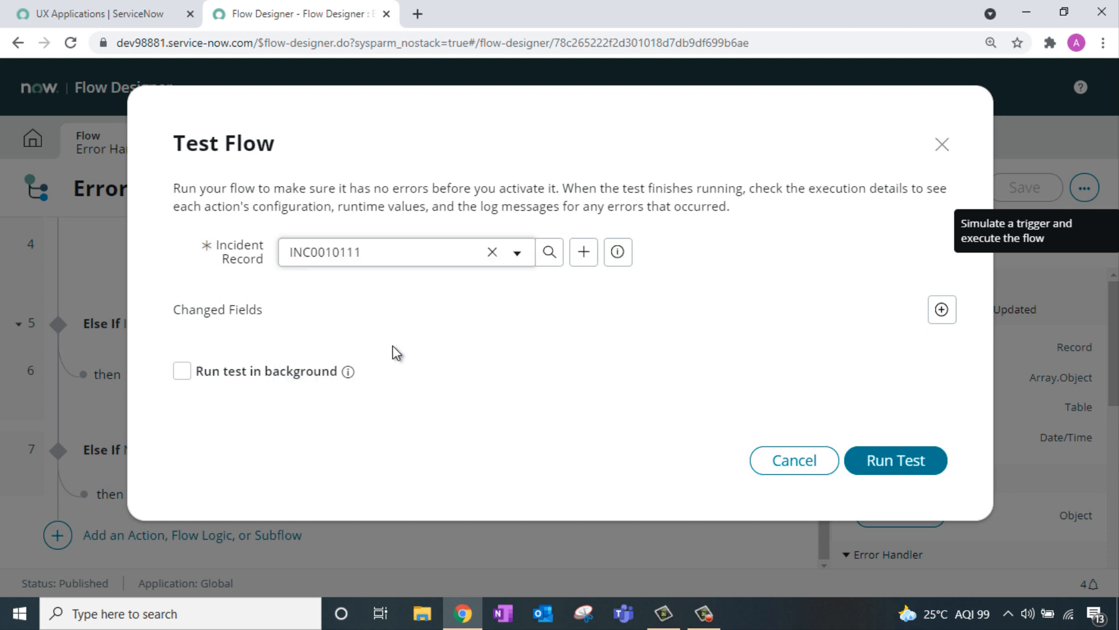
pyautogui.click(904, 464)
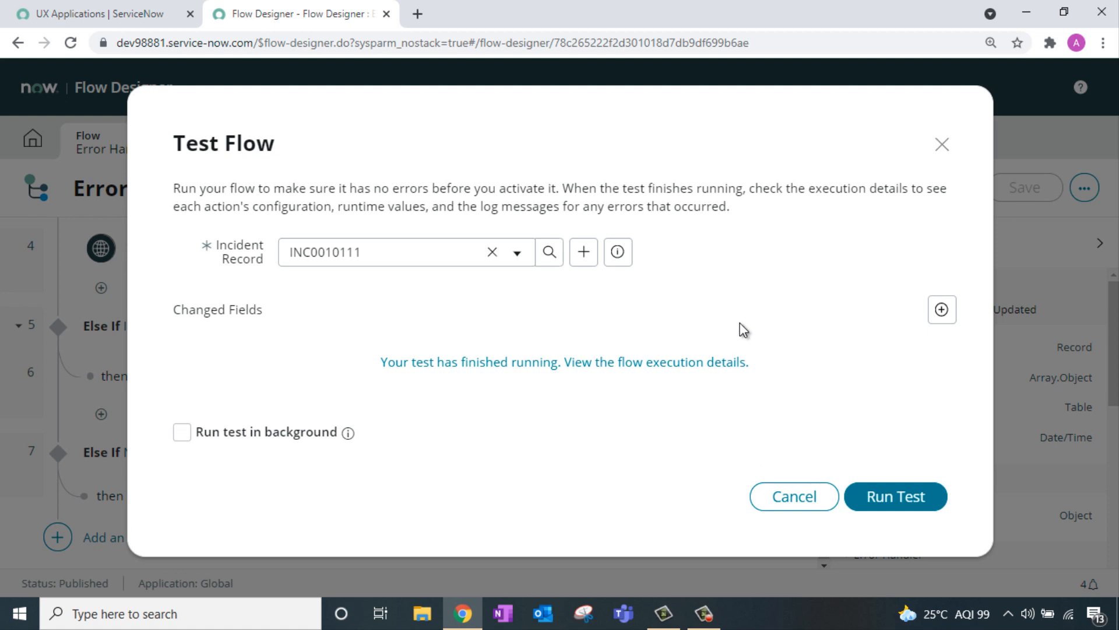
pyautogui.click(680, 366)
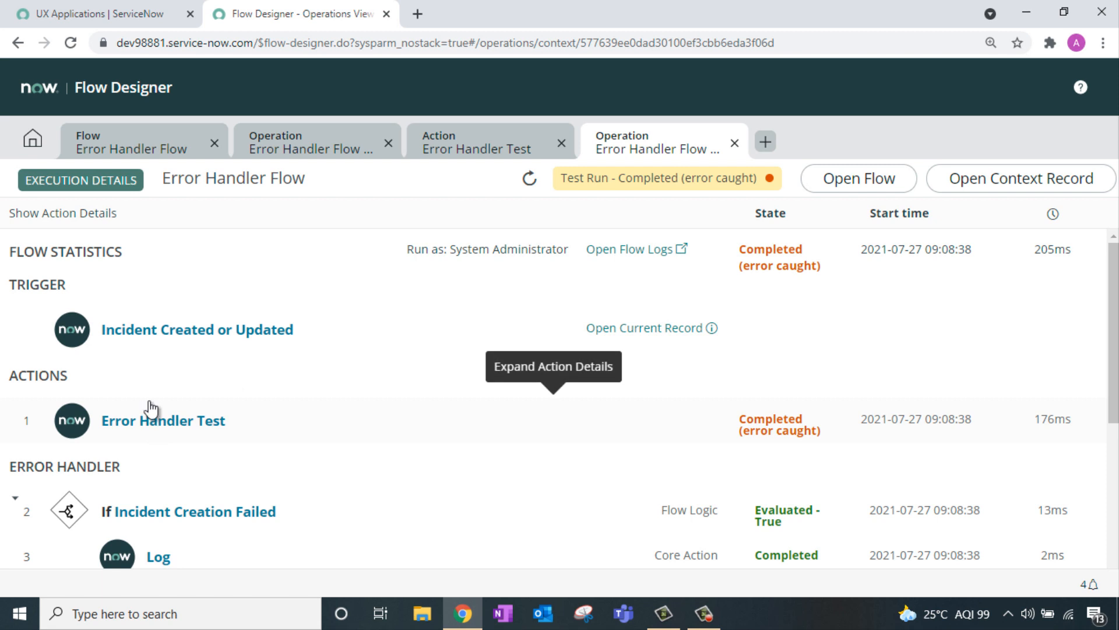
# Step: Expand the Error Handler Test action's details and inspect Create Record's empty table name error
pyautogui.scroll(-3, 458, 274)
pyautogui.scroll(-1, 467, 296)
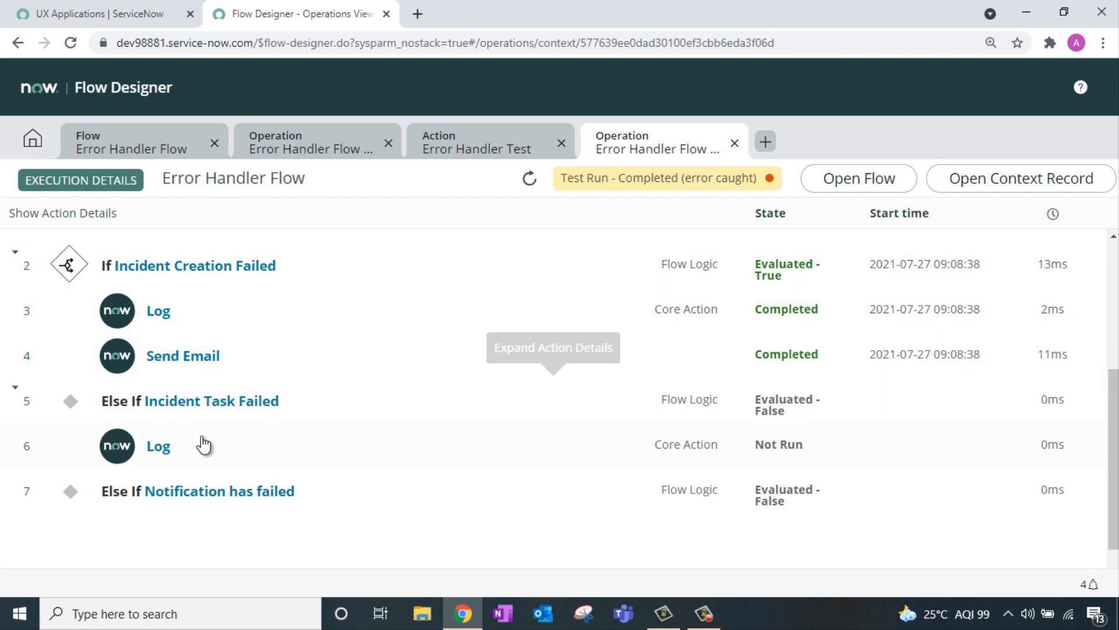
pyautogui.scroll(4, 313, 445)
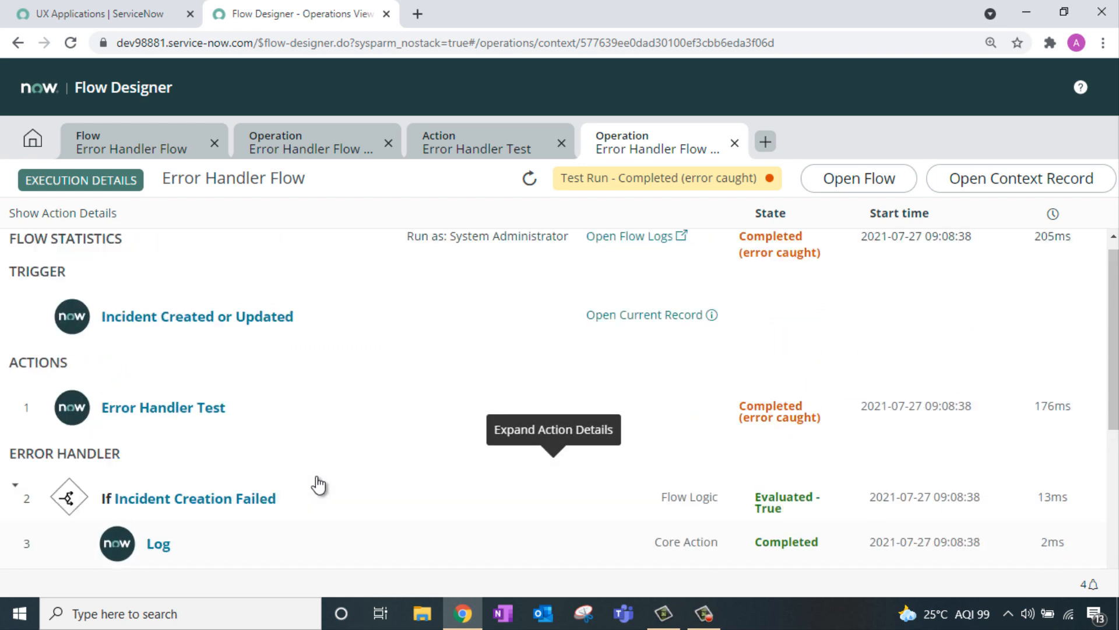
pyautogui.click(187, 419)
pyautogui.scroll(-5, 350, 327)
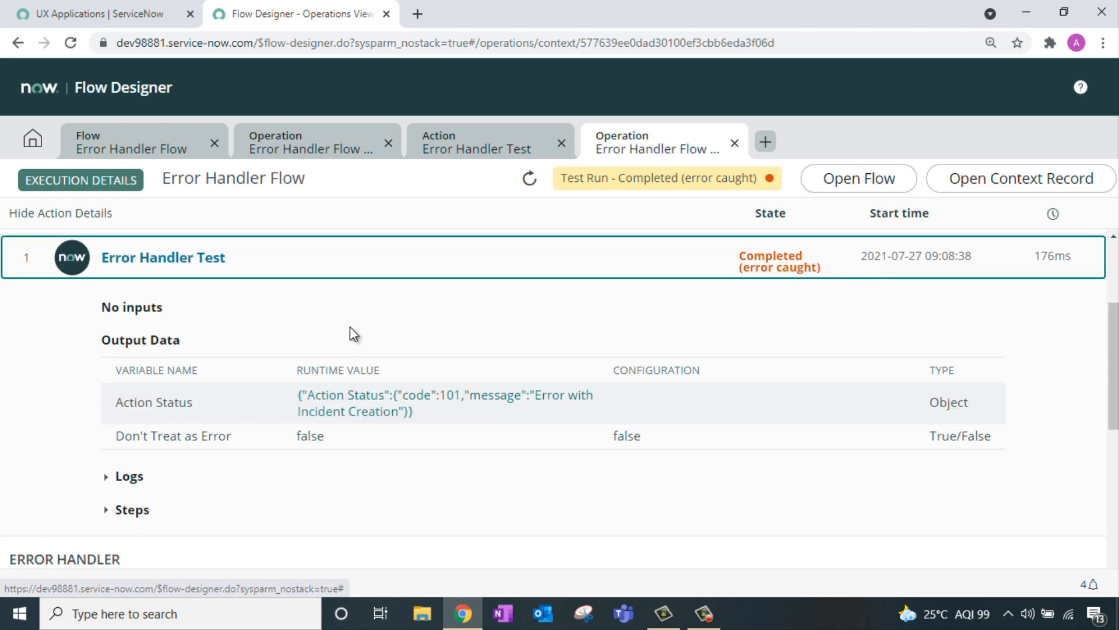
pyautogui.click(355, 333)
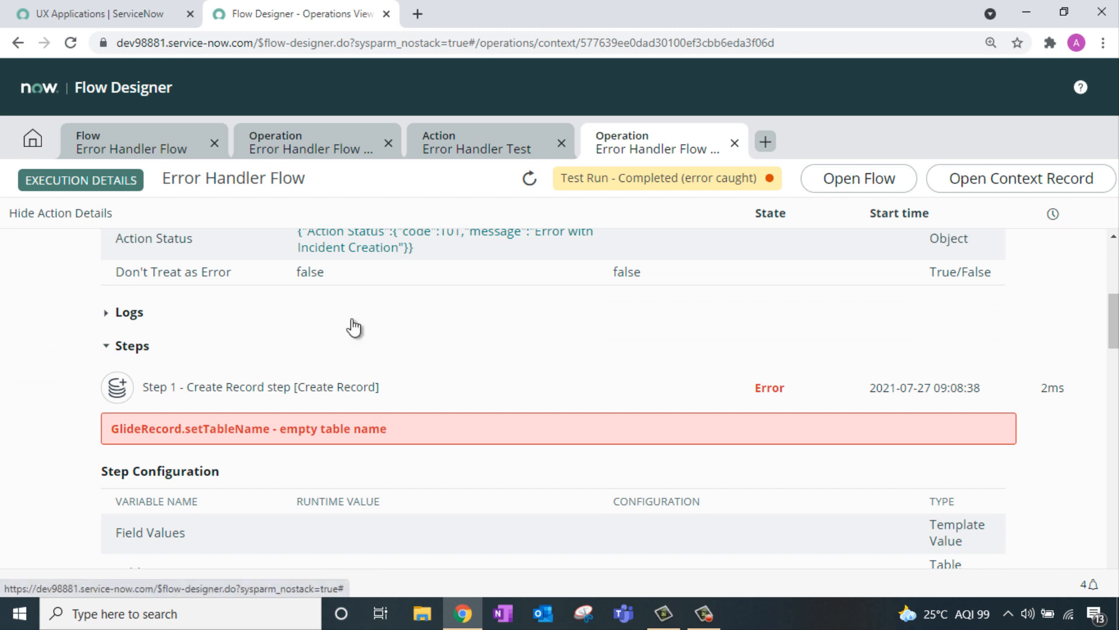
pyautogui.scroll(-1, 422, 335)
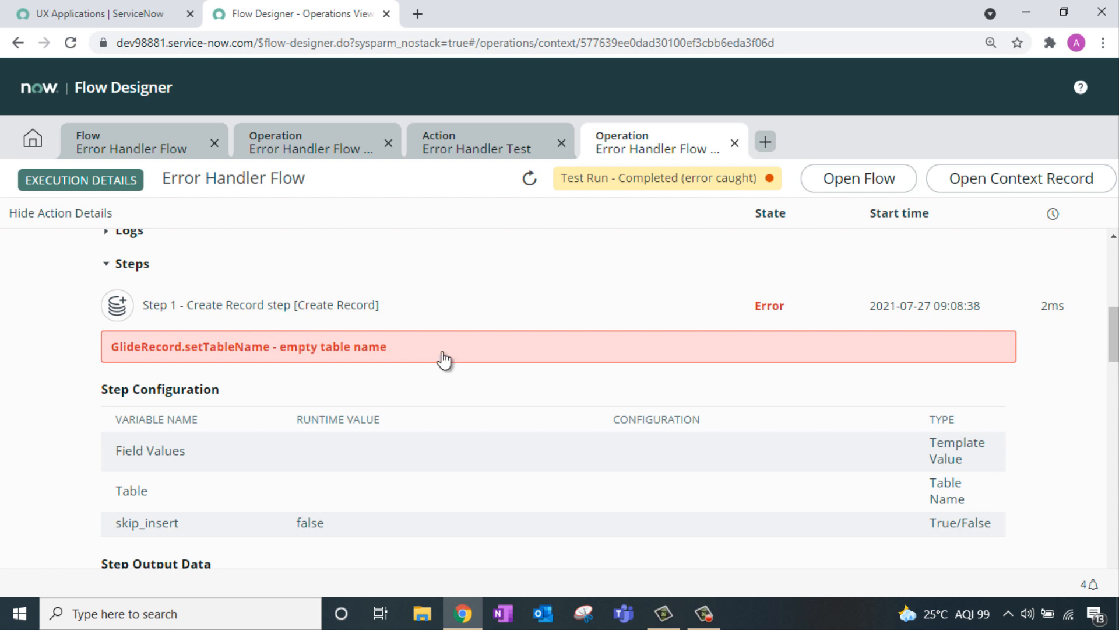
pyautogui.scroll(-4, 467, 346)
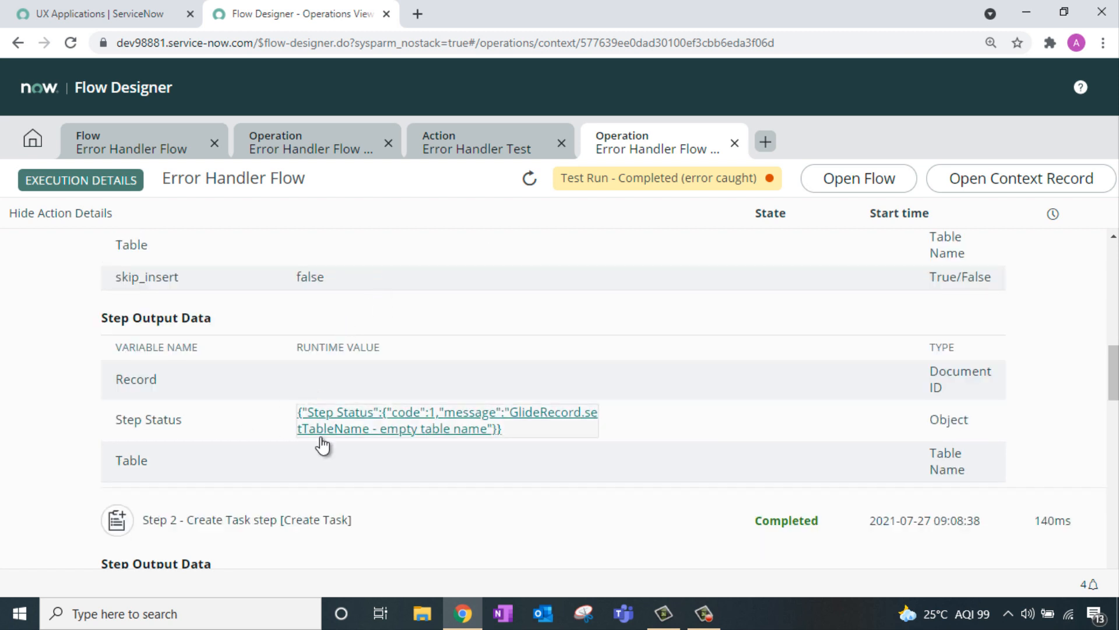
pyautogui.click(351, 430)
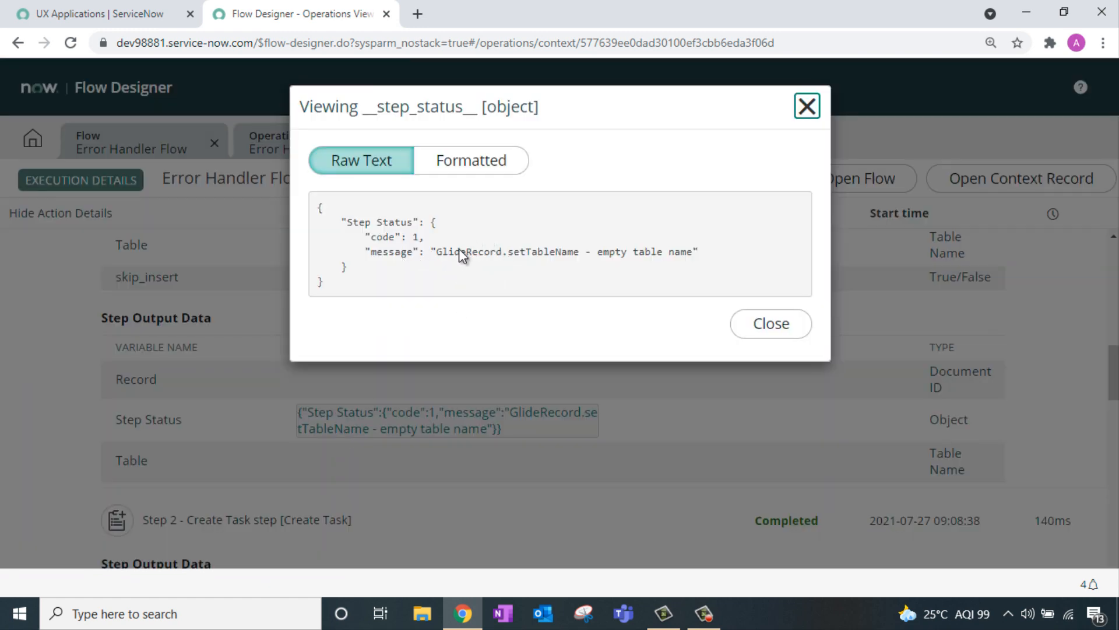
pyautogui.moveTo(461, 251); pyautogui.dragTo(644, 242)
pyautogui.click(806, 106)
# Step: View the Create Task and Email steps' successful status details
pyautogui.scroll(-4, 438, 286)
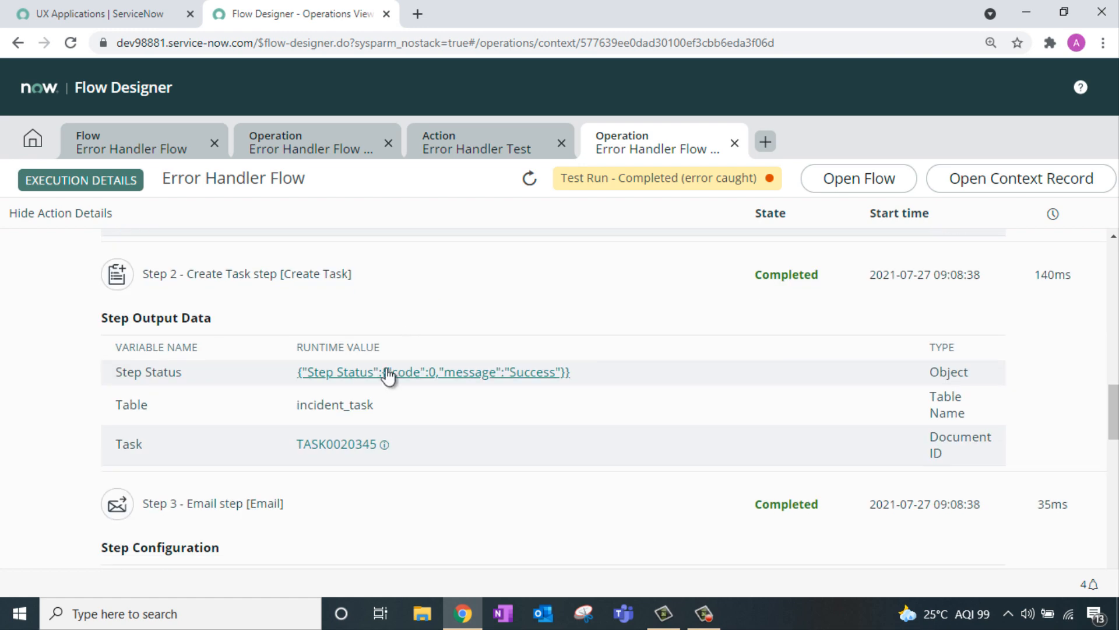
pyautogui.click(387, 372)
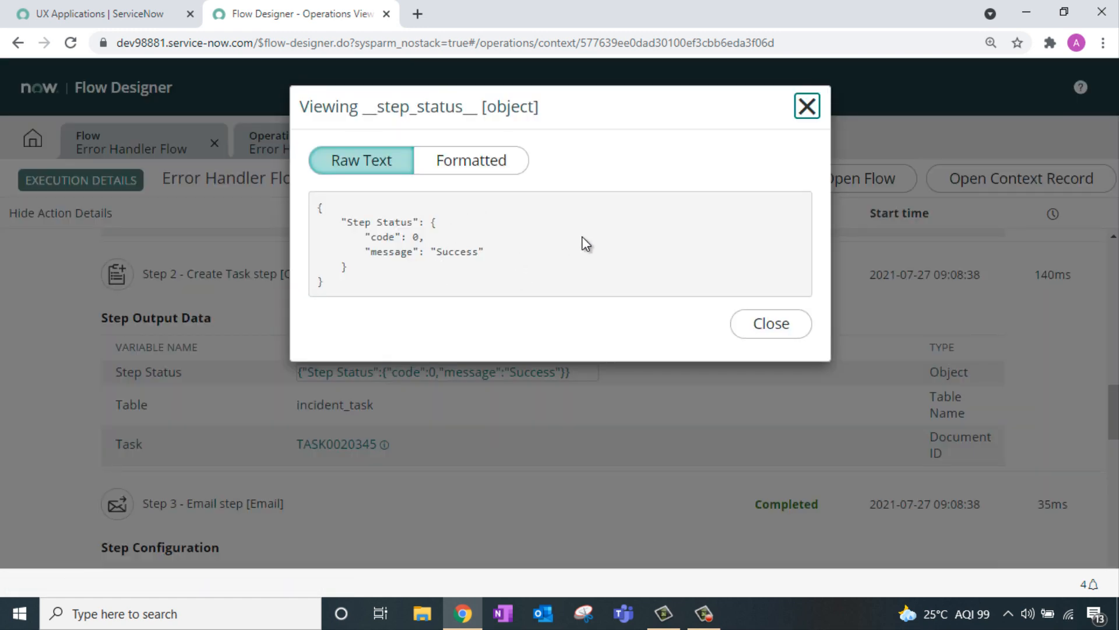
pyautogui.click(806, 106)
pyautogui.scroll(-4, 521, 323)
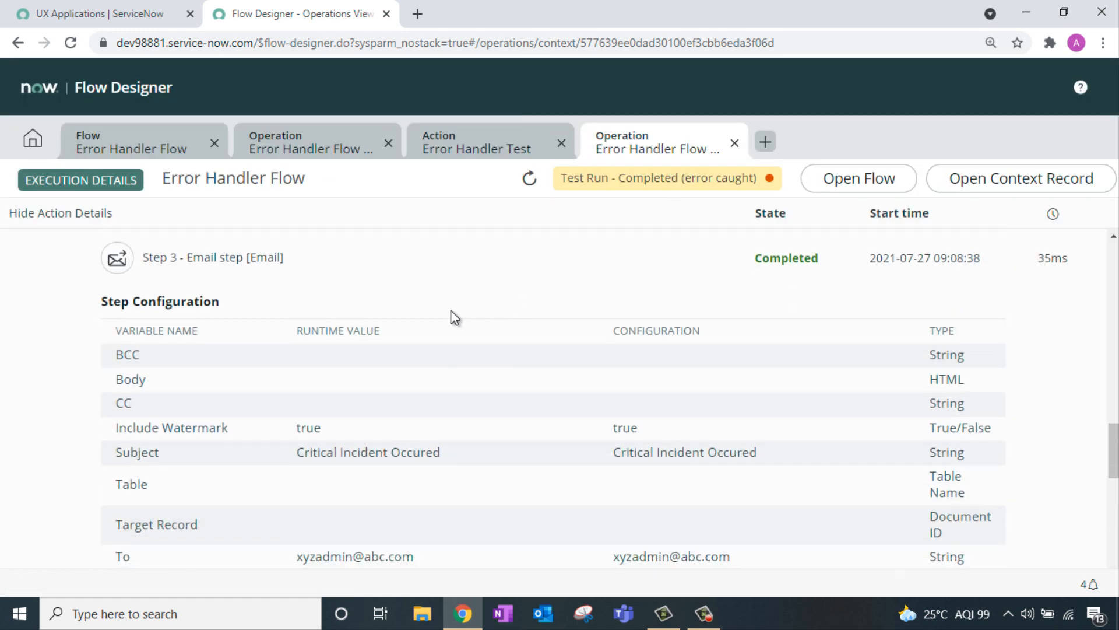
pyautogui.scroll(-4, 373, 338)
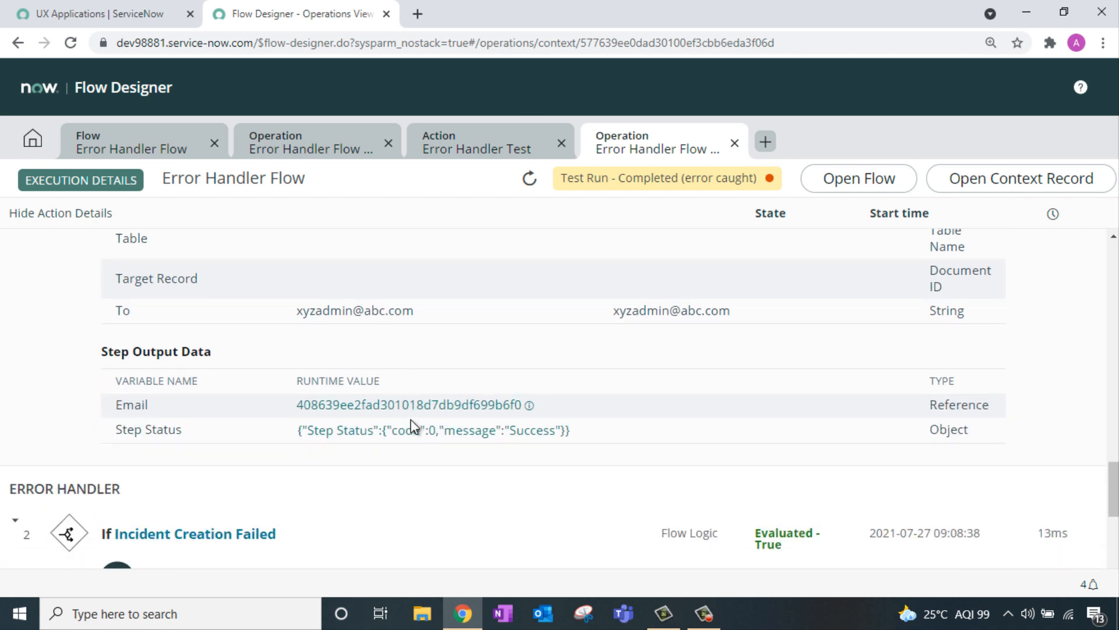
pyautogui.click(414, 430)
# Step: Expand the If Incident Creation Failed branch and highlight its runtime value 101=101
pyautogui.click(807, 106)
pyautogui.scroll(-3, 478, 302)
pyautogui.scroll(-2, 479, 303)
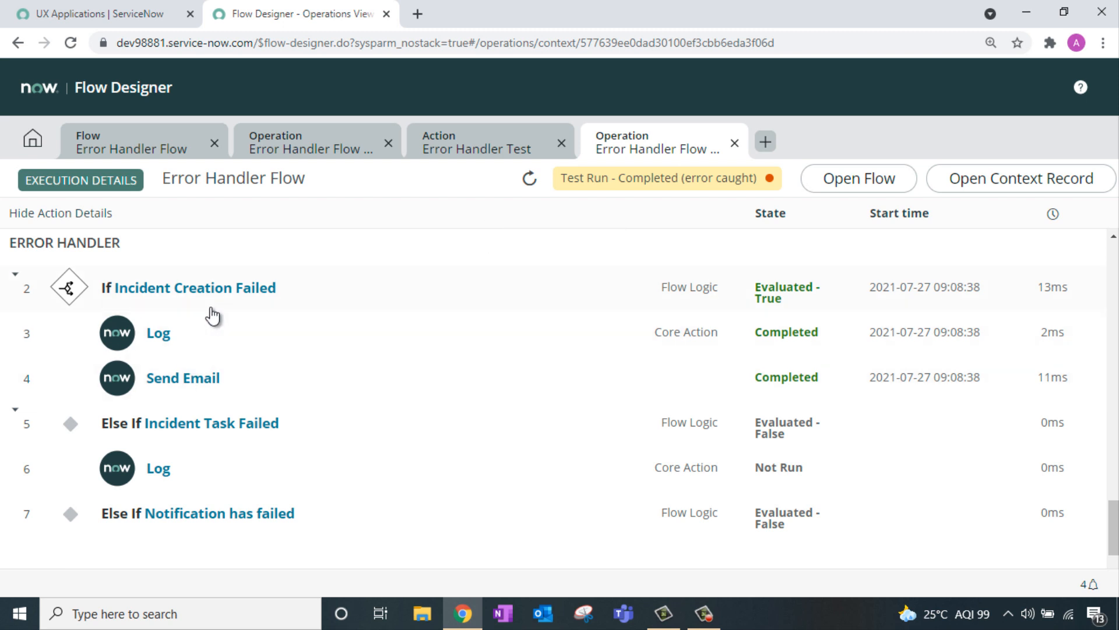
pyautogui.click(245, 291)
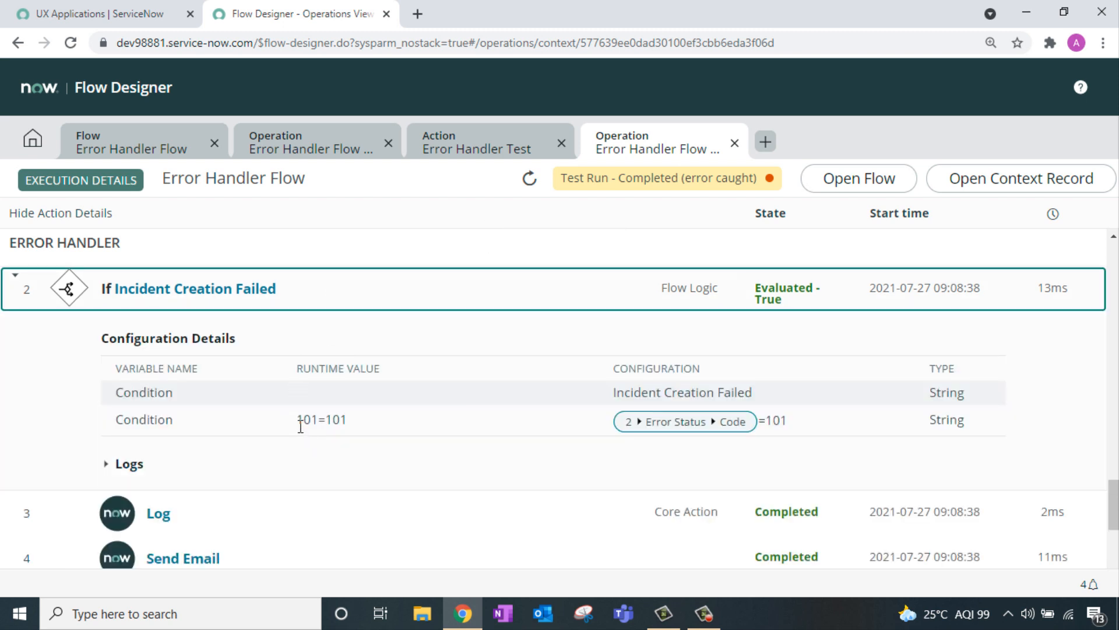
pyautogui.moveTo(298, 420); pyautogui.dragTo(332, 421)
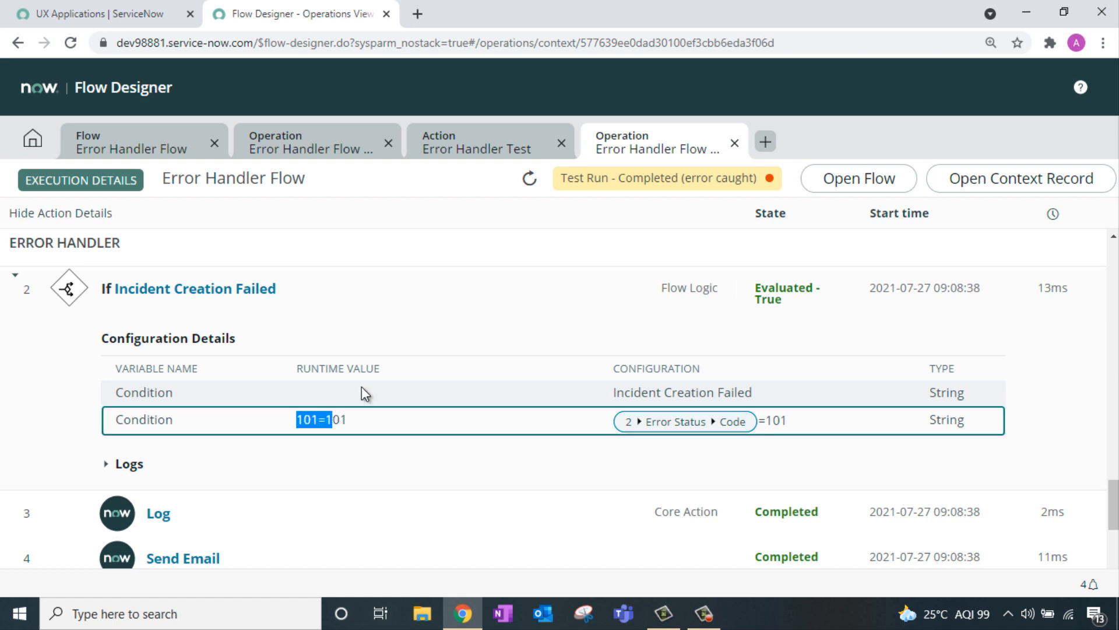
pyautogui.scroll(-3, 419, 361)
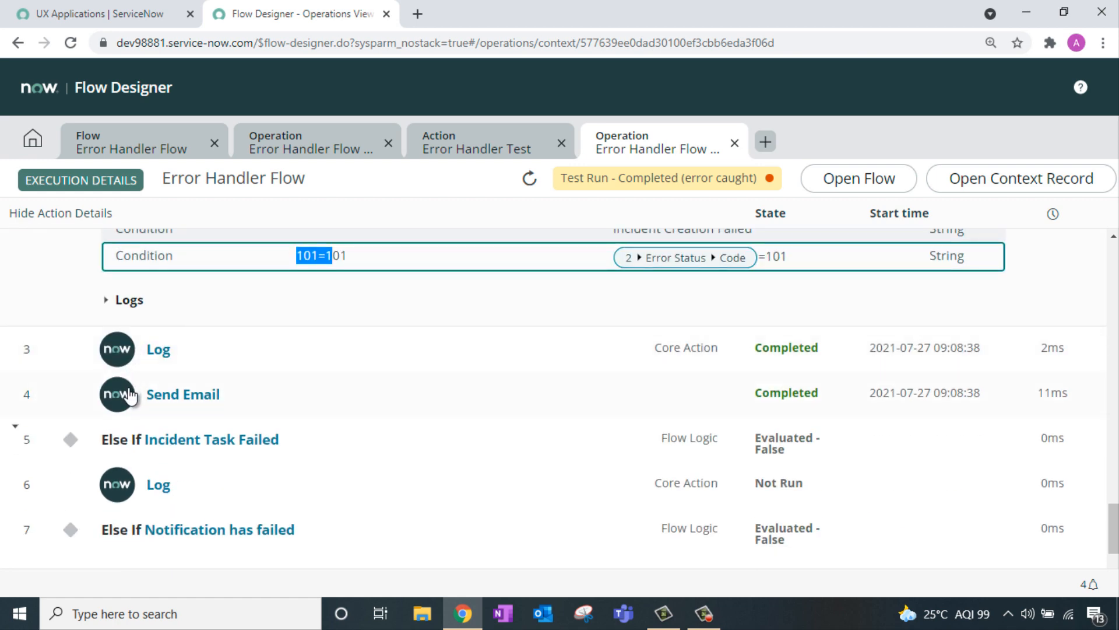
pyautogui.scroll(3, 363, 364)
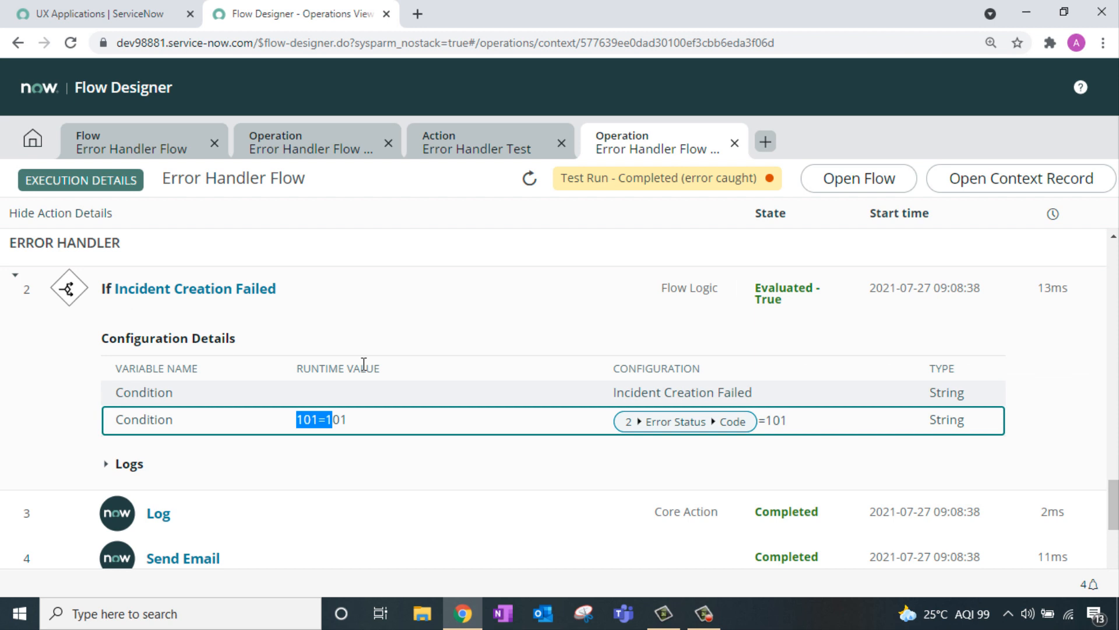